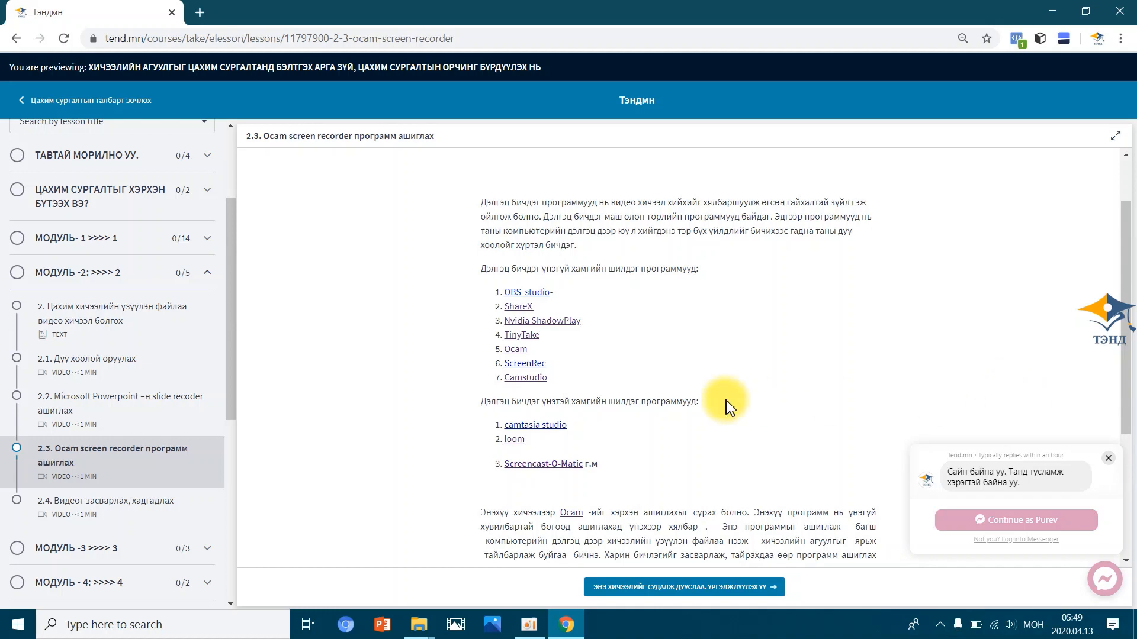
Open the Ocam link from the lesson text in a new browser tab and switch to that download page
scroll(726, 368, down, 1)
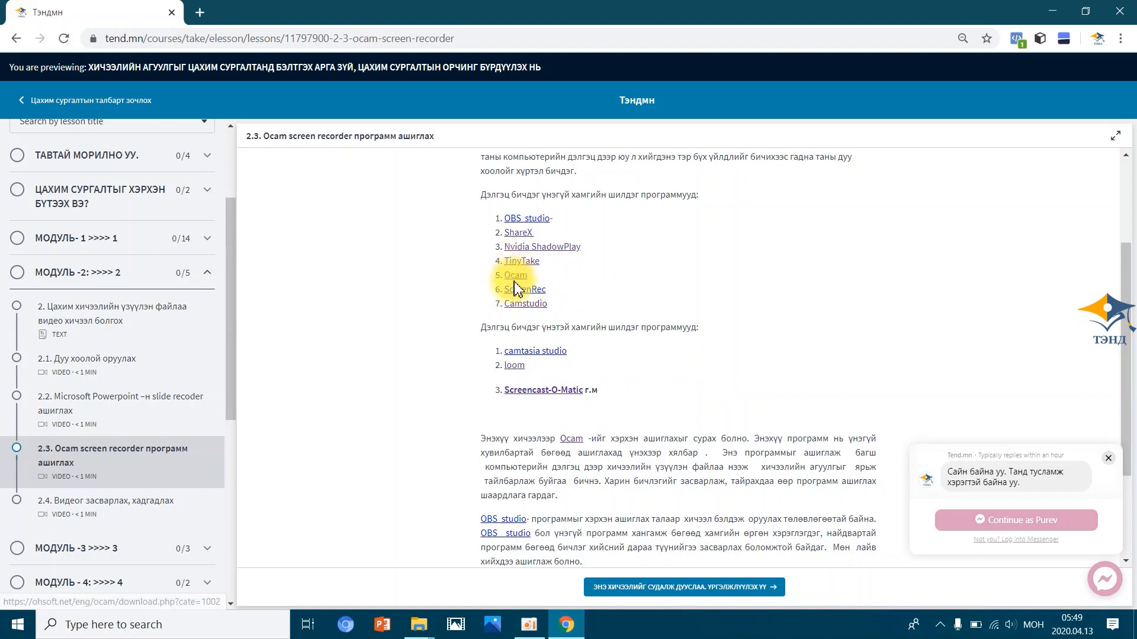
right_click(573, 447)
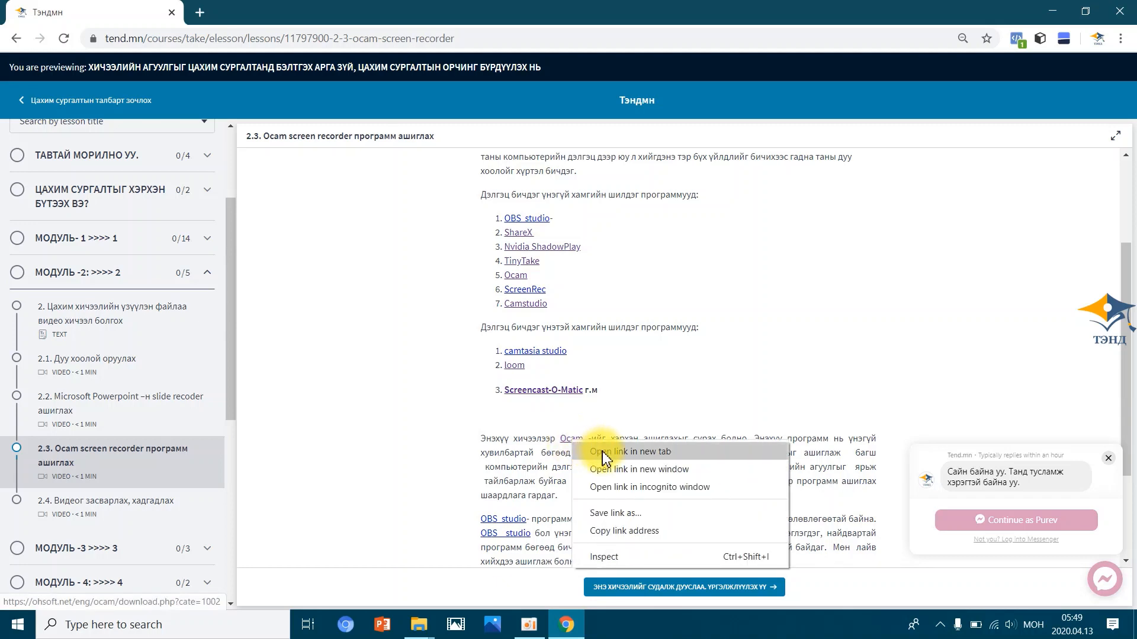
click(650, 452)
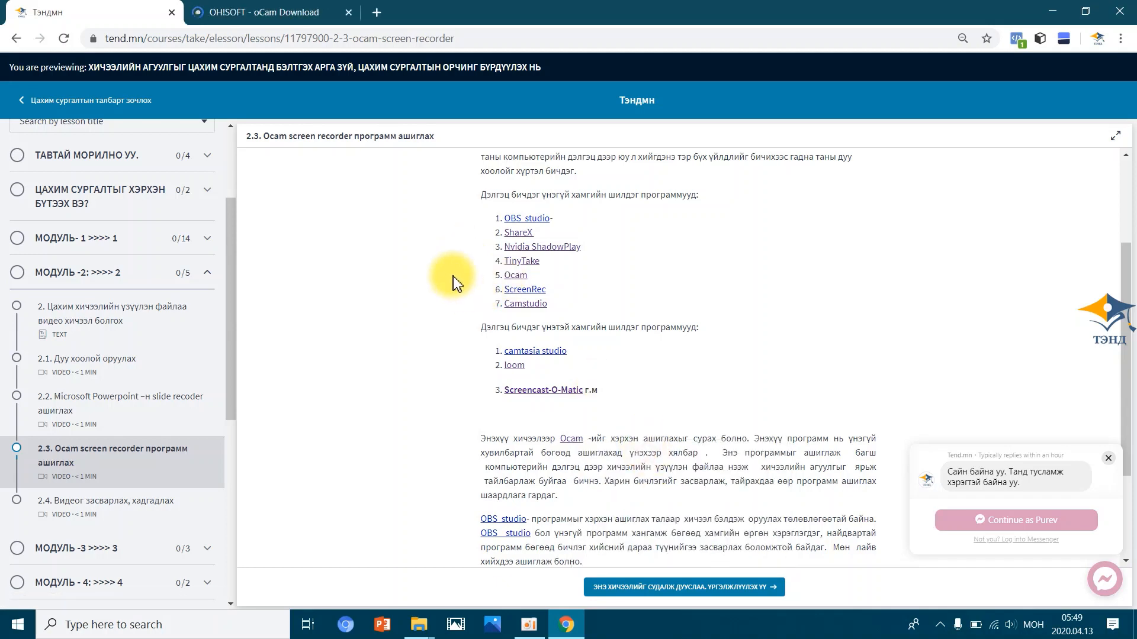
click(287, 11)
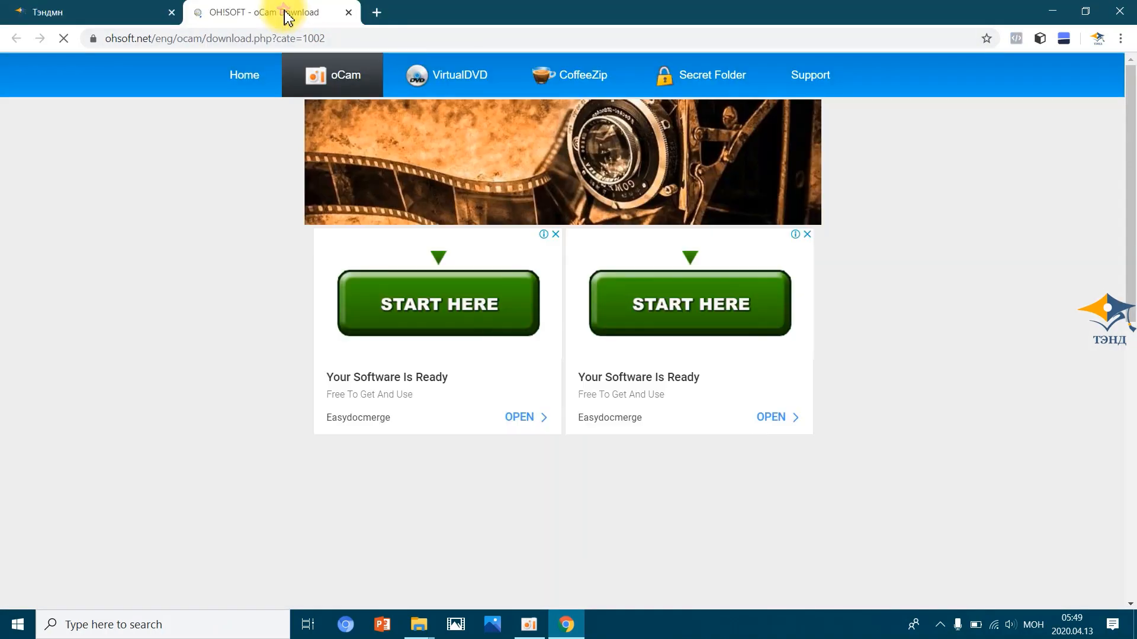
Review the oCam licence entry in the recommended specs, and download the installer through the Download.com option
click(915, 441)
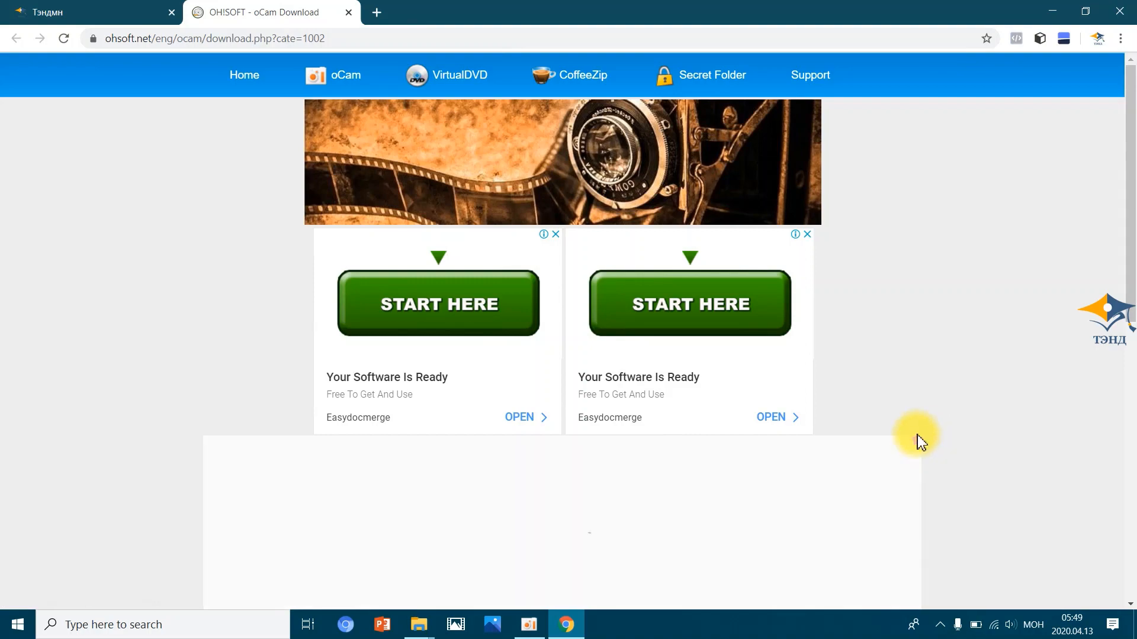
scroll(906, 379, down, 7)
scroll(843, 292, down, 3)
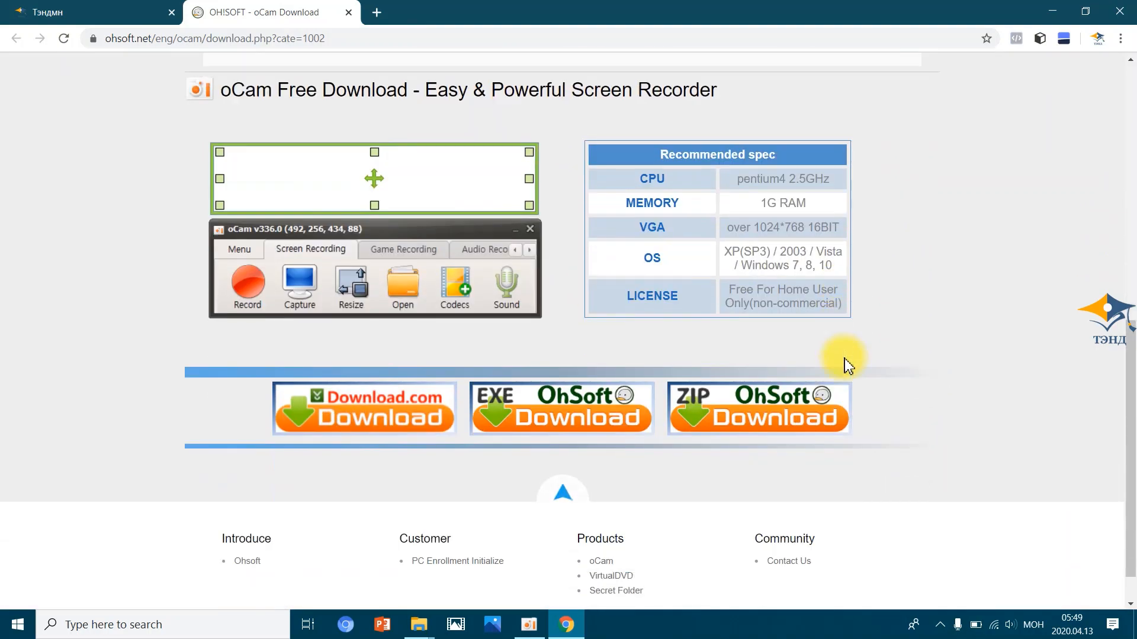
scroll(619, 230, up, 1)
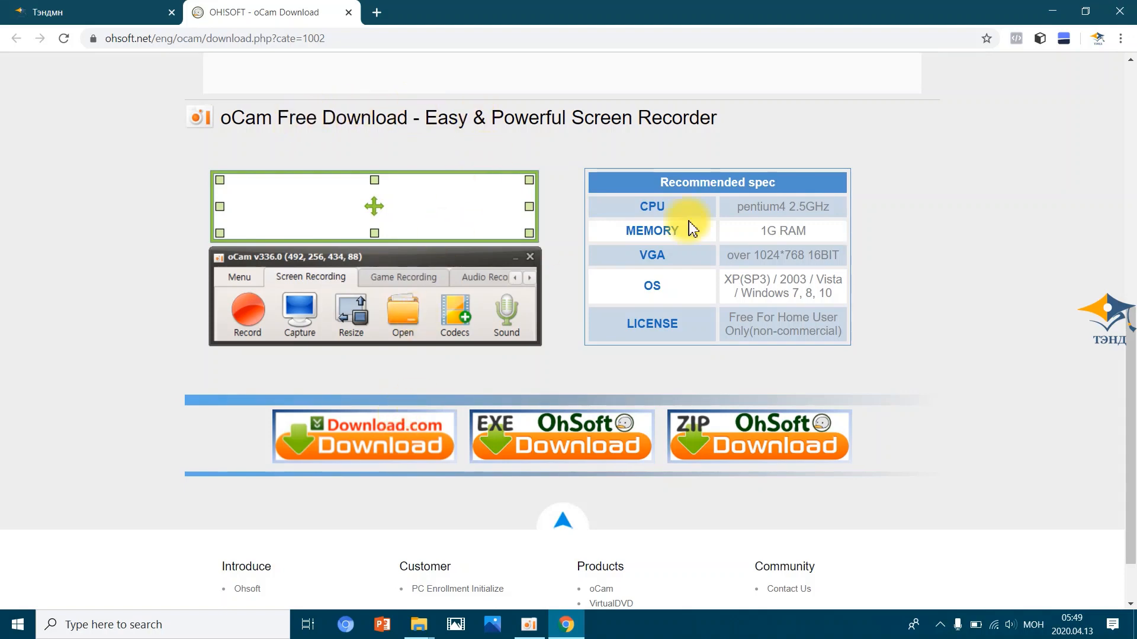
drag(727, 317, 850, 346)
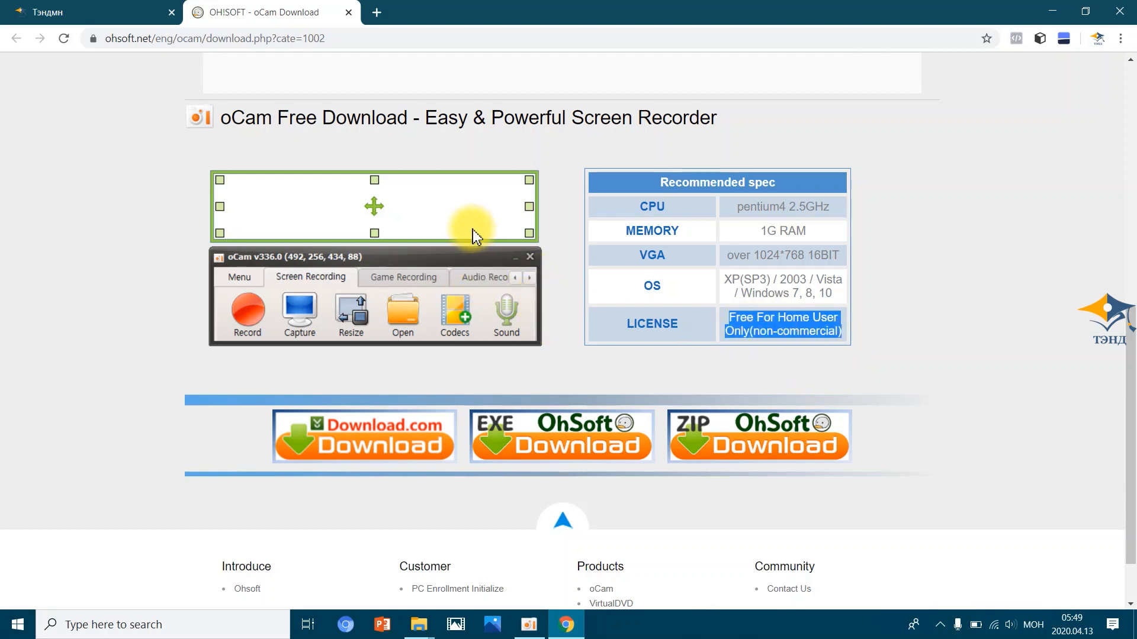
click(341, 443)
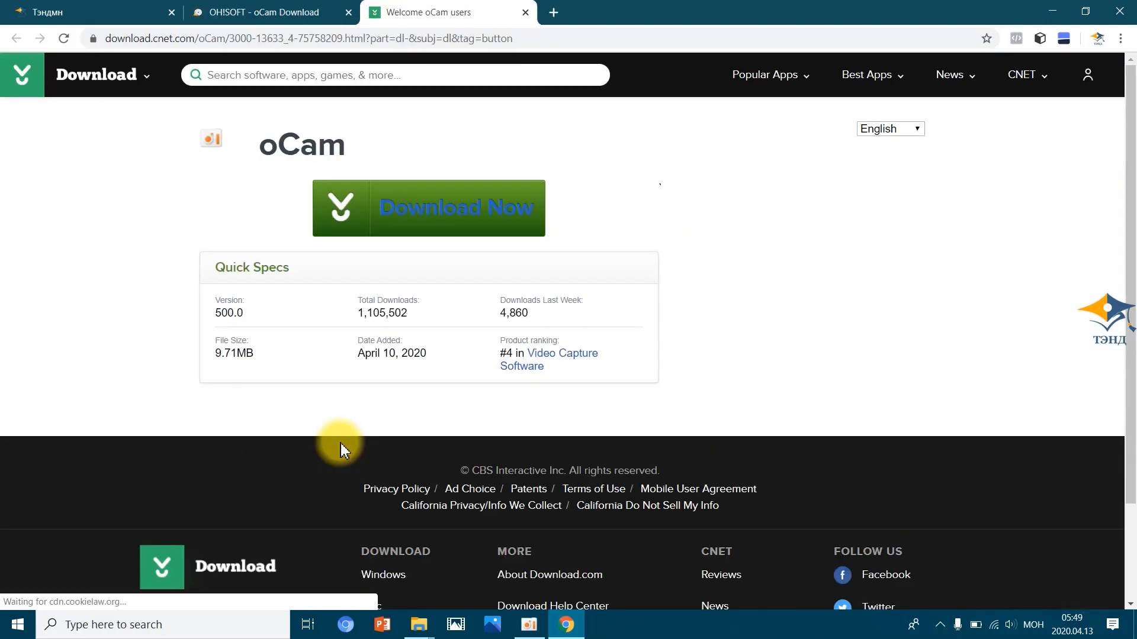
click(444, 213)
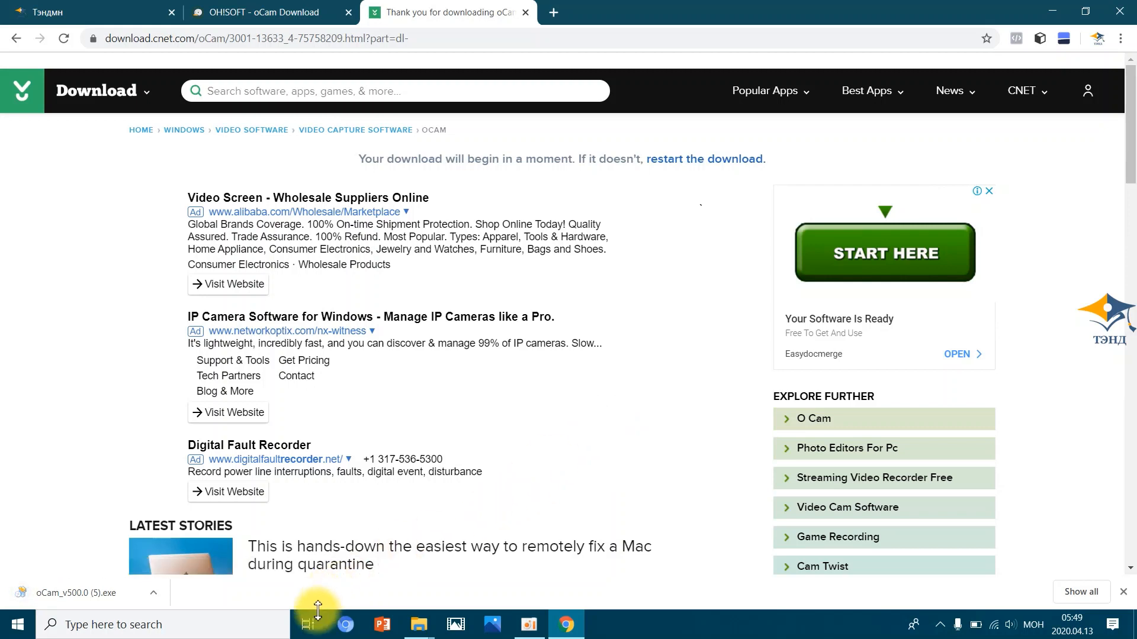
Run the downloaded oCam installer in English and accept the license agreement to continue the setup
click(69, 598)
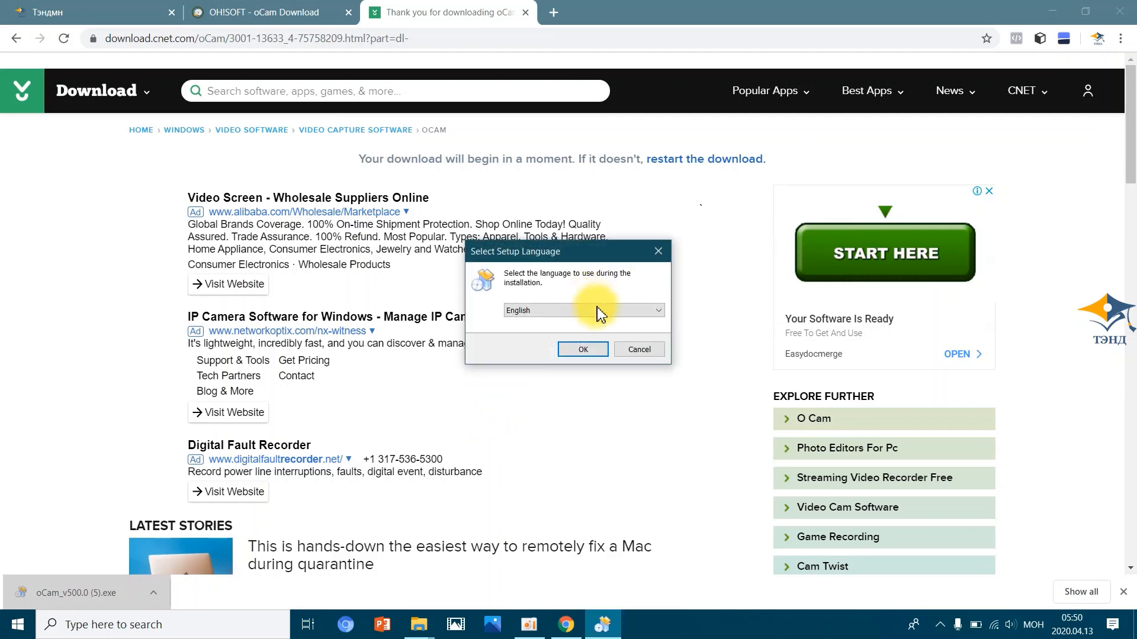
click(596, 354)
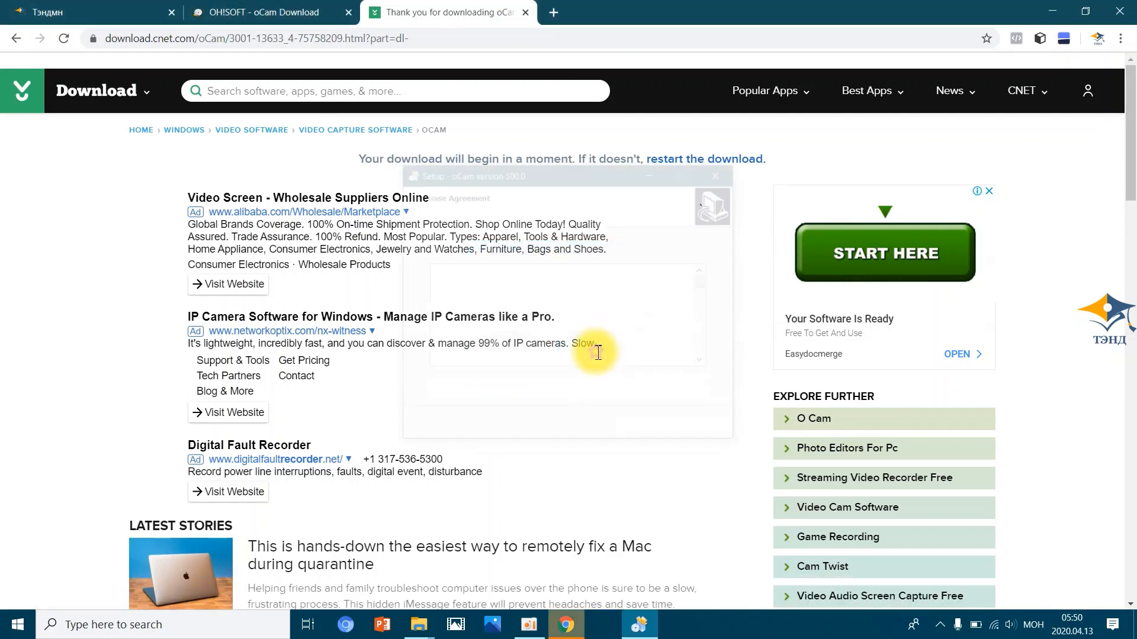
click(438, 388)
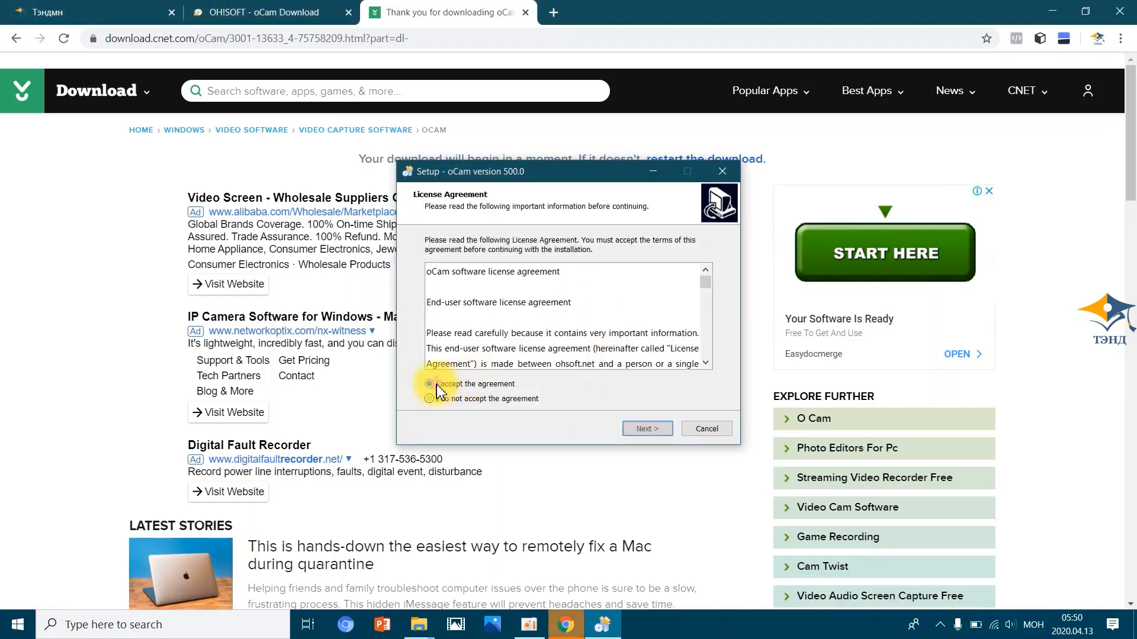
click(652, 430)
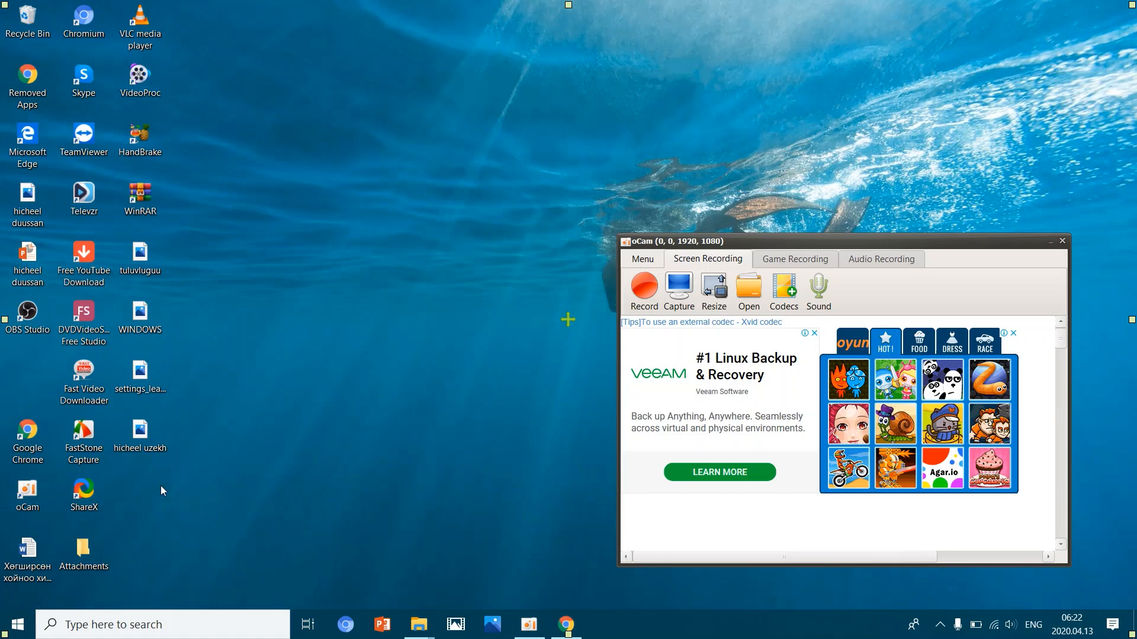
Search Windows for "oc" and launch the oCam app
click(170, 624)
text(oc)
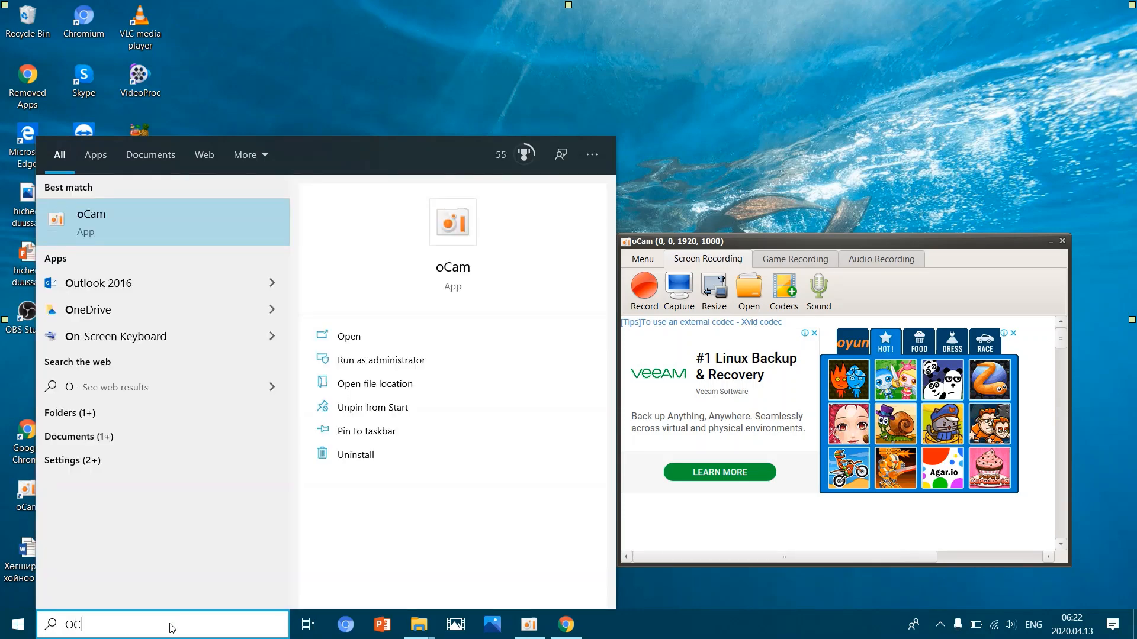
click(160, 225)
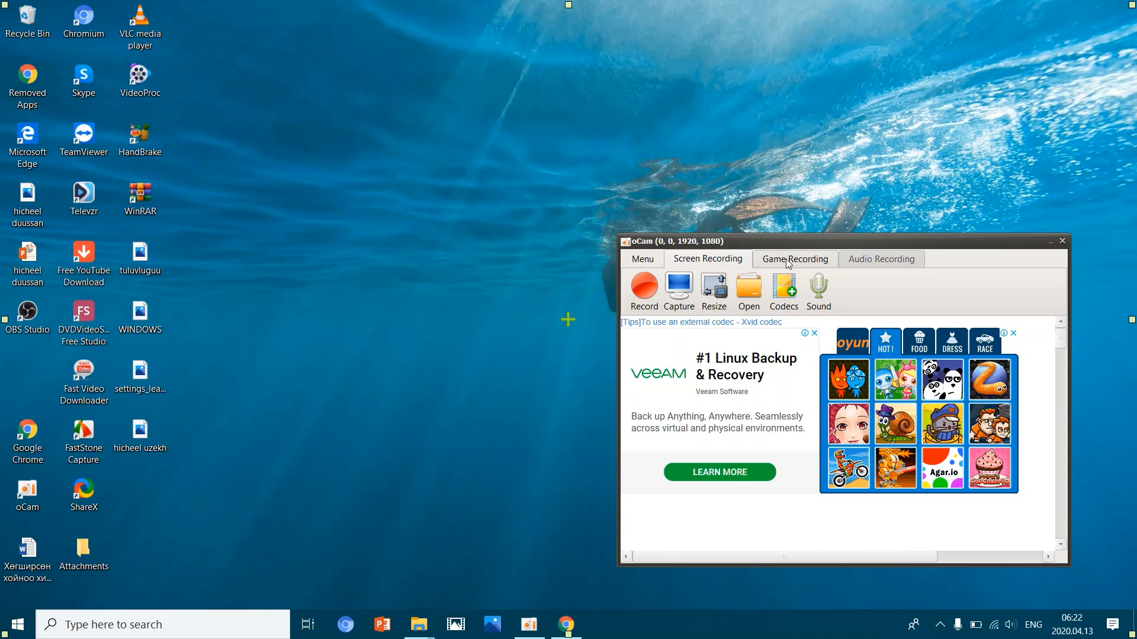
View oCam's audio recording mode, return to screen recording, and choose Microphone (Realtek High Definition Audio) as the sound source
click(865, 261)
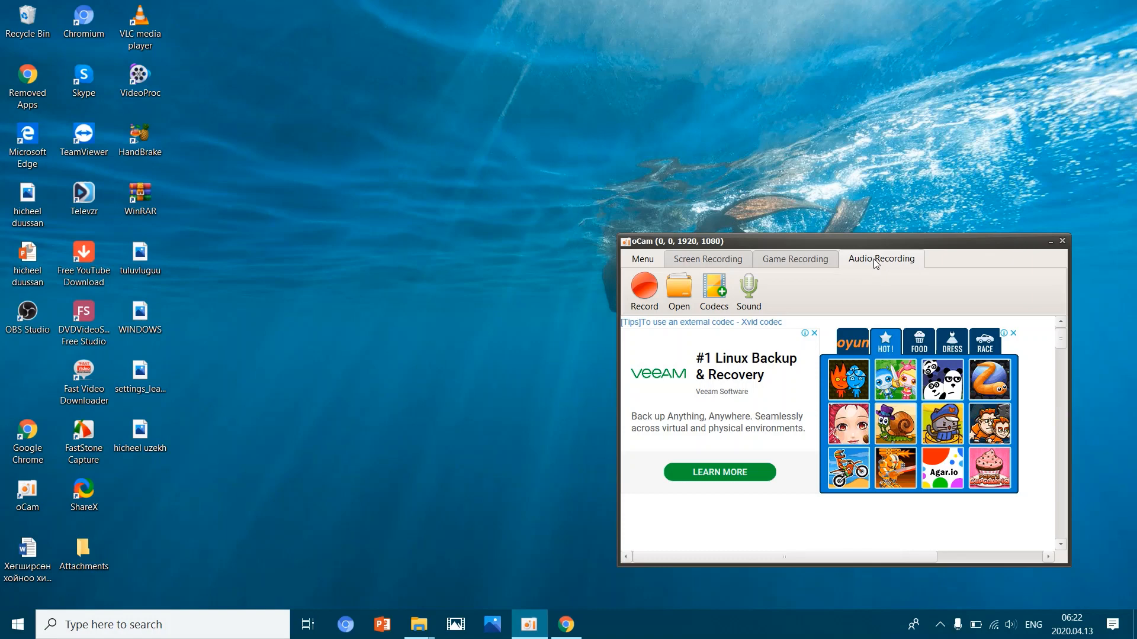
click(729, 261)
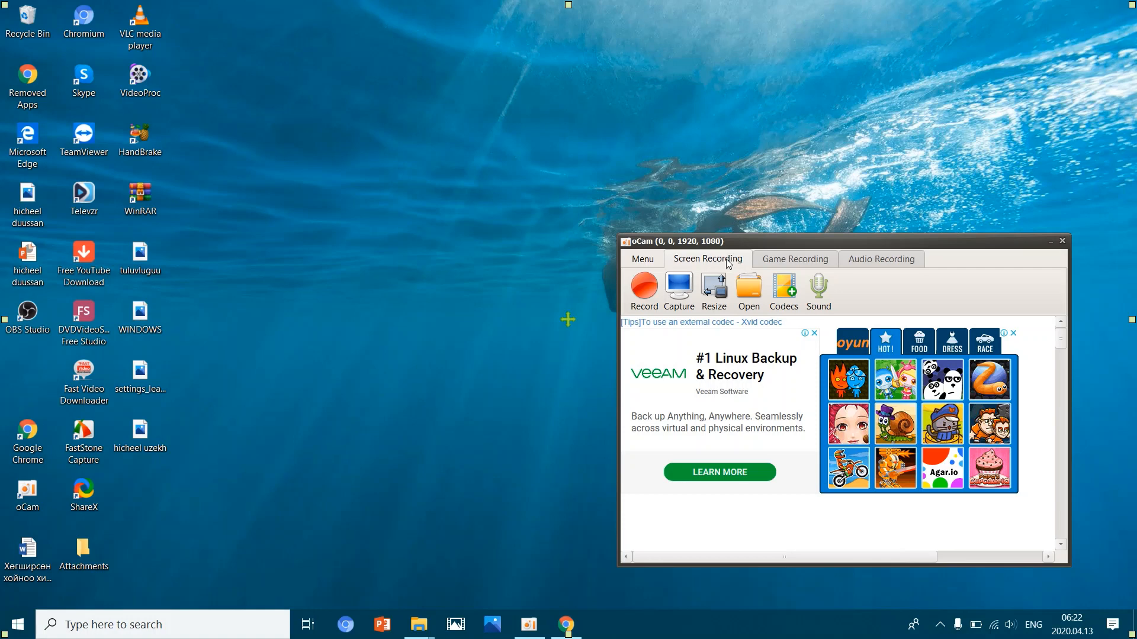
click(825, 286)
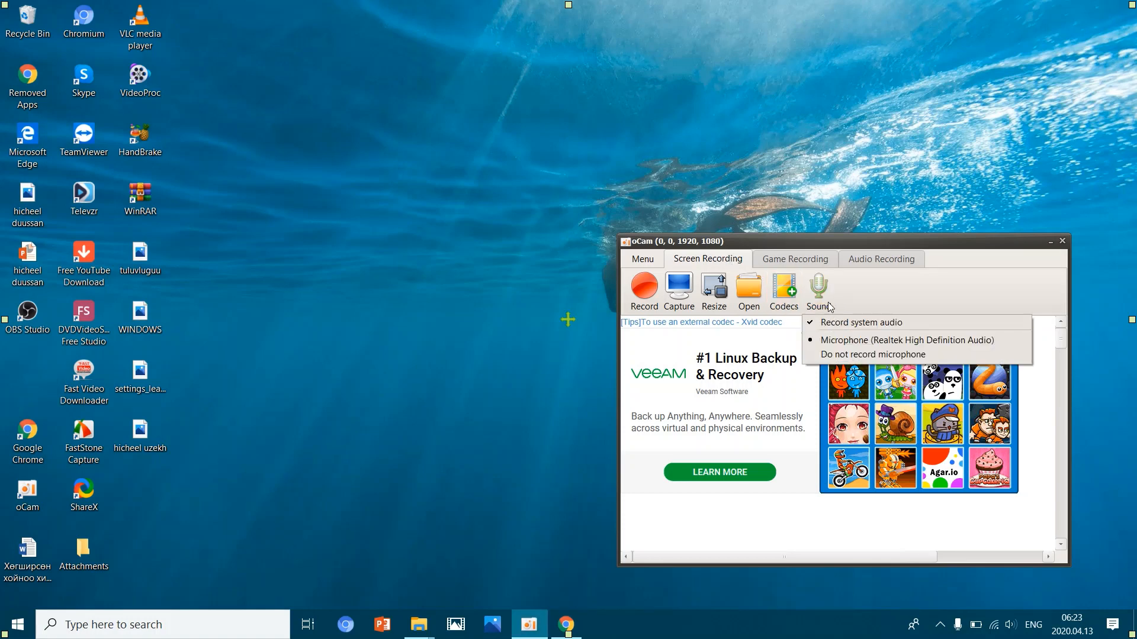
click(812, 342)
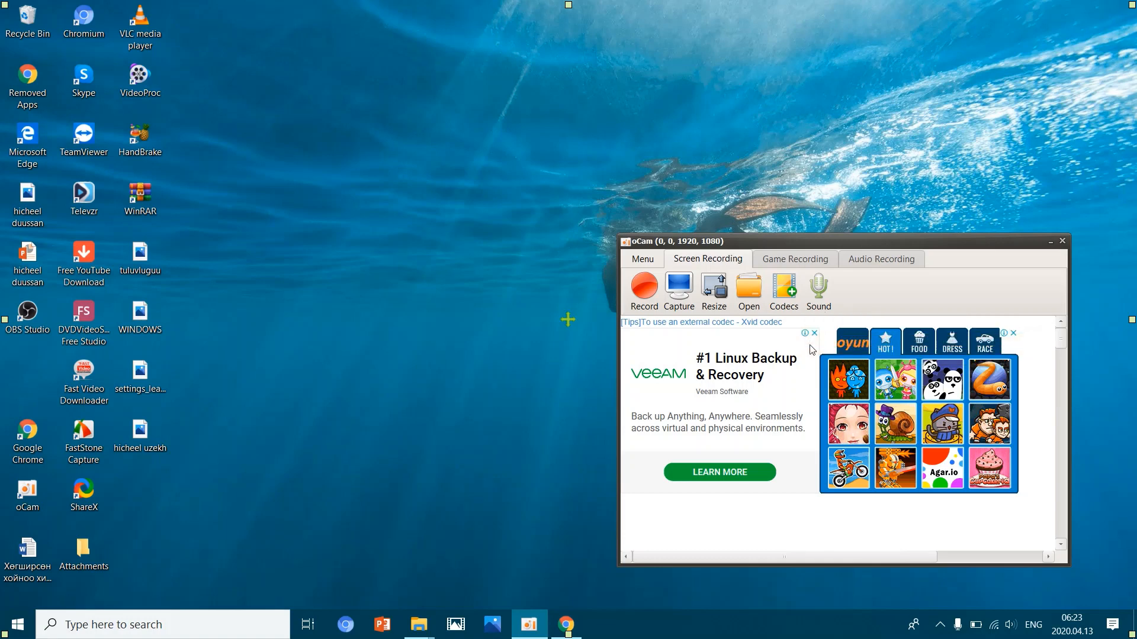
Set the sound source to Do not record microphone, and reselect Microphone (Realtek High Definition Audio)
click(832, 292)
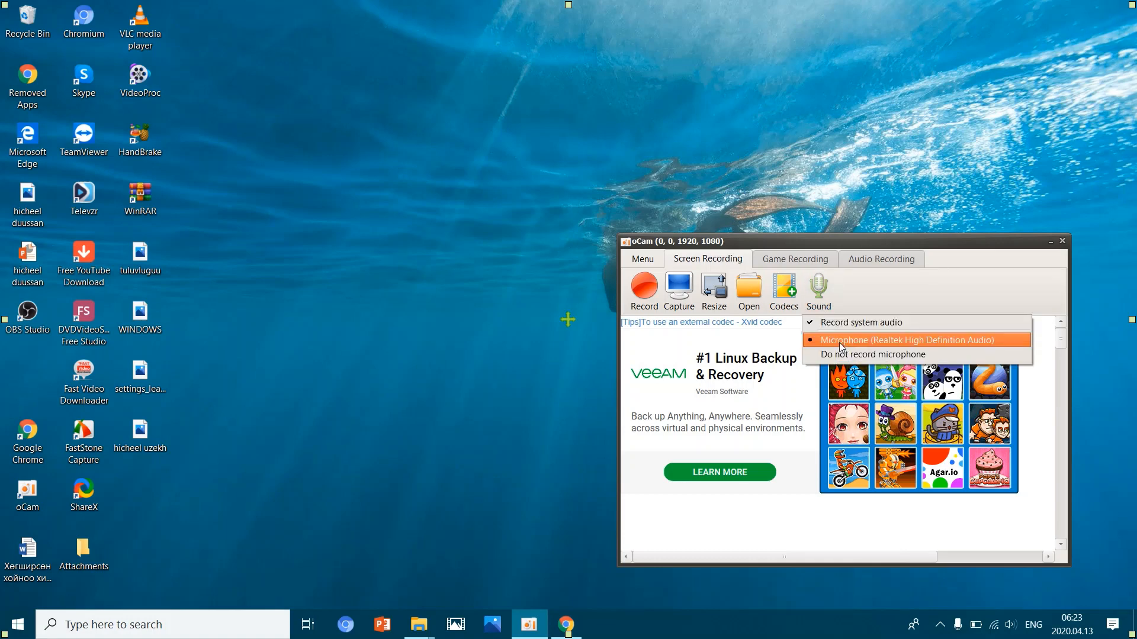
click(837, 356)
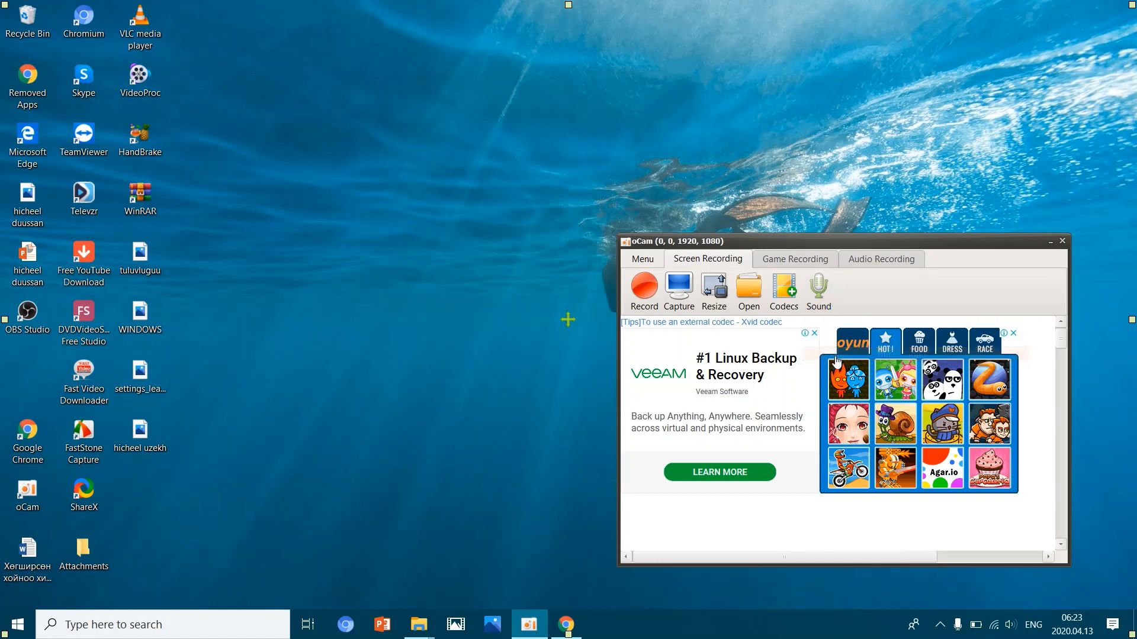
click(823, 291)
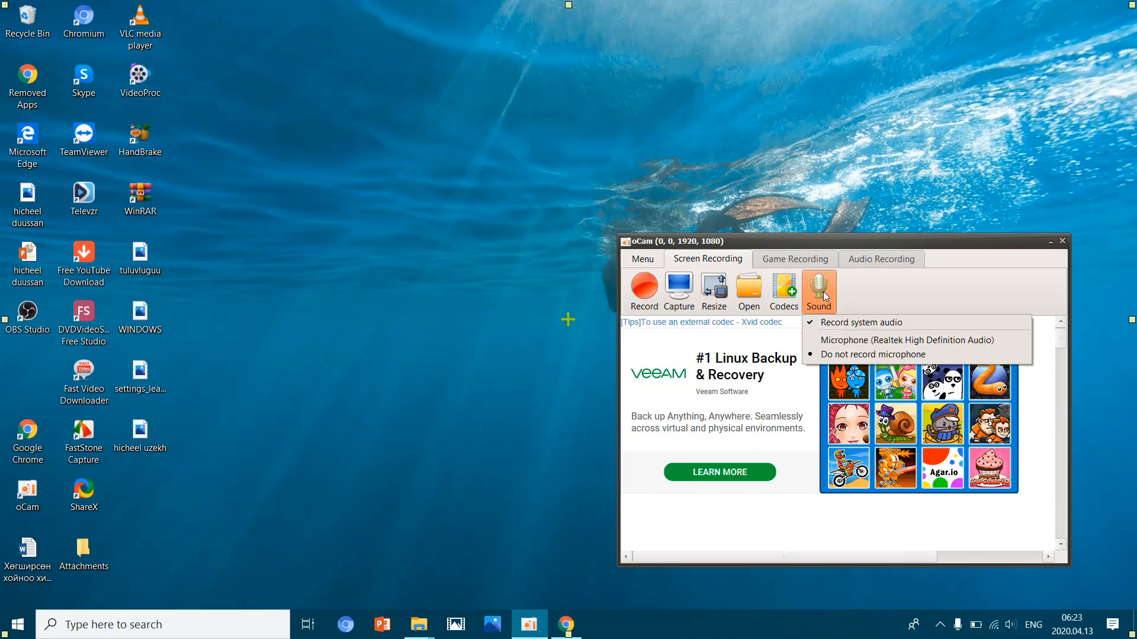
click(854, 339)
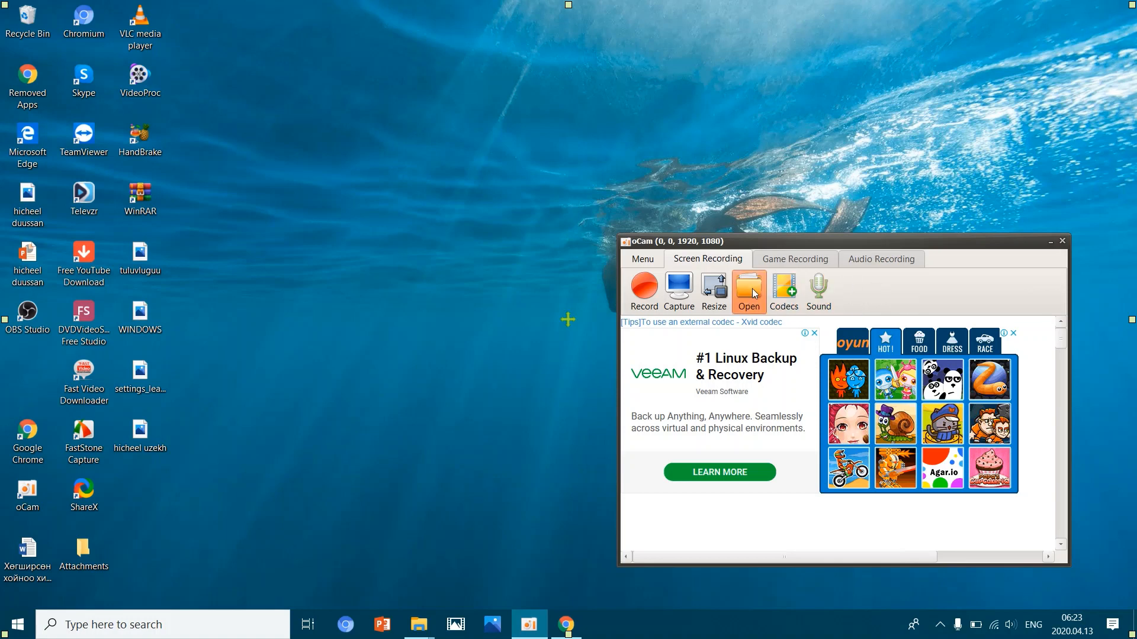
Bring up the lesson page in Chrome behind oCam and select the whole screen as the recording area with Select area
click(715, 289)
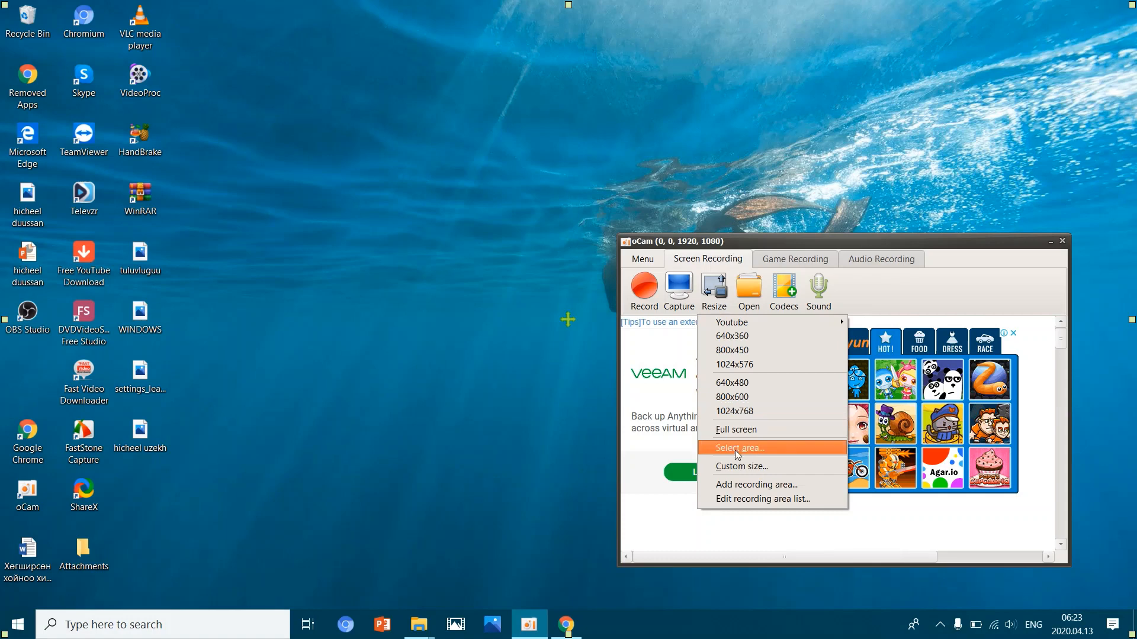
click(566, 623)
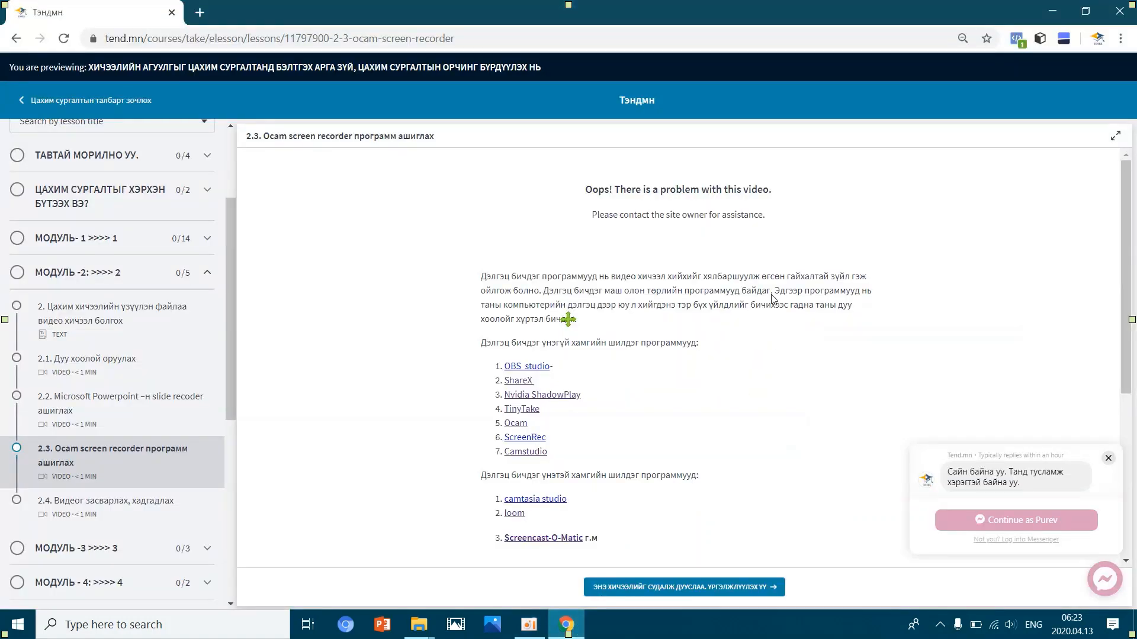
click(529, 625)
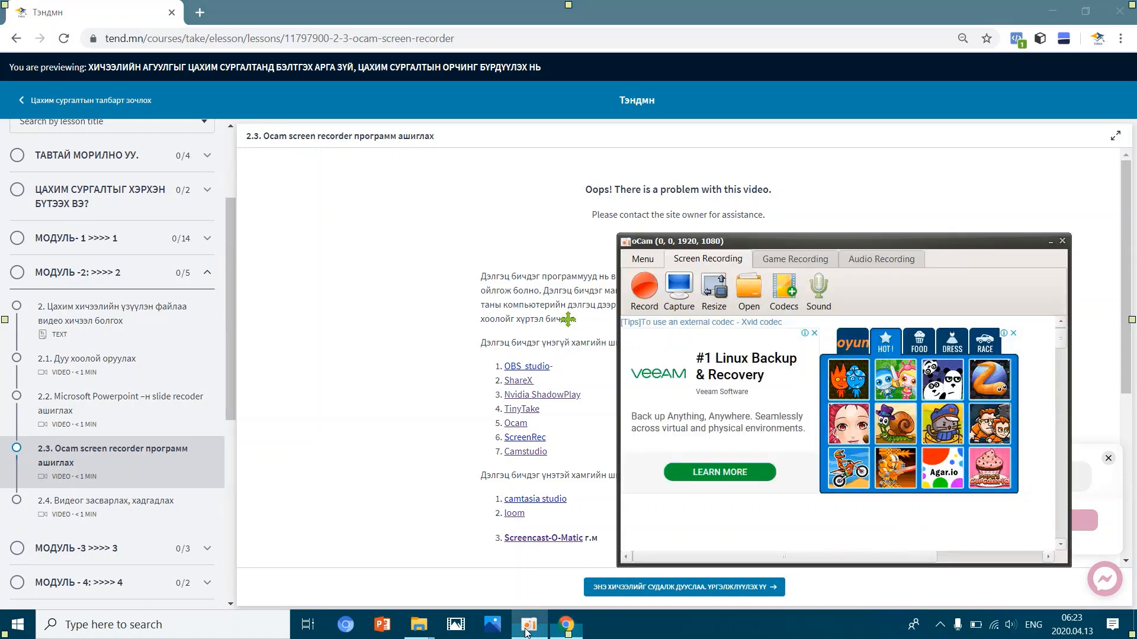
click(710, 304)
click(740, 449)
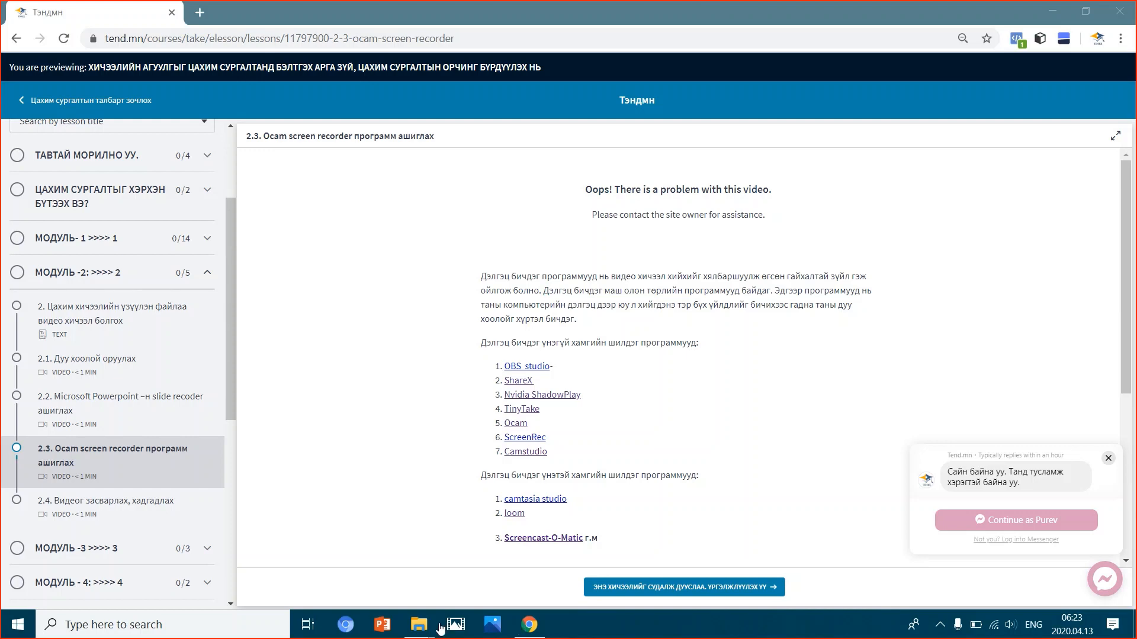
click(1054, 5)
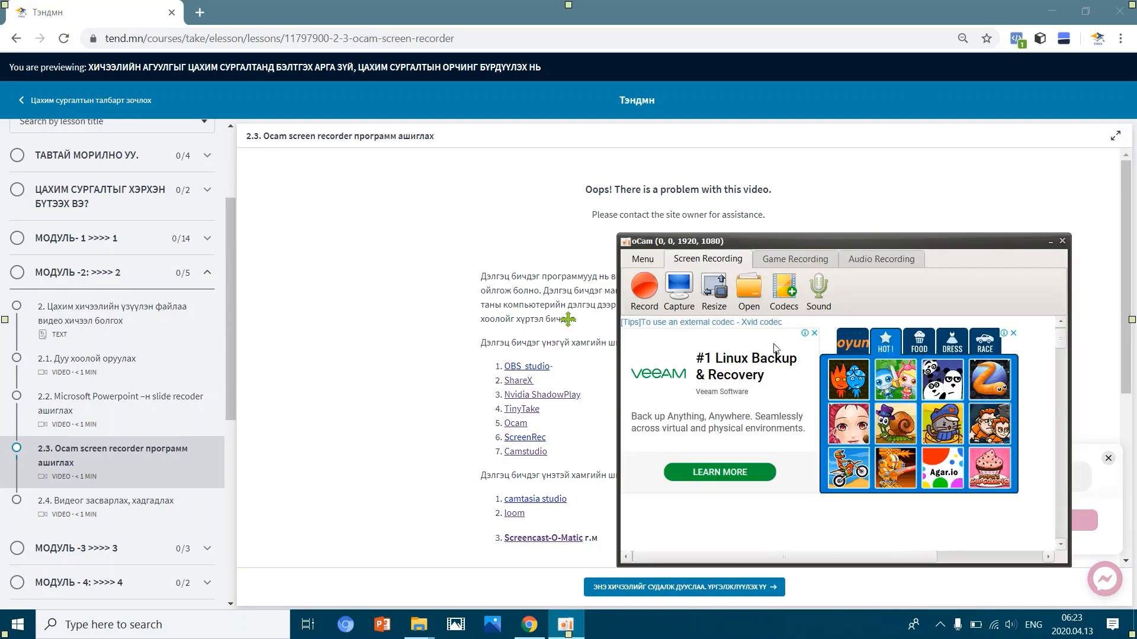
click(722, 294)
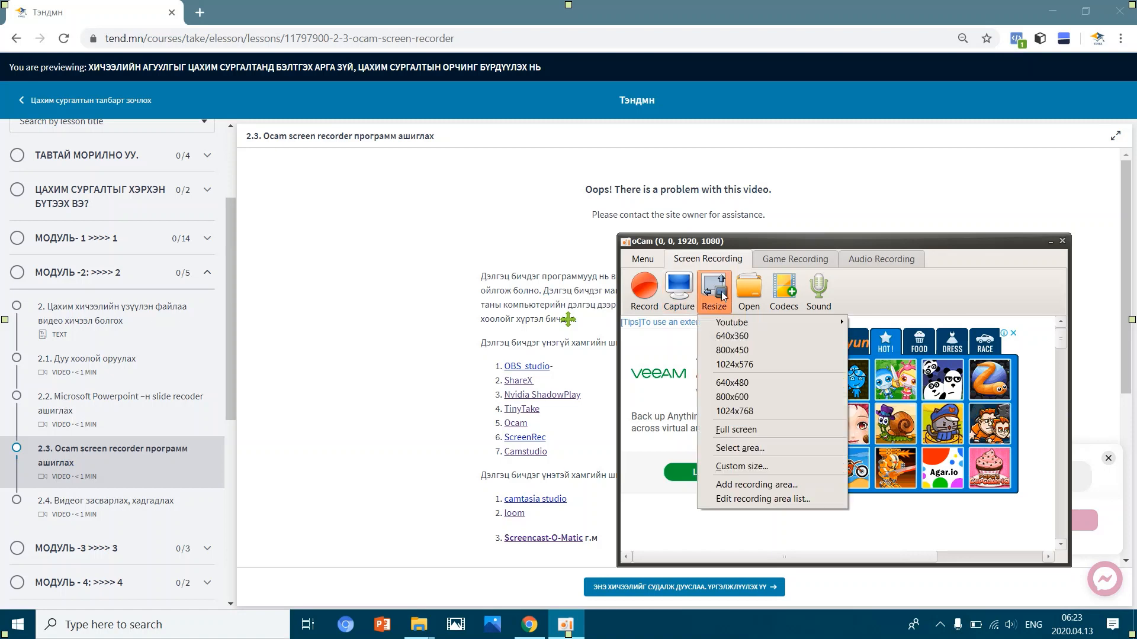
click(752, 467)
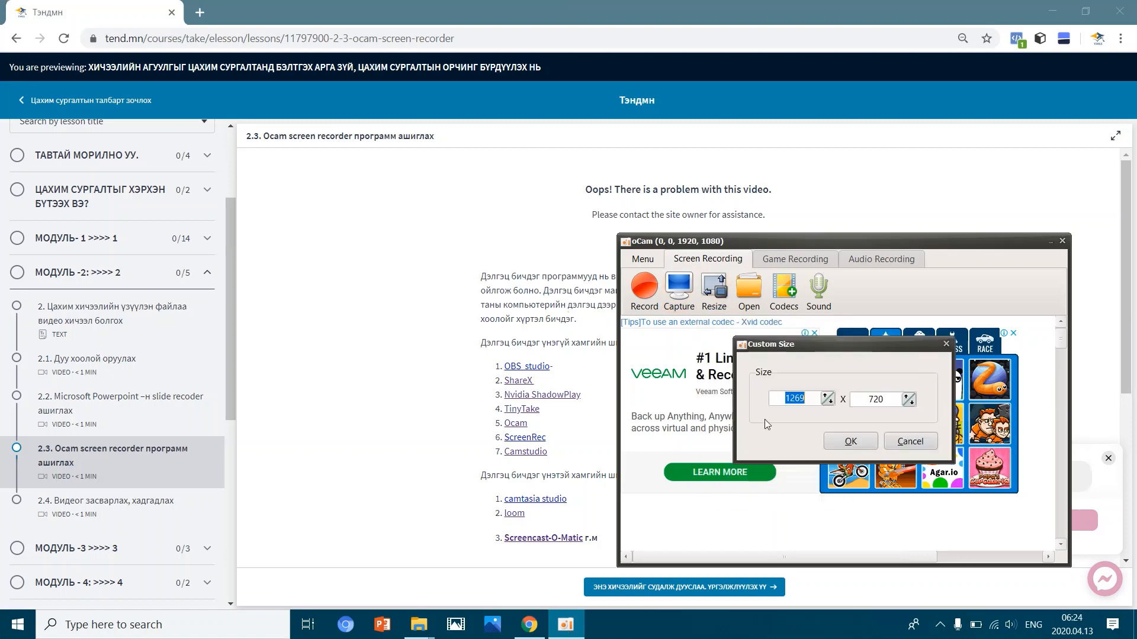
click(816, 398)
drag(817, 398, 762, 402)
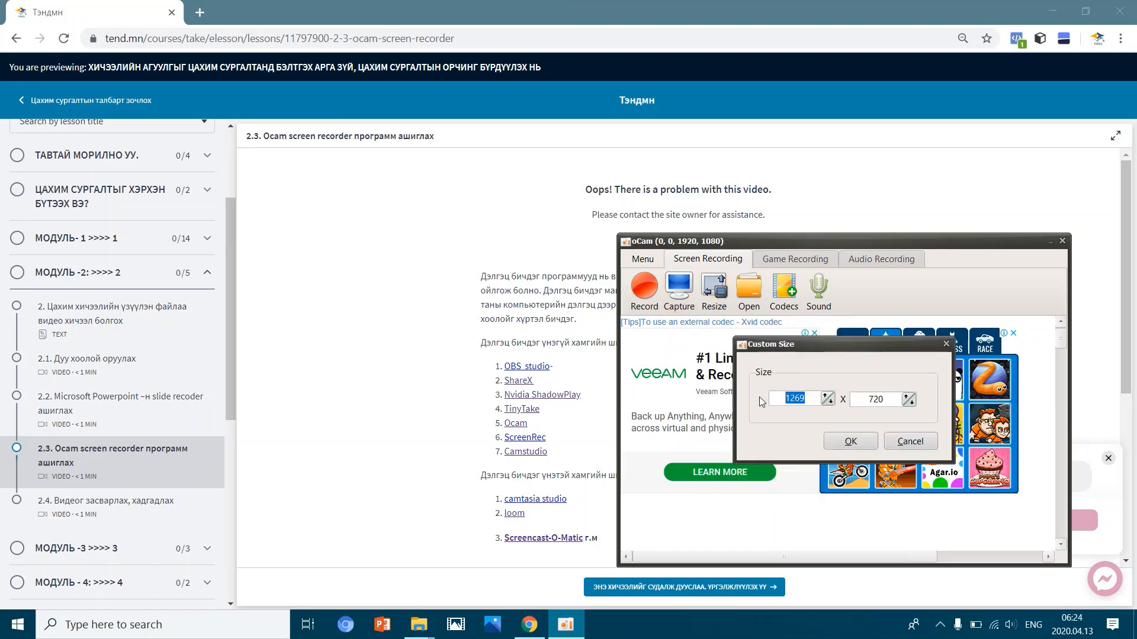
click(915, 445)
Set the oCam recording area to Full screen
click(724, 299)
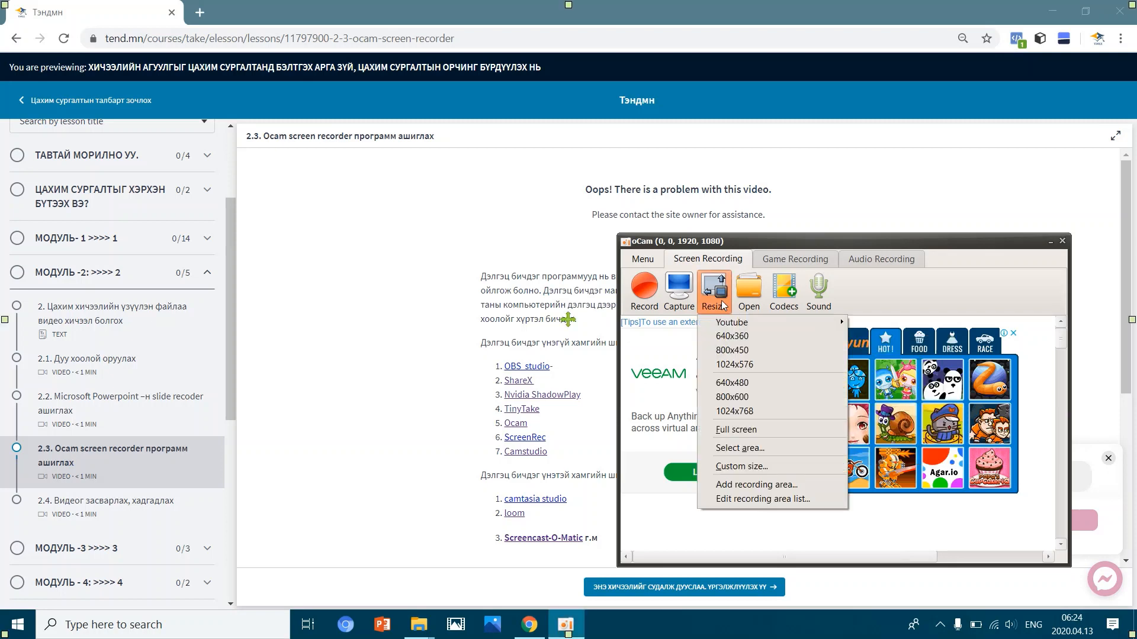
click(731, 431)
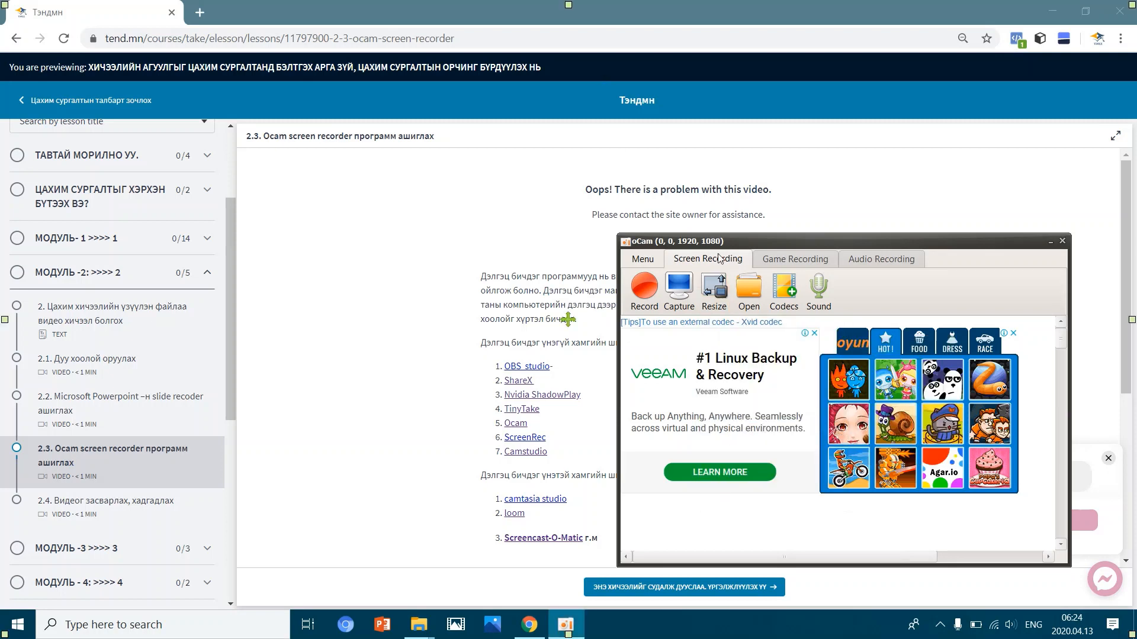
Shrink the recording area to about 1920 × 931, covering only the lesson page between Chrome's address bar and the taskbar
click(714, 304)
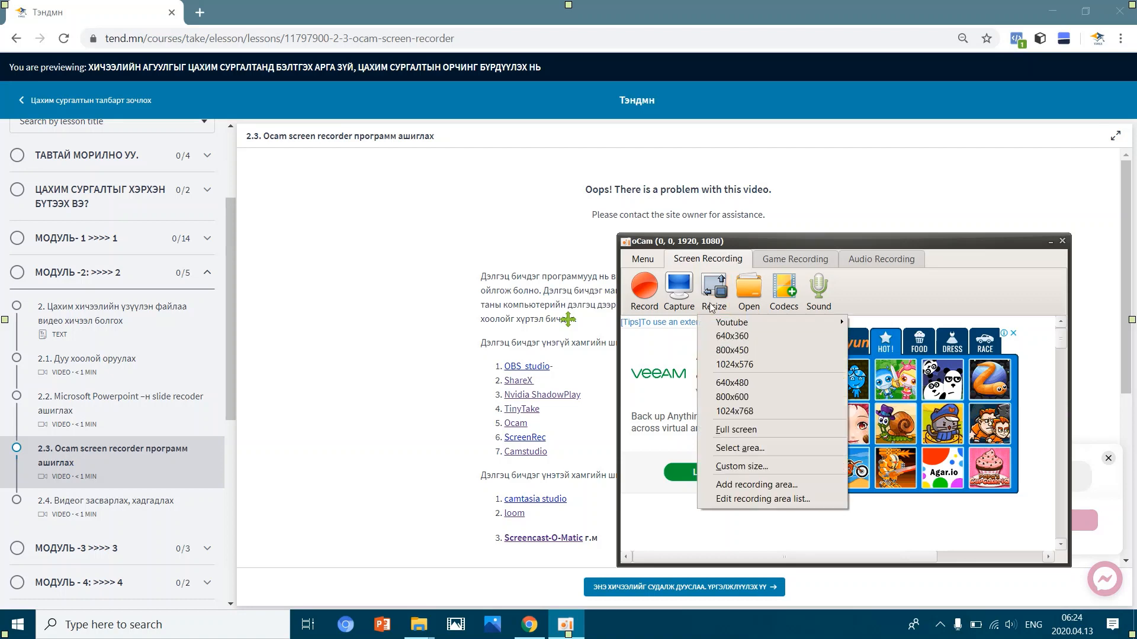
click(711, 289)
click(710, 289)
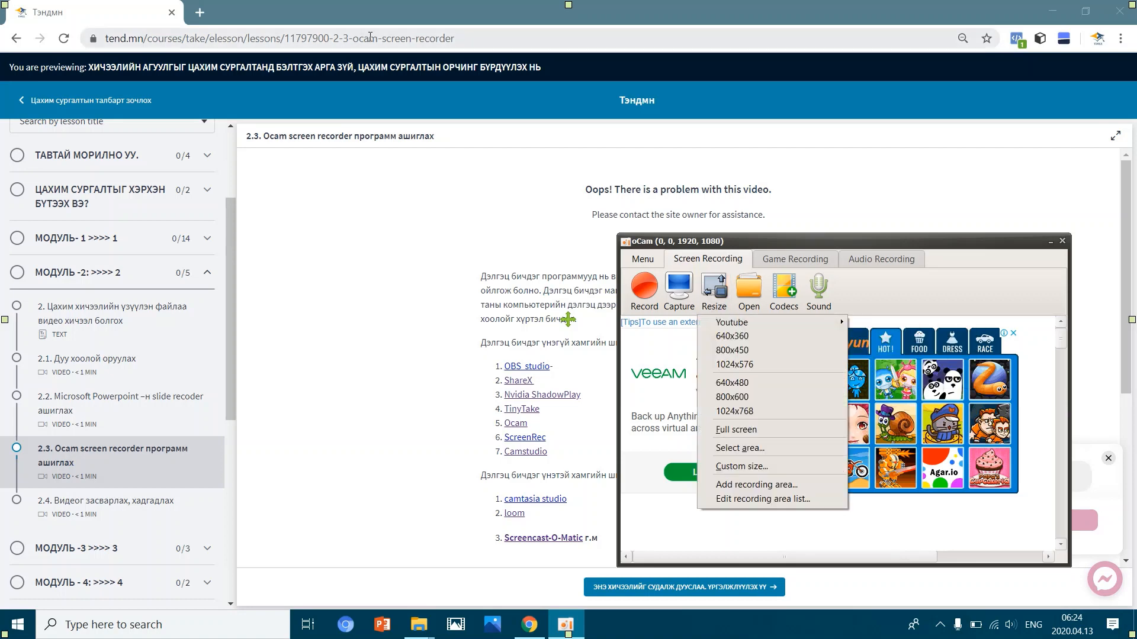
click(473, 35)
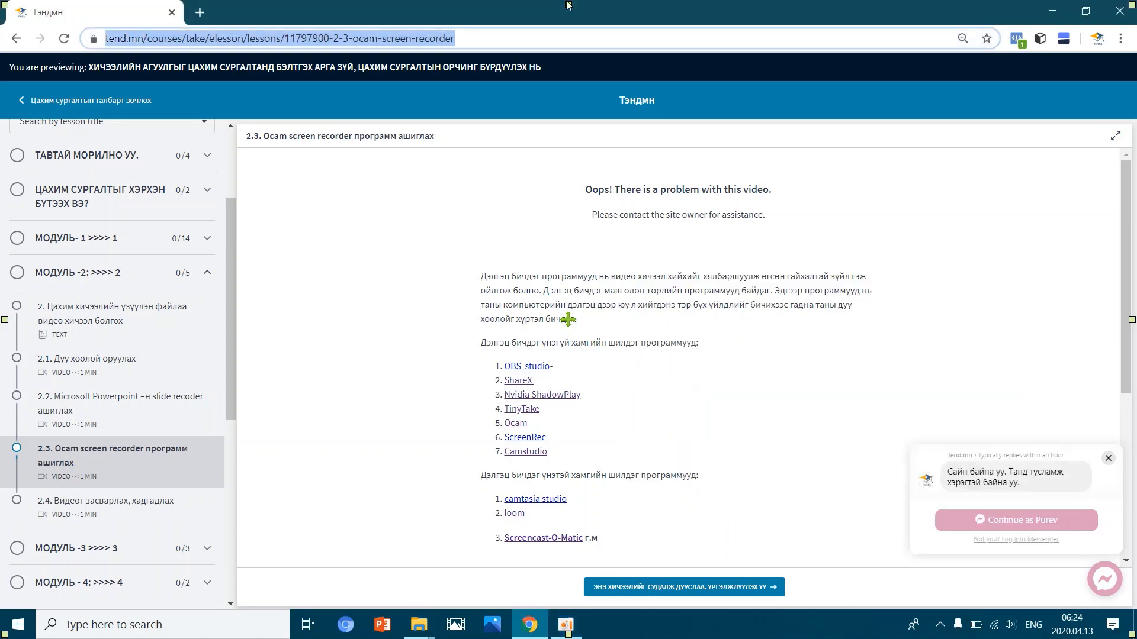
drag(568, 11, 547, 57)
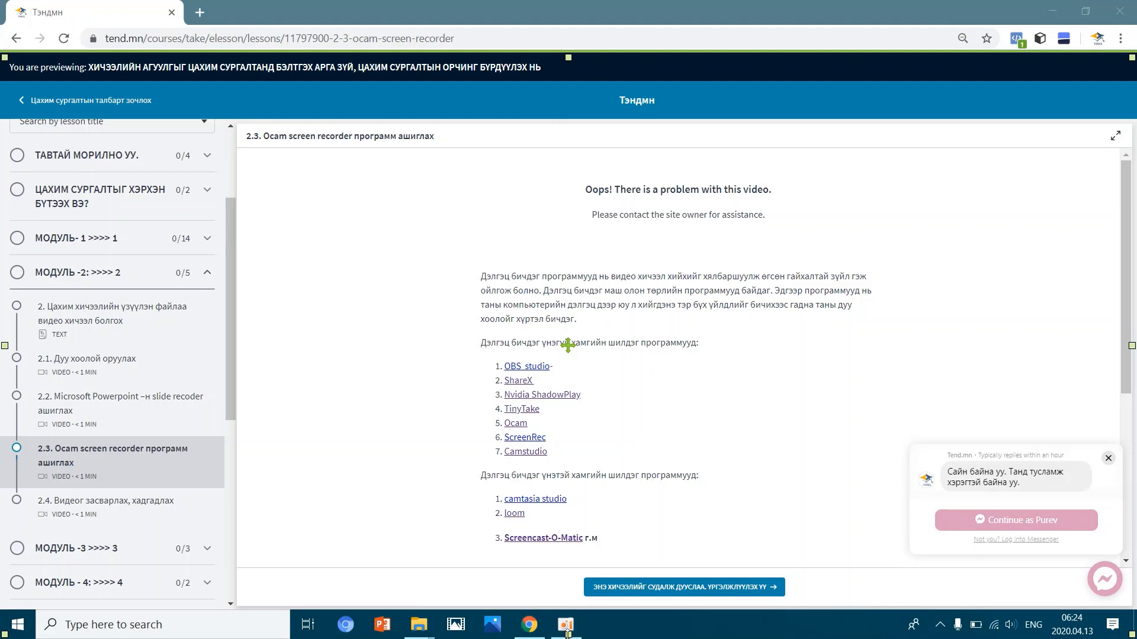
drag(568, 636, 567, 599)
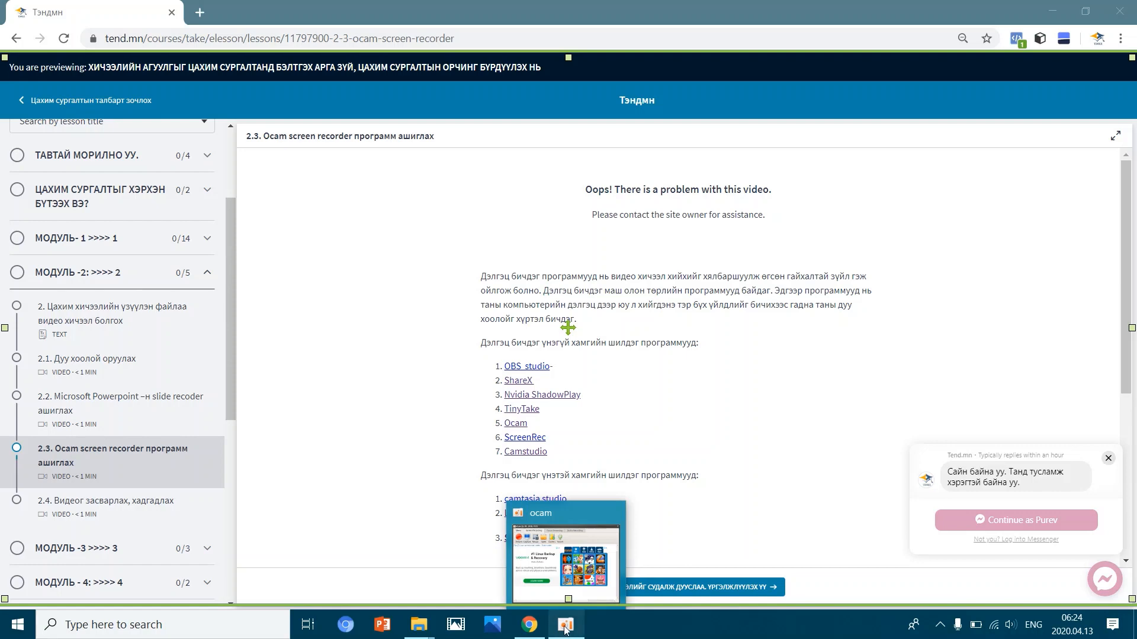
click(617, 583)
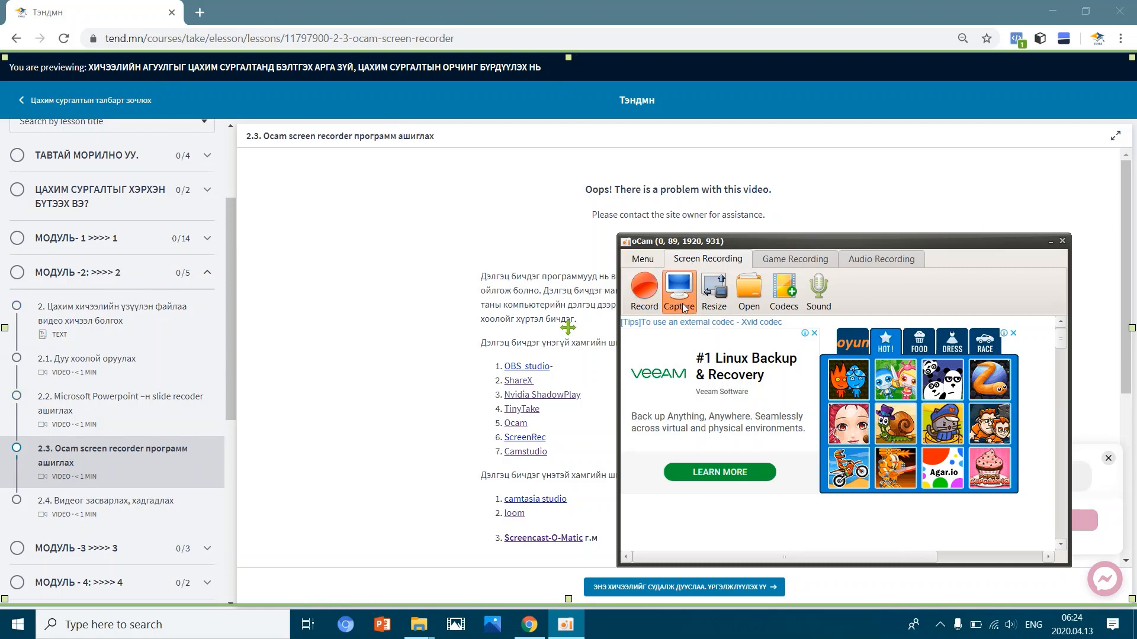
Start a short test recording of the selected area and stop it
click(644, 288)
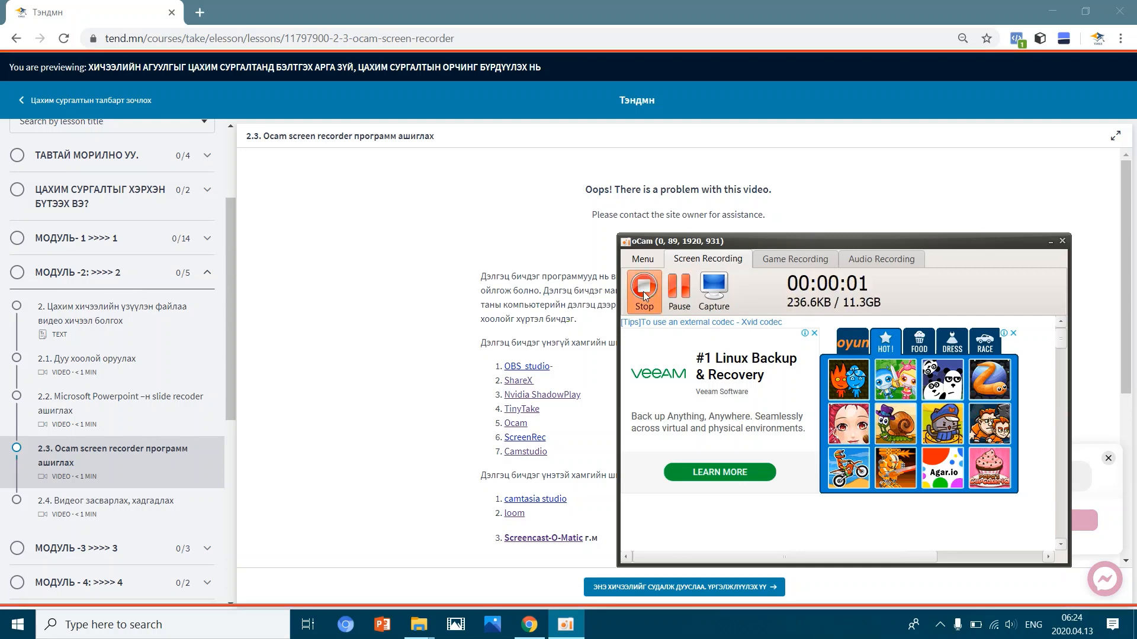
click(645, 293)
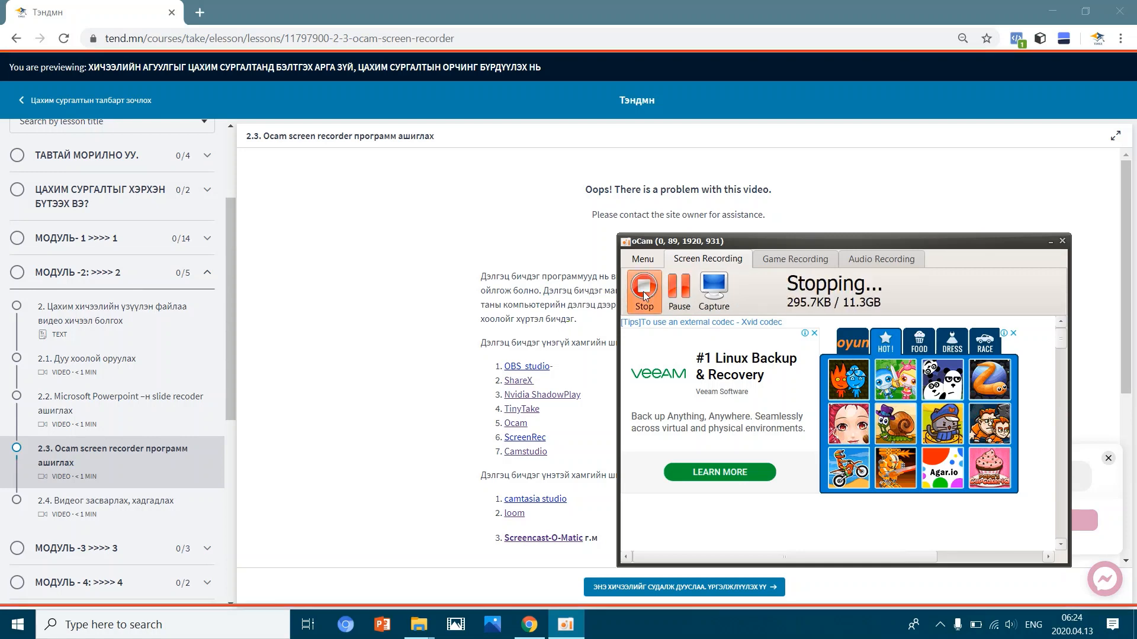
View the sound source options in audio recording mode and return to screen recording
click(895, 258)
click(753, 289)
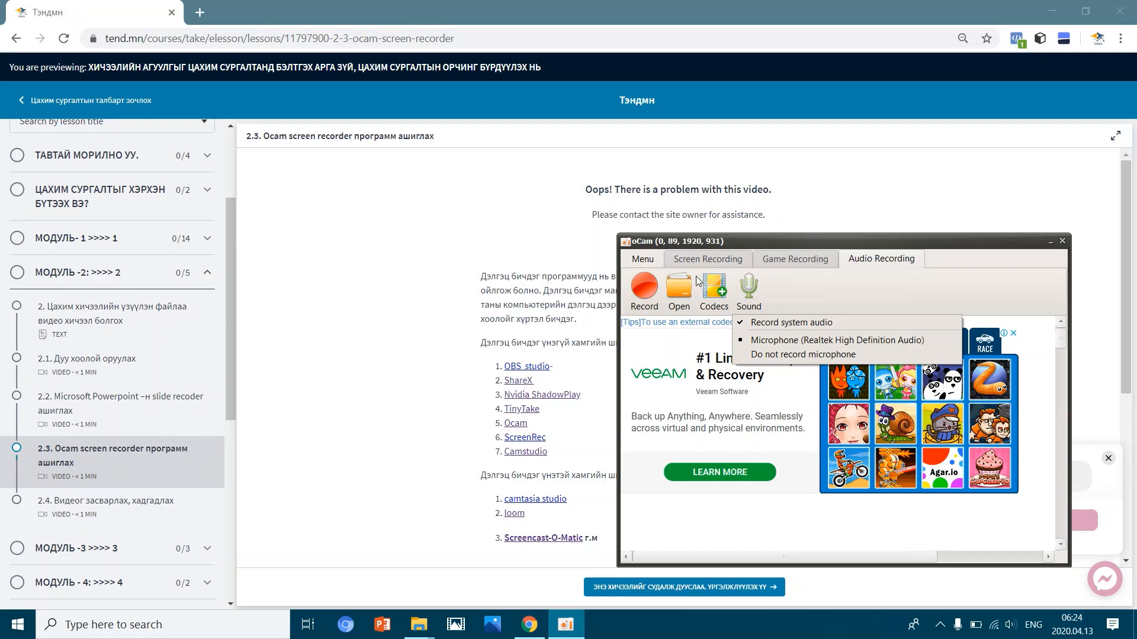
click(708, 260)
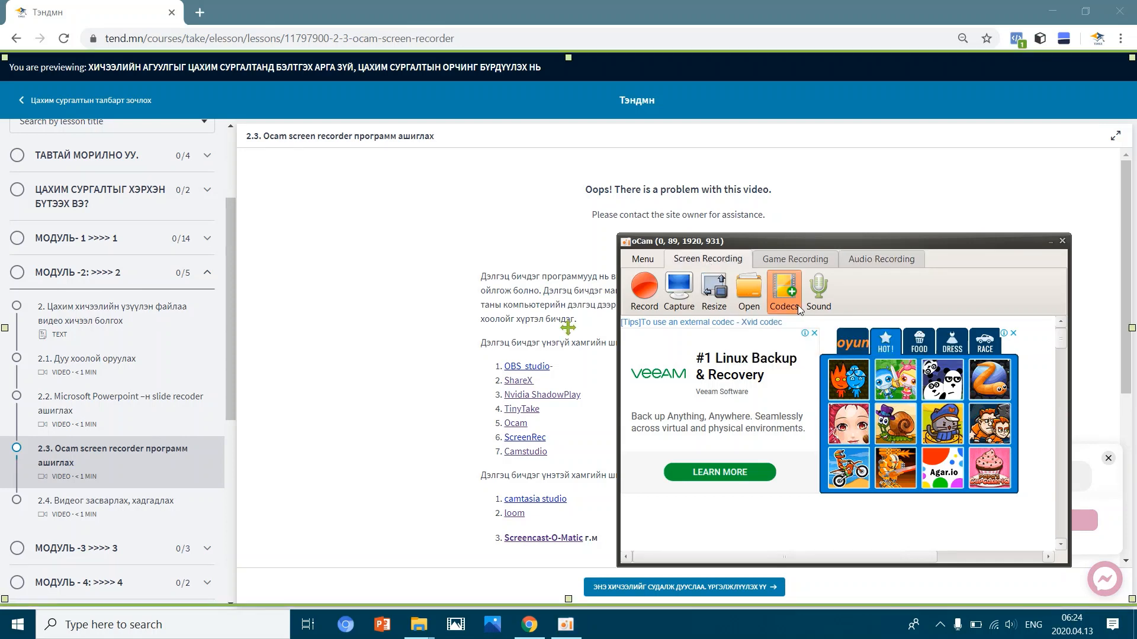
Review the available codec containers and choose GIF Animation (.GIF) as the recording format
click(787, 290)
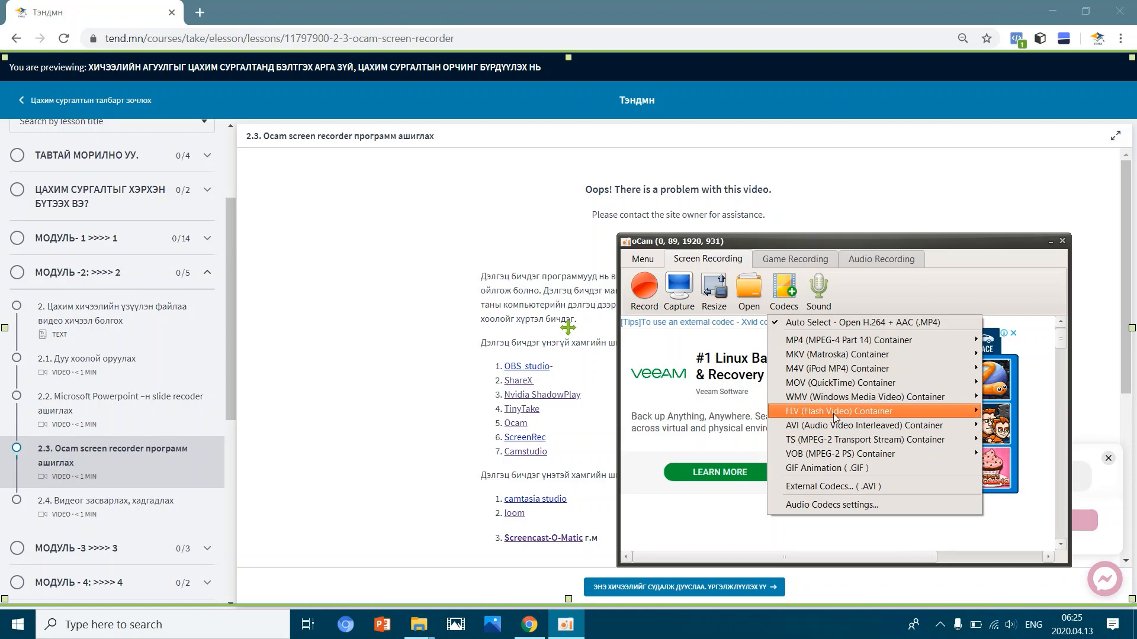
mouse_move(805, 385)
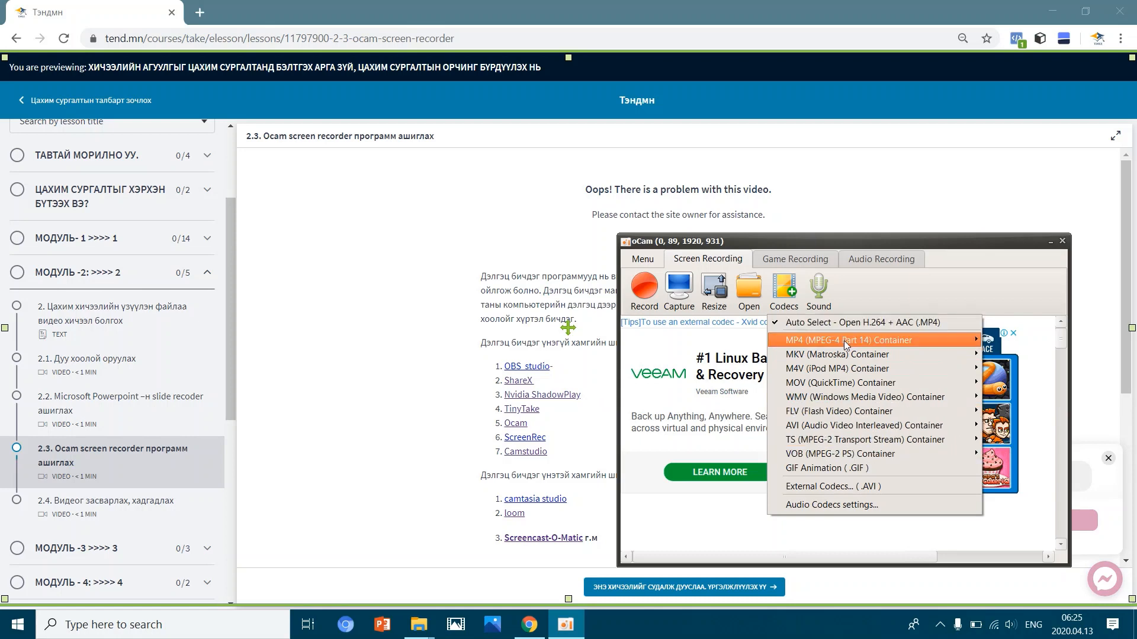
mouse_move(845, 373)
mouse_move(888, 355)
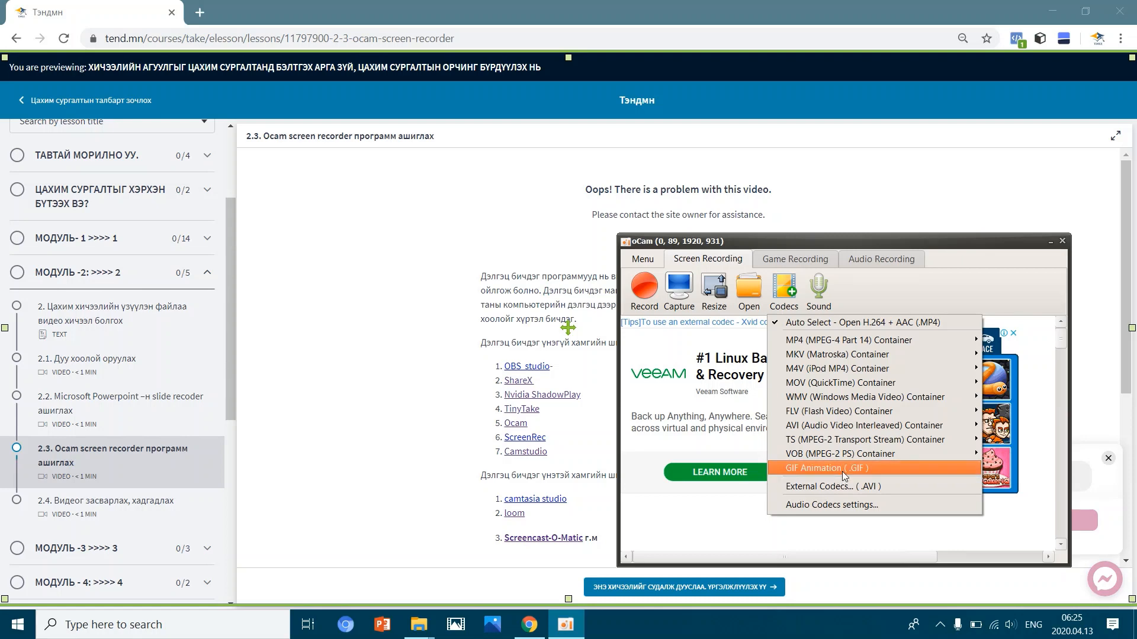
click(842, 468)
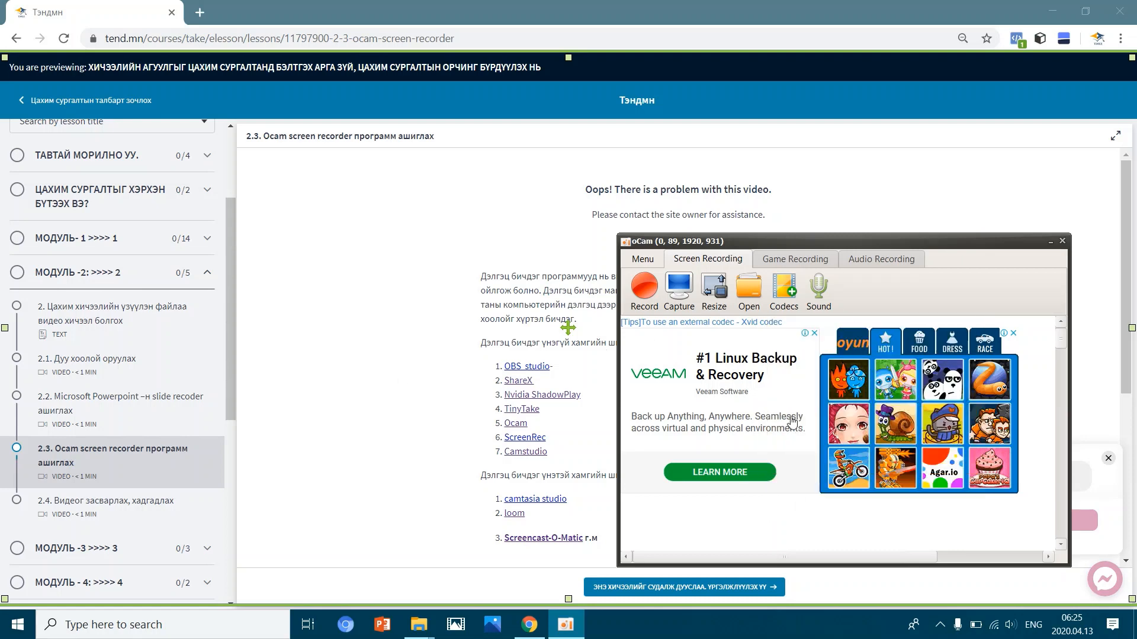
Start a GIF recording and browse the course's lesson list around module 2 in Chrome while it runs
click(644, 291)
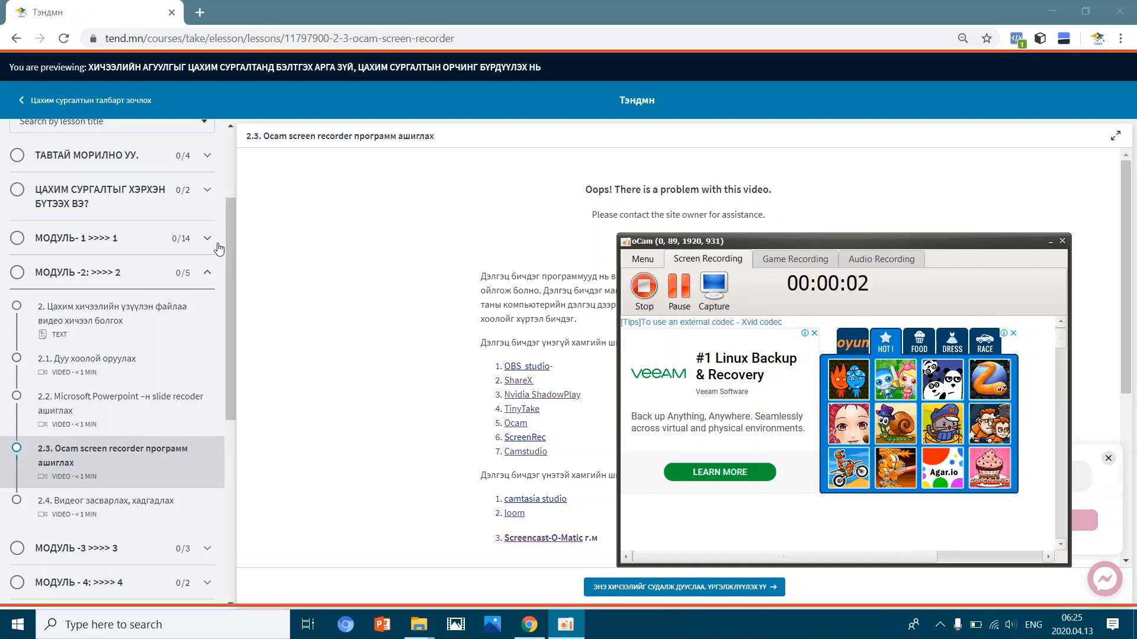
scroll(227, 331, down, 7)
scroll(227, 410, up, 4)
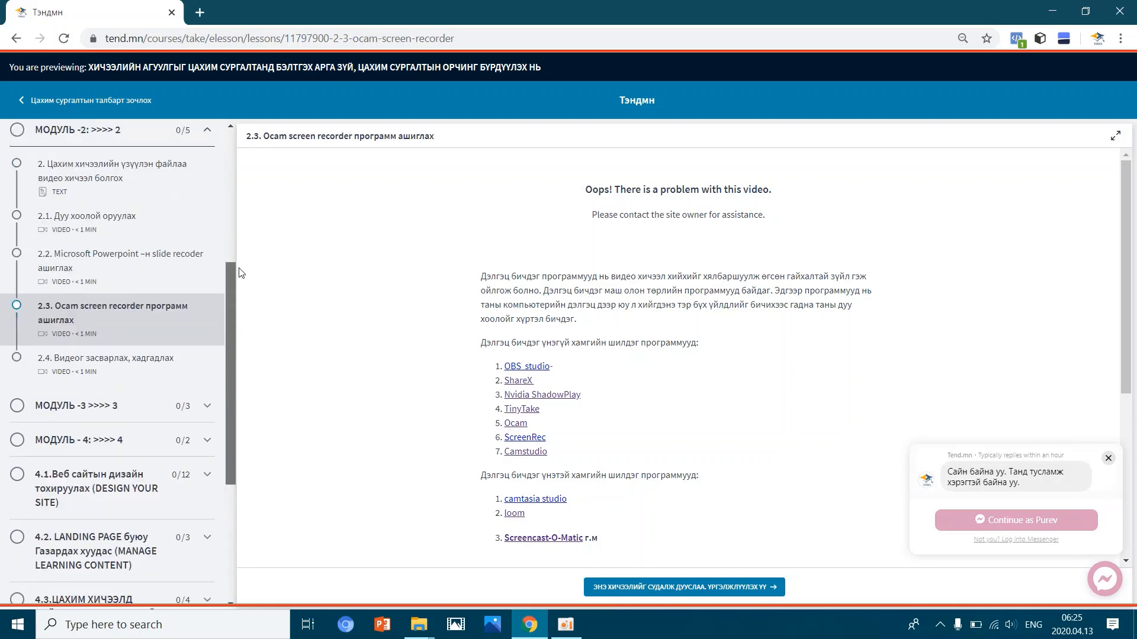
scroll(172, 408, up, 1)
click(172, 414)
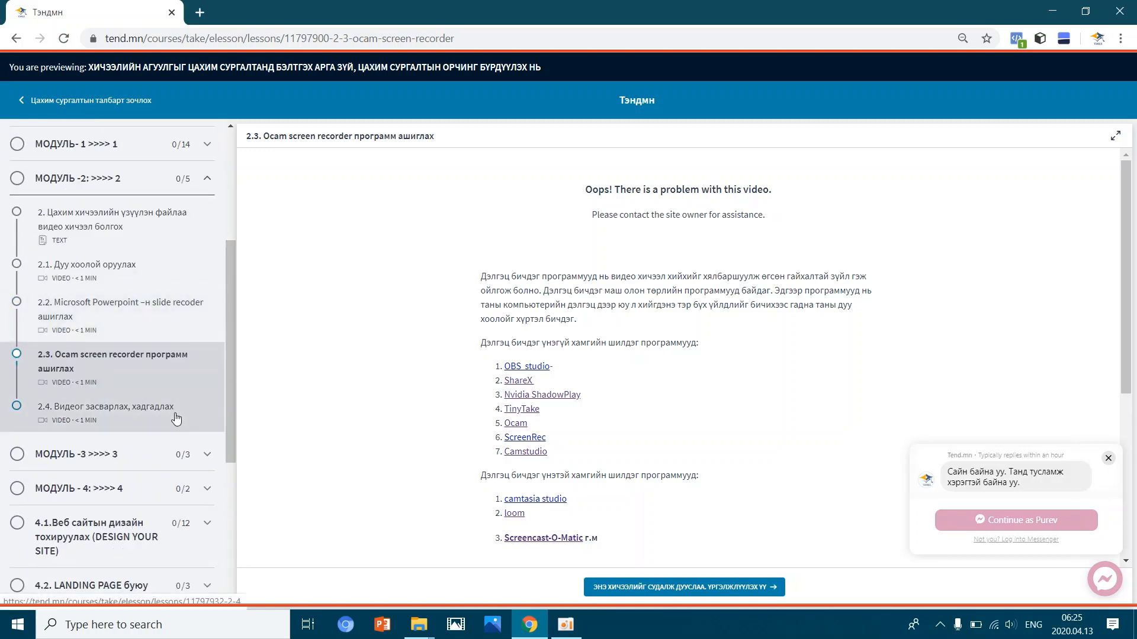
click(165, 371)
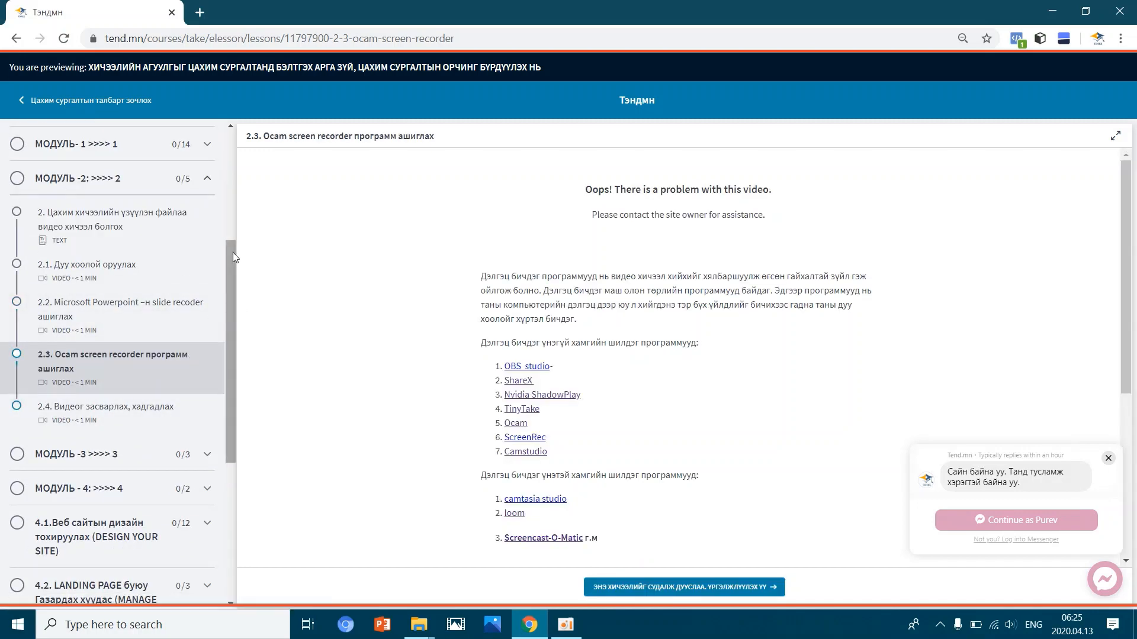
drag(232, 250, 232, 217)
Switch back to oCam, stop the GIF recording and cancel the saving progress
click(566, 628)
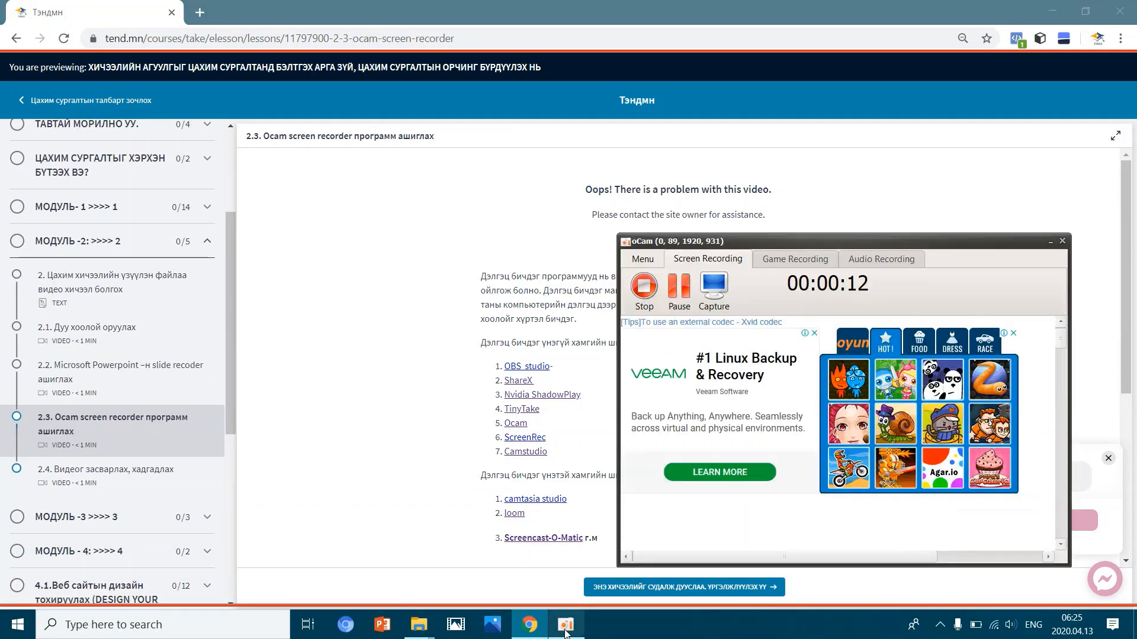
click(644, 287)
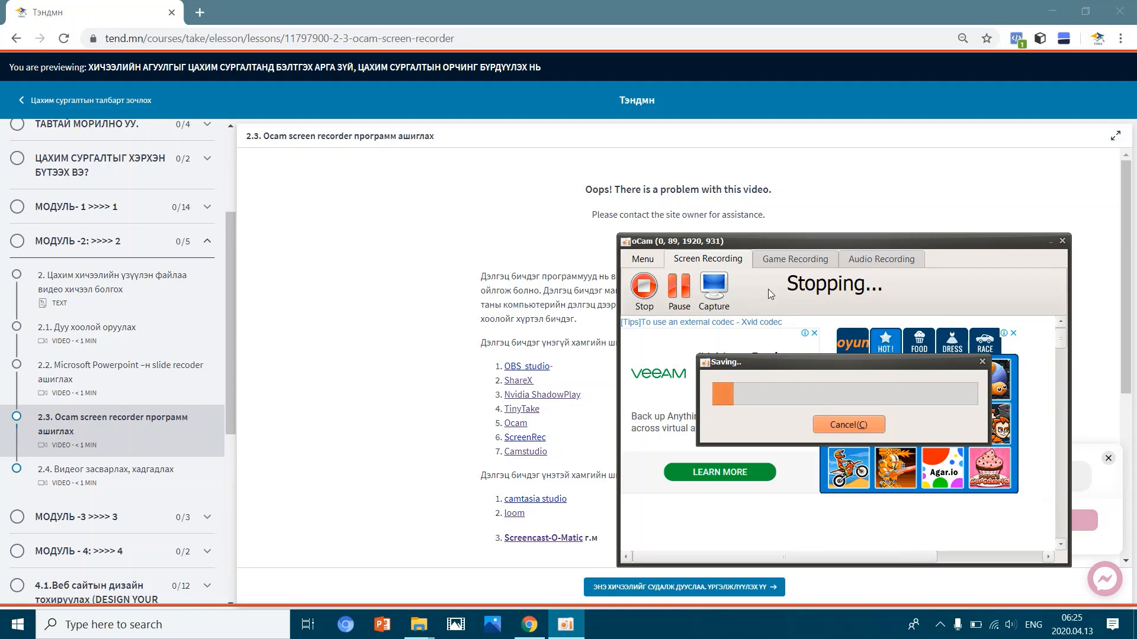
click(854, 427)
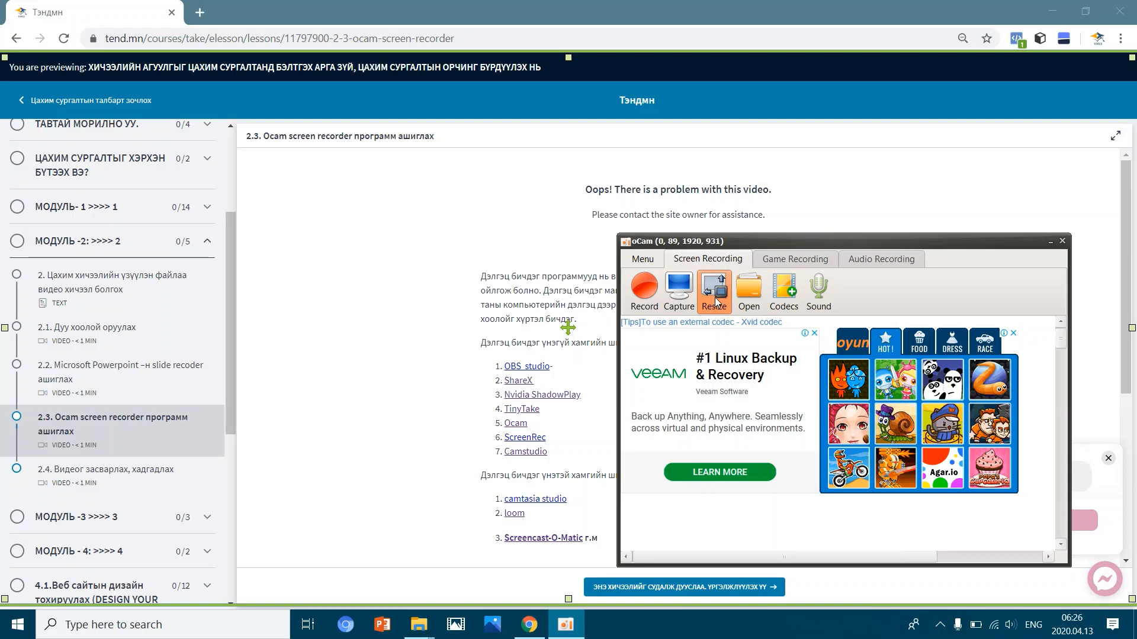
Set the codec to Auto Select - Open H.264 + AAC (.MP4) and check the selection
click(782, 295)
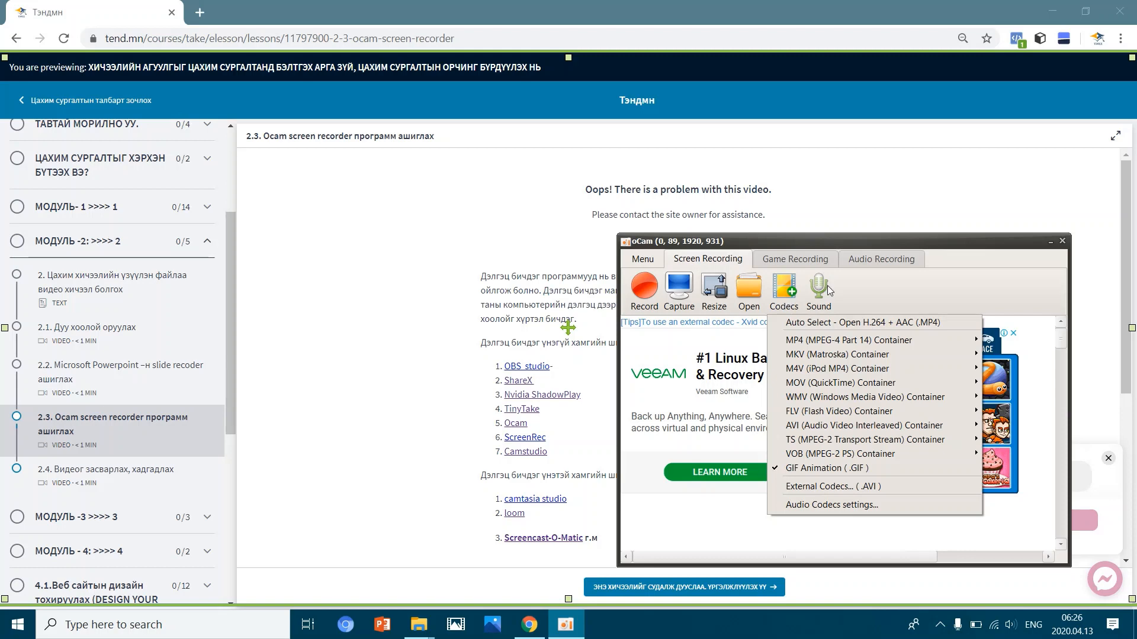
click(778, 325)
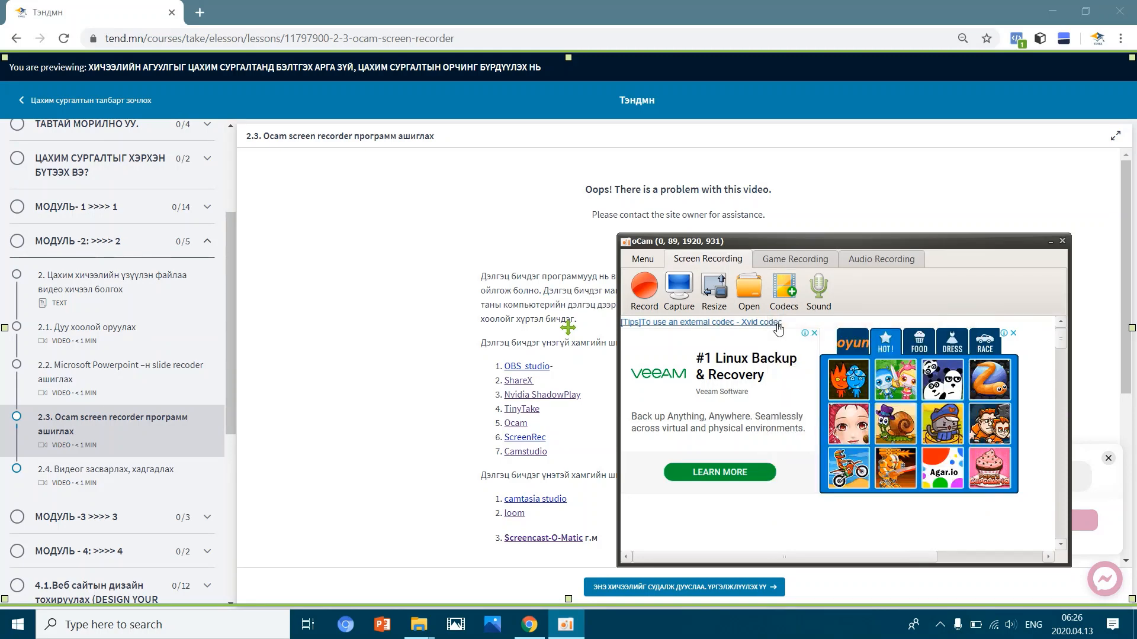
click(787, 286)
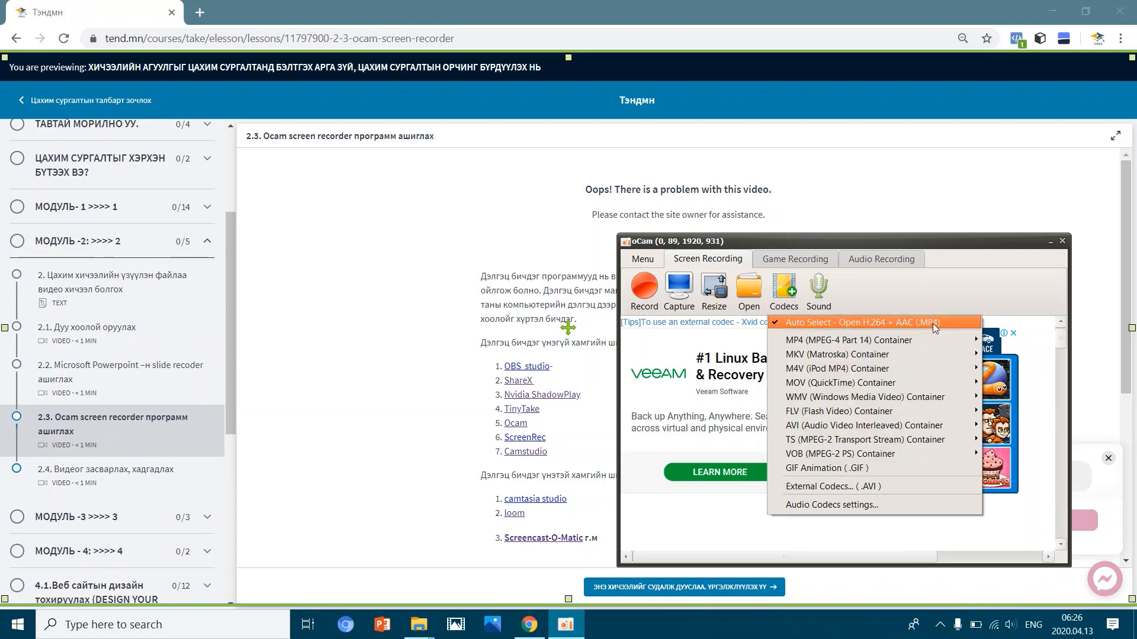
click(885, 289)
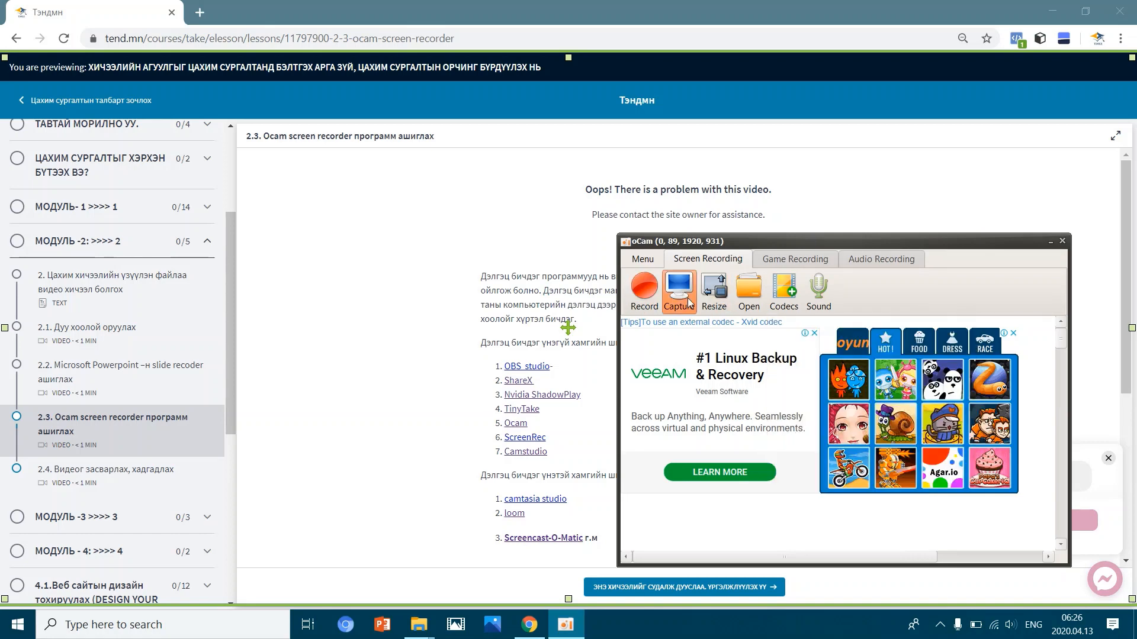
Record a short MP4 clip of the lesson page, pause it and stop the recording
click(635, 284)
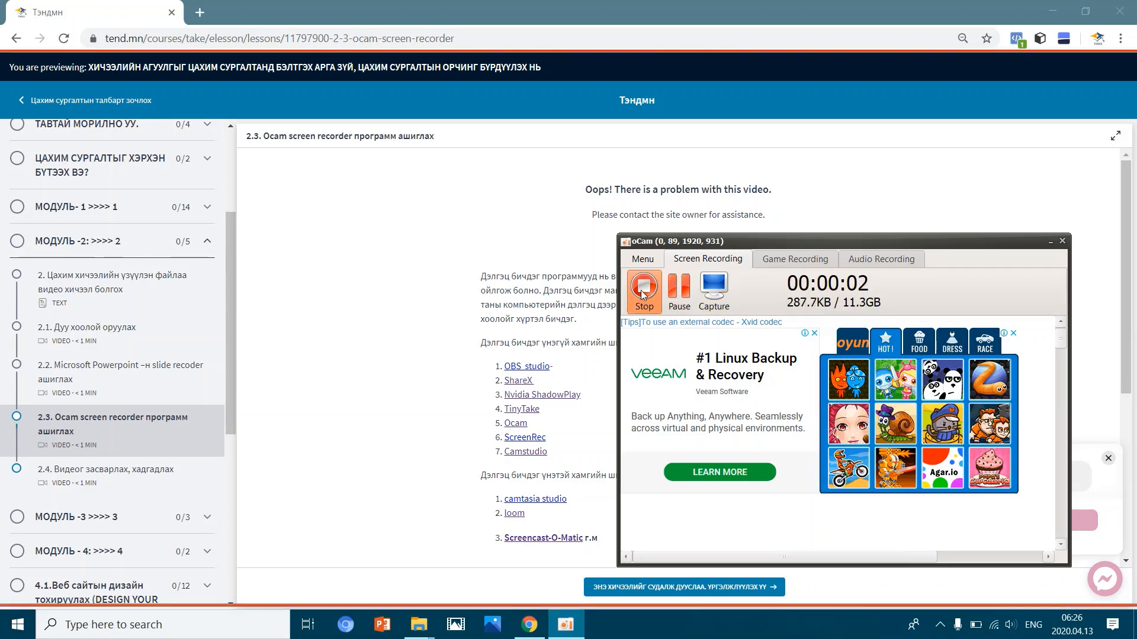
click(688, 291)
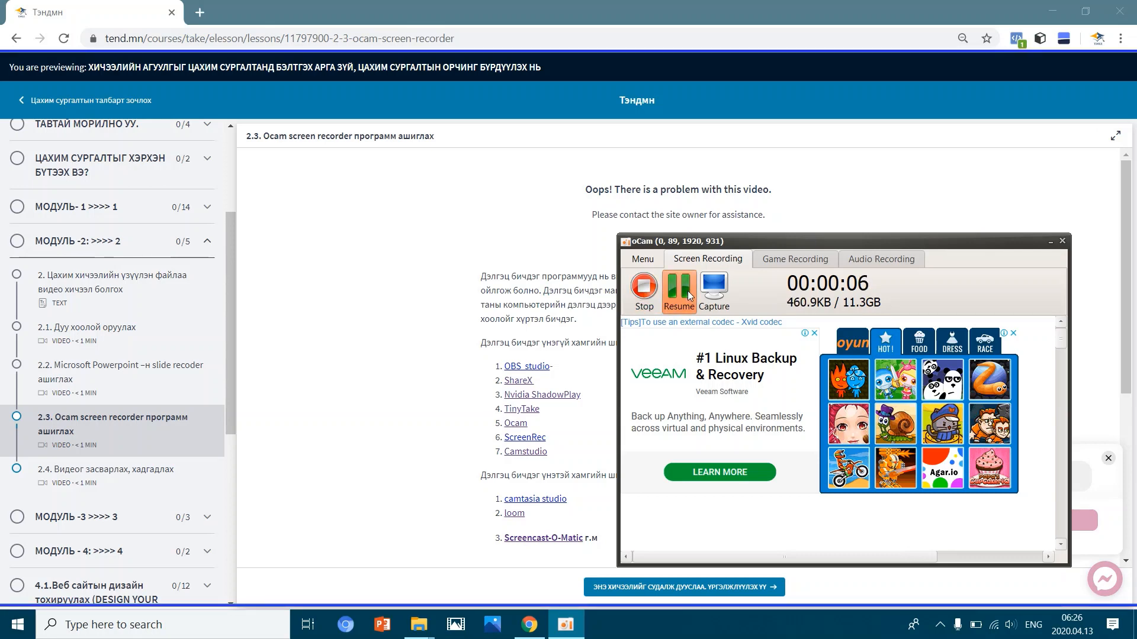
click(650, 289)
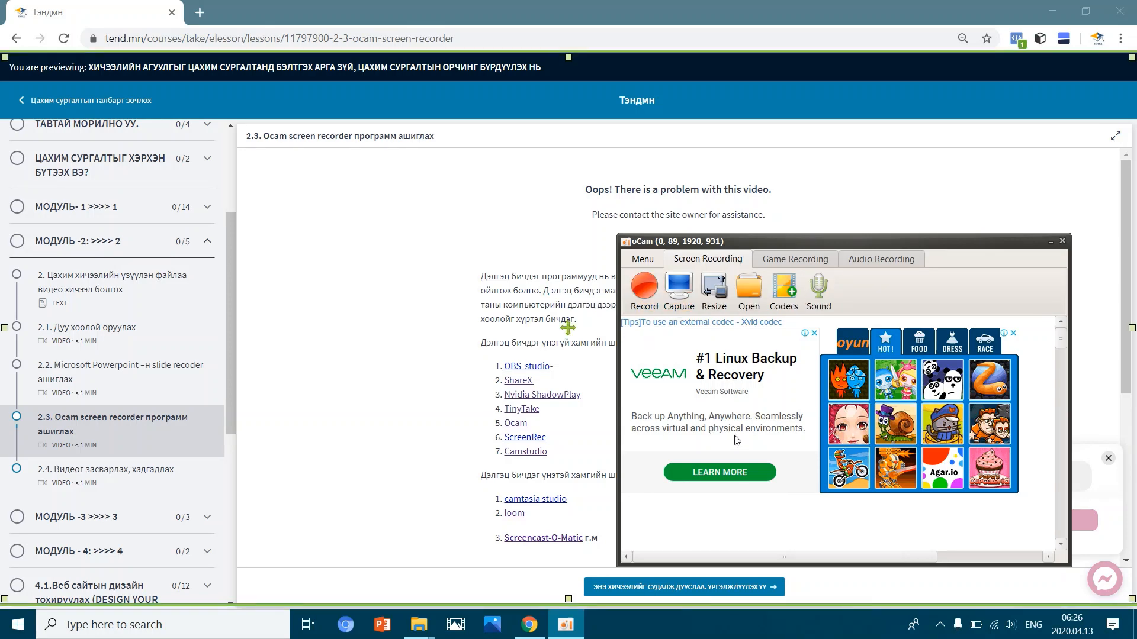
Open the oCam recordings folder, rename the newest MP4 recording to OCAM ZAAVAR and close the folder
click(744, 290)
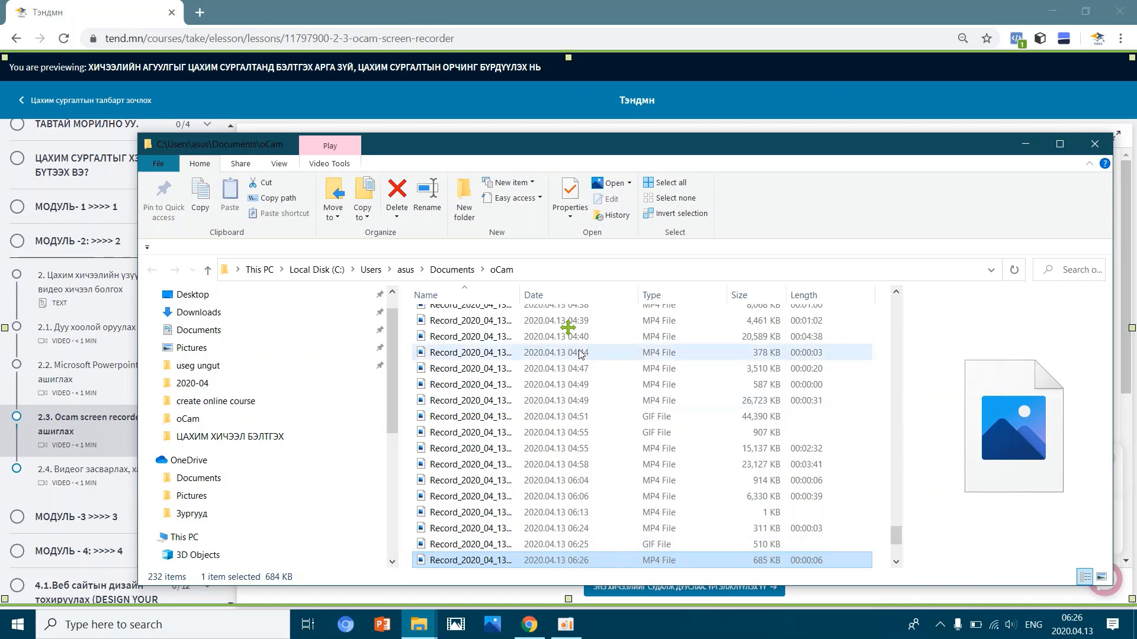
scroll(604, 513, down, 1)
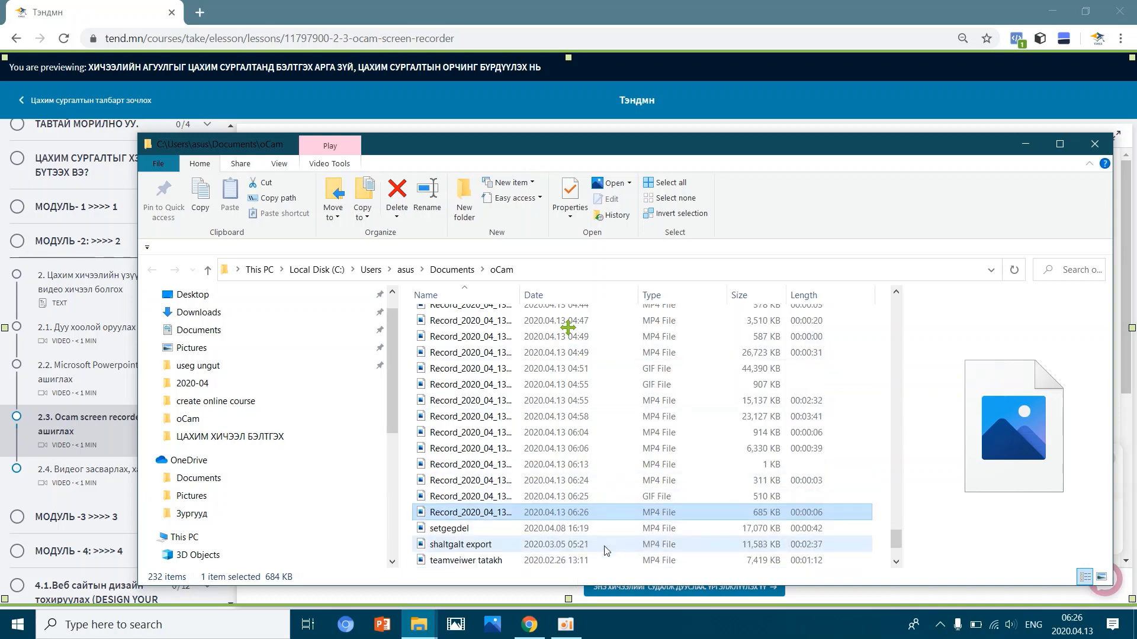
right_click(526, 514)
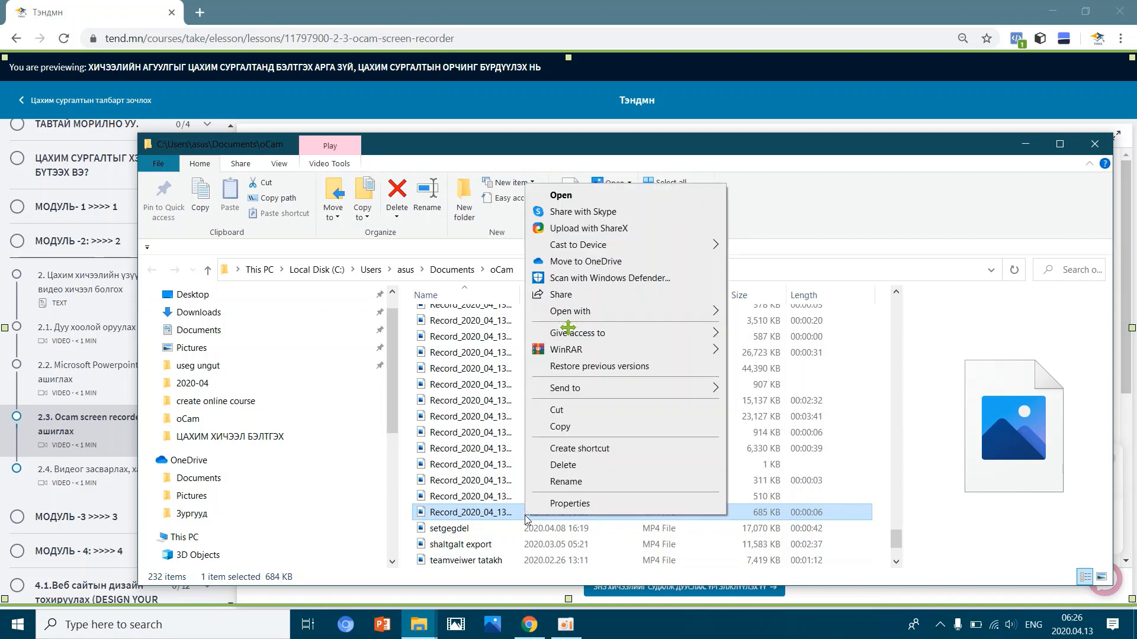
right_click(490, 514)
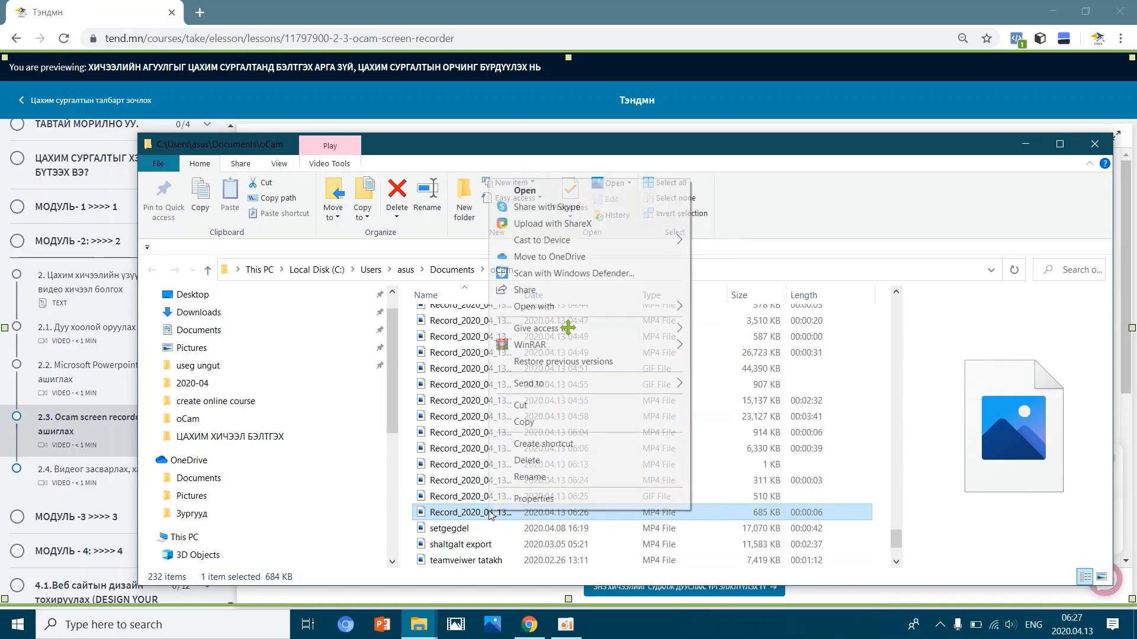
click(521, 478)
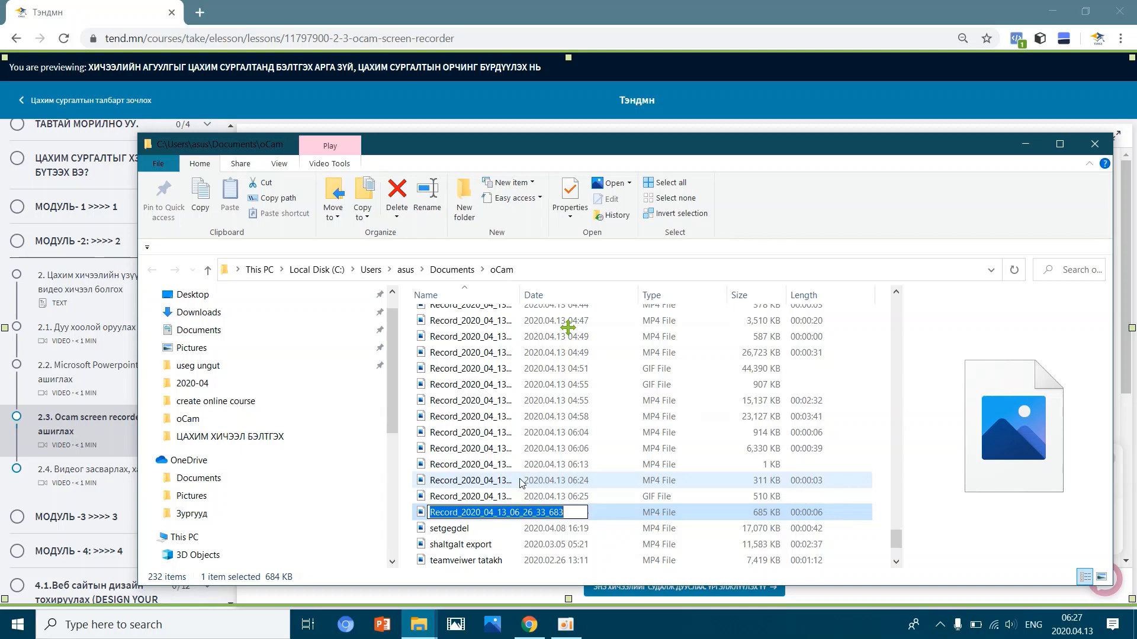
text(OACM)
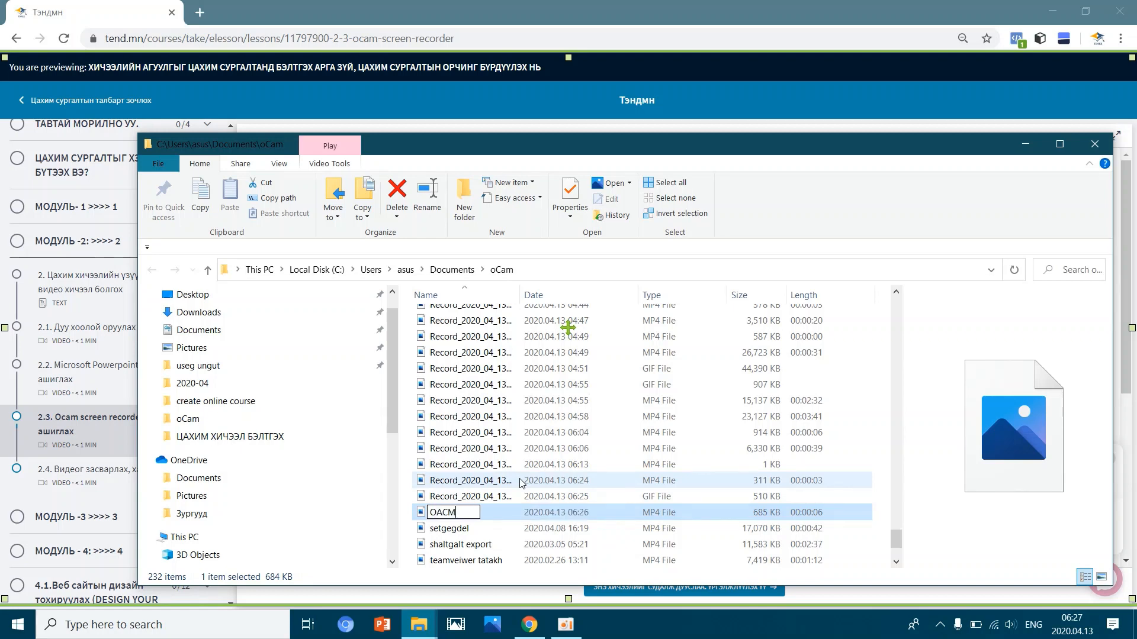
key(BackSpace)
key(BackSpace)
key(BackSpace)
text(CAM ZAAVAR)
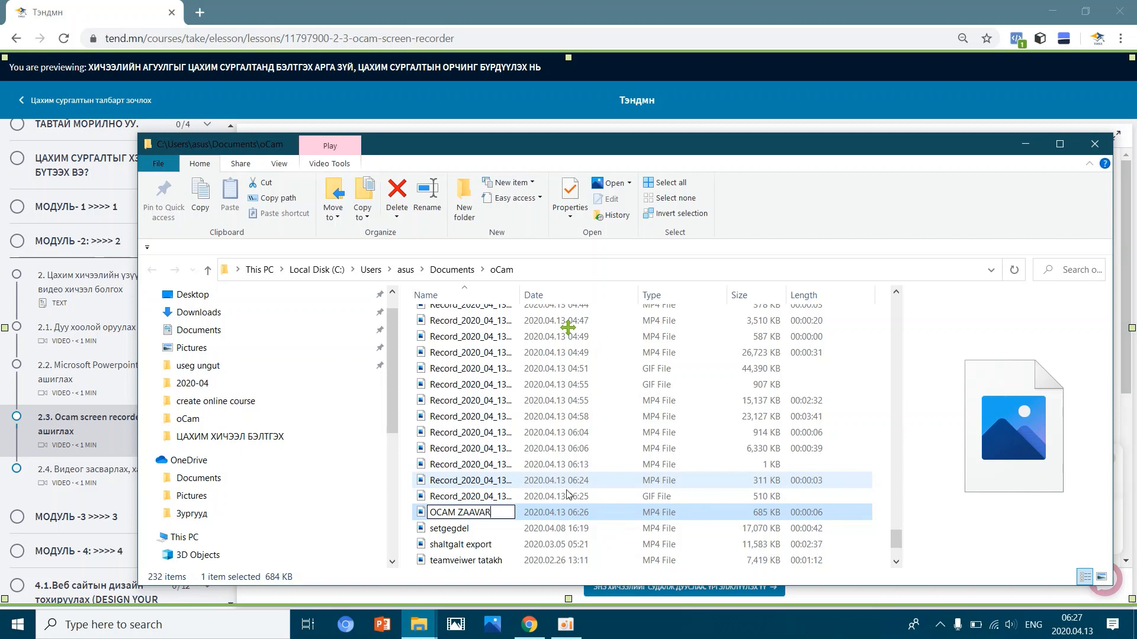
click(673, 511)
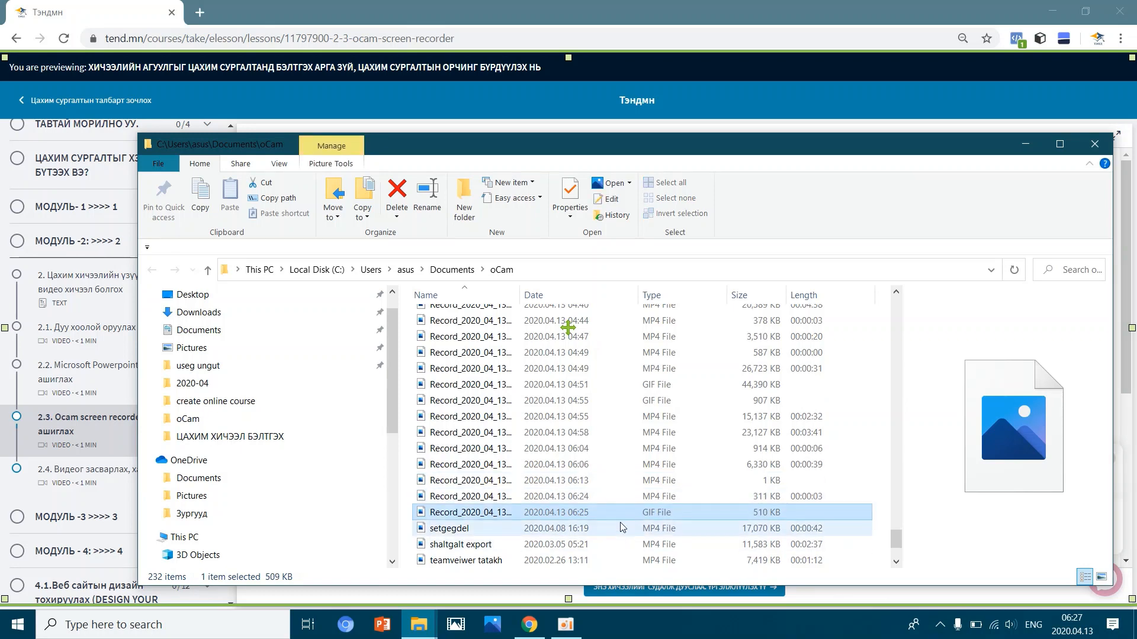
click(1094, 144)
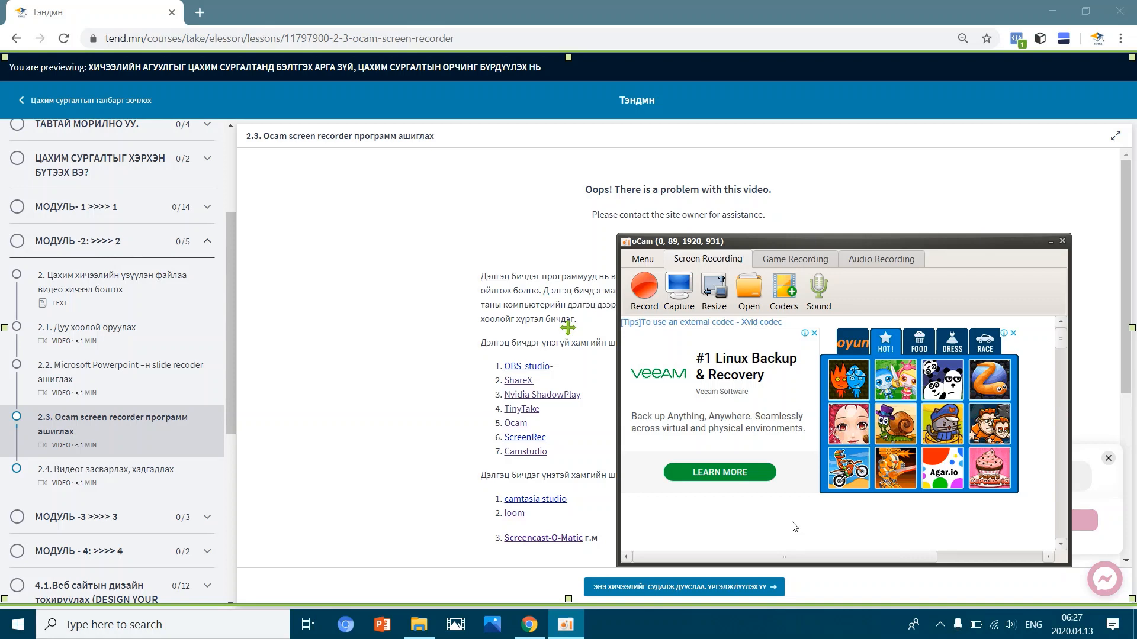
click(643, 260)
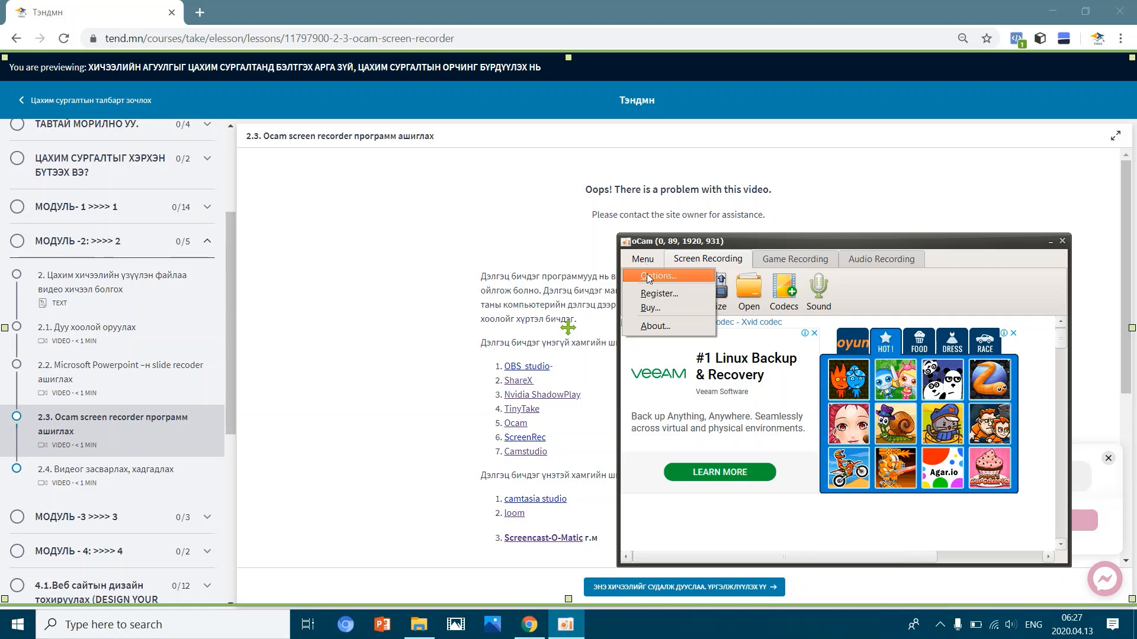
click(940, 627)
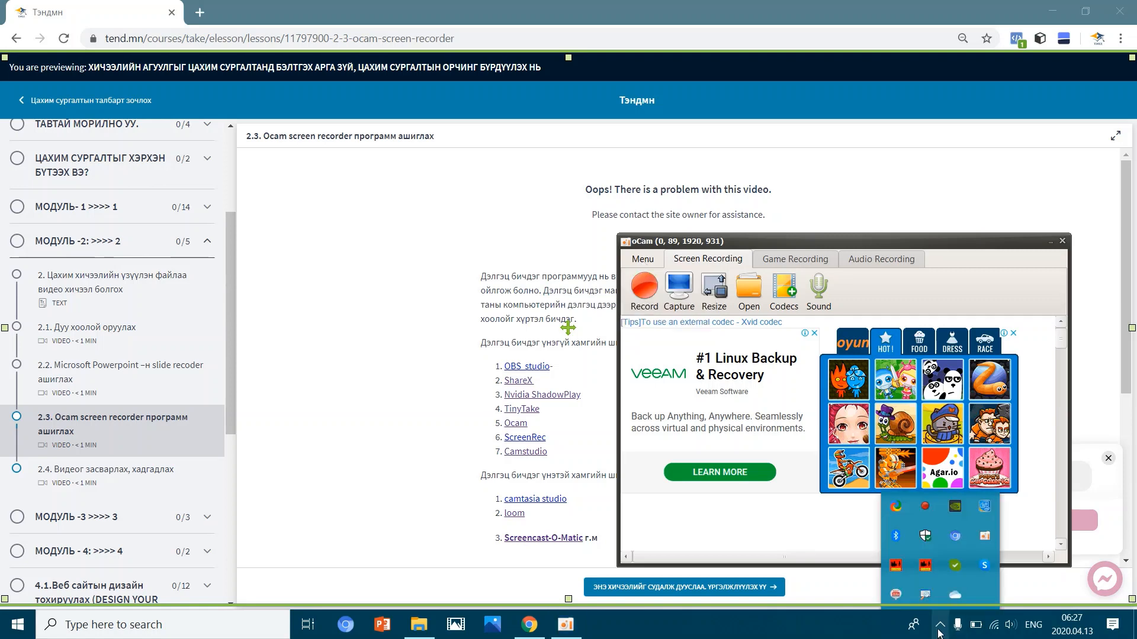
click(842, 592)
click(565, 625)
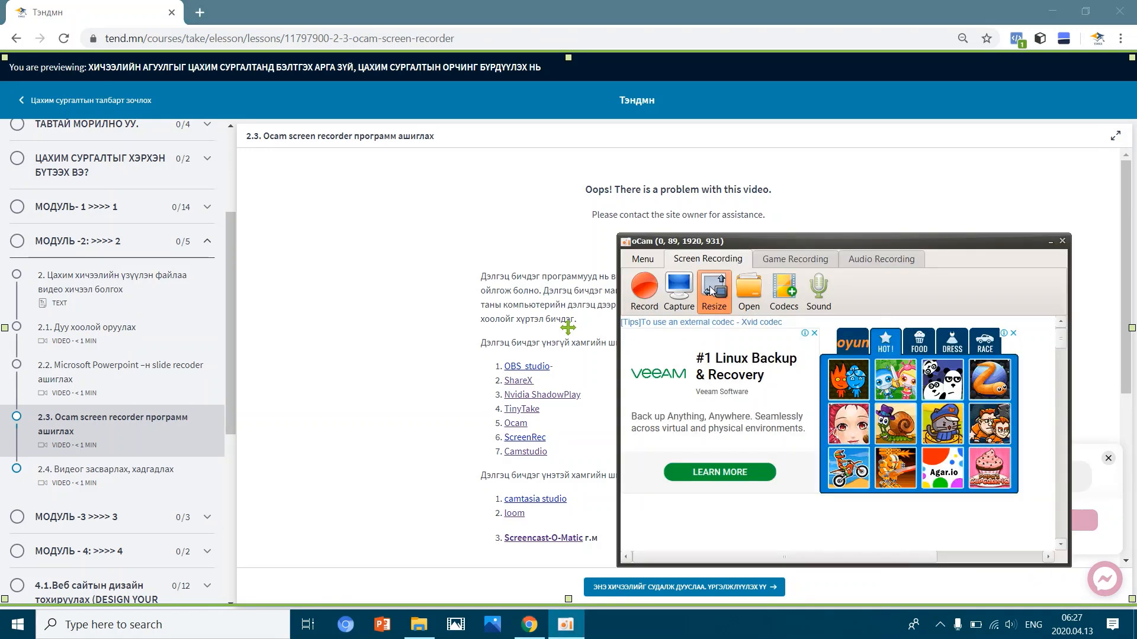
Open the recorder's options and review the Record settings, including the video resize resolutions, and the microphone input source
click(645, 258)
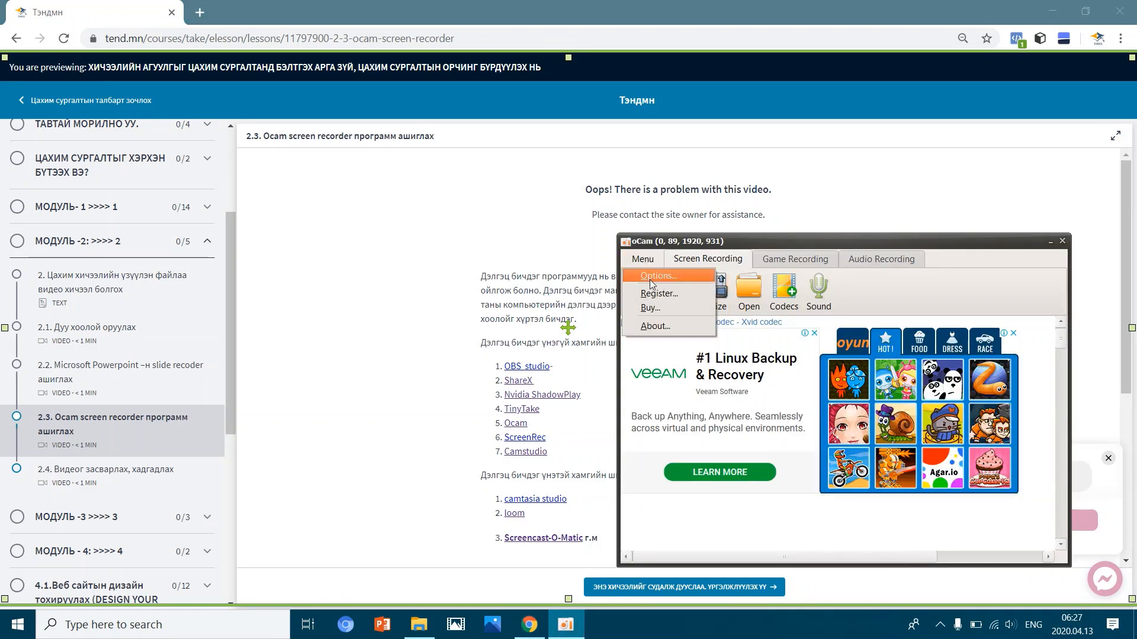
click(650, 278)
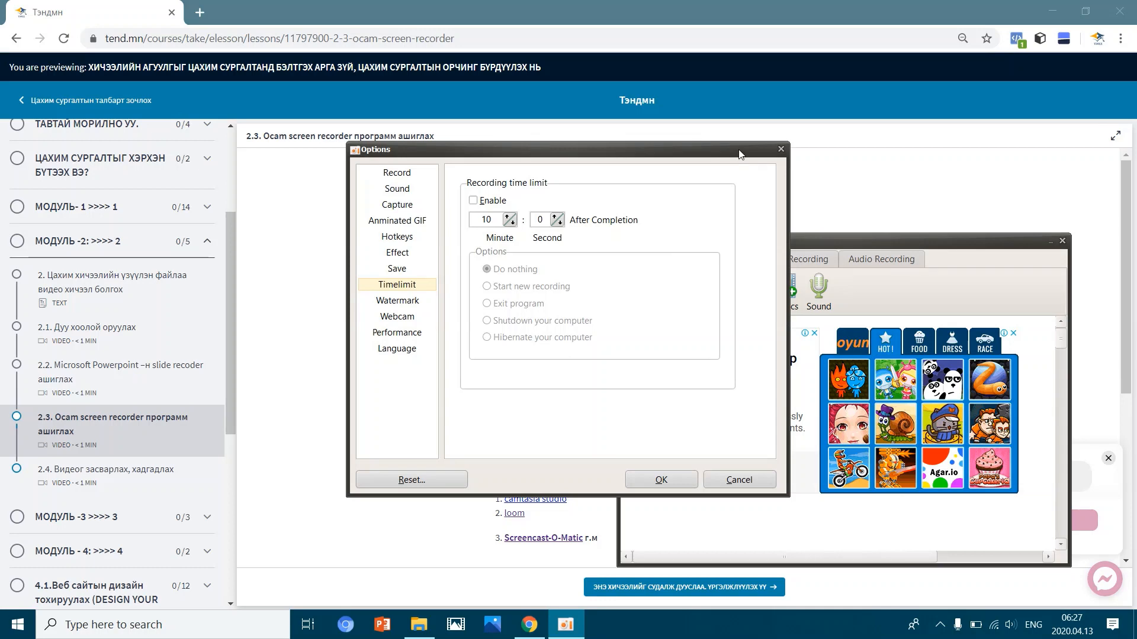
drag(739, 154, 782, 254)
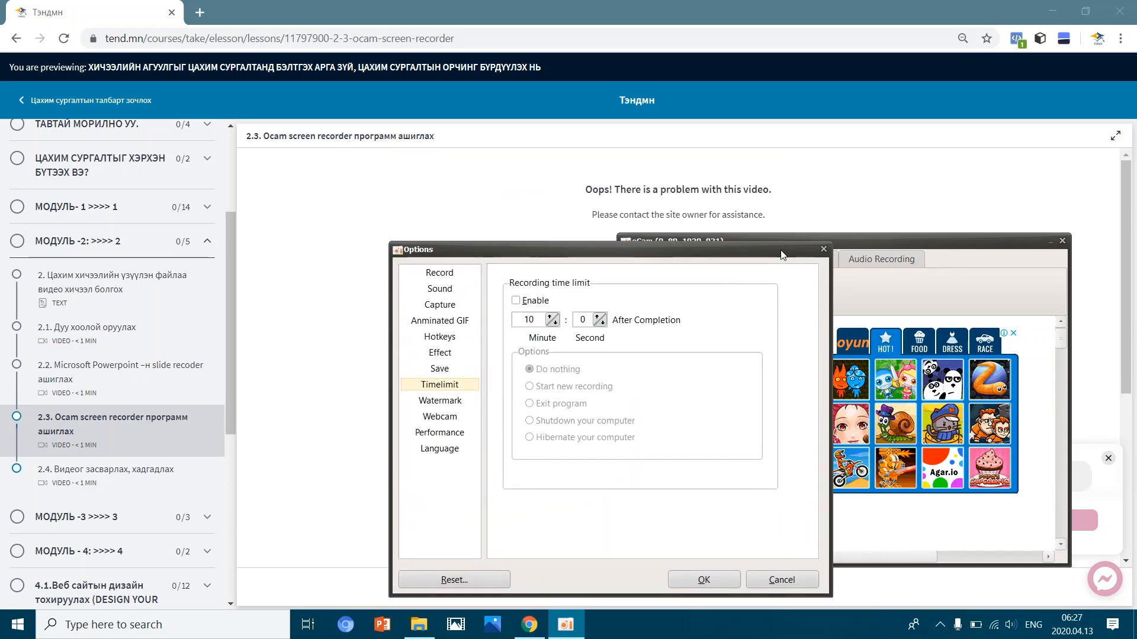
click(453, 274)
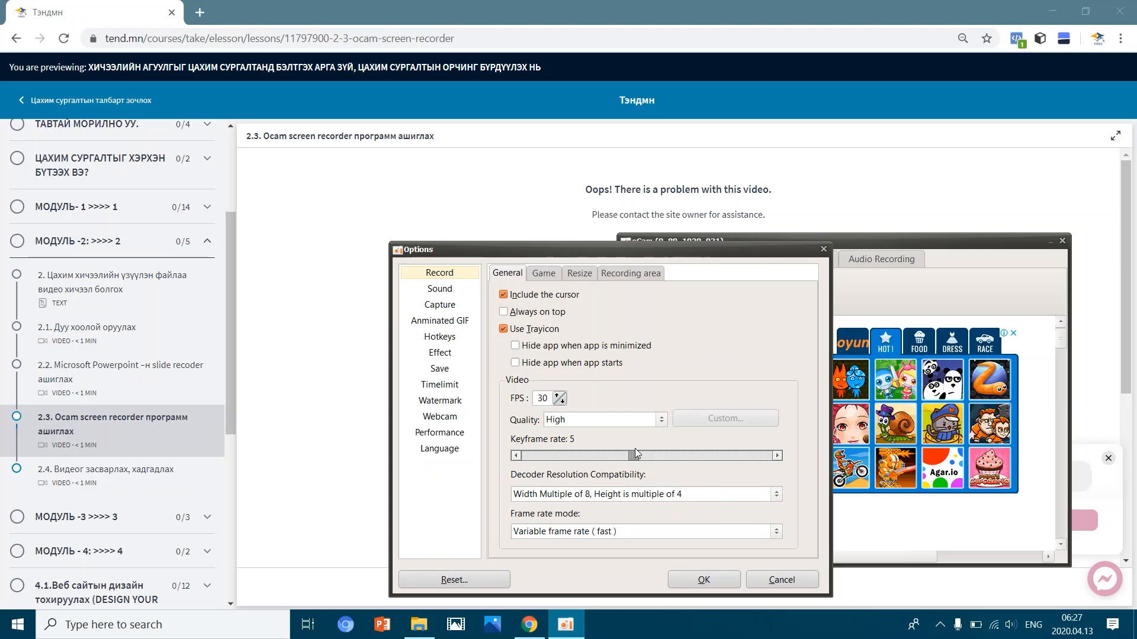
click(550, 275)
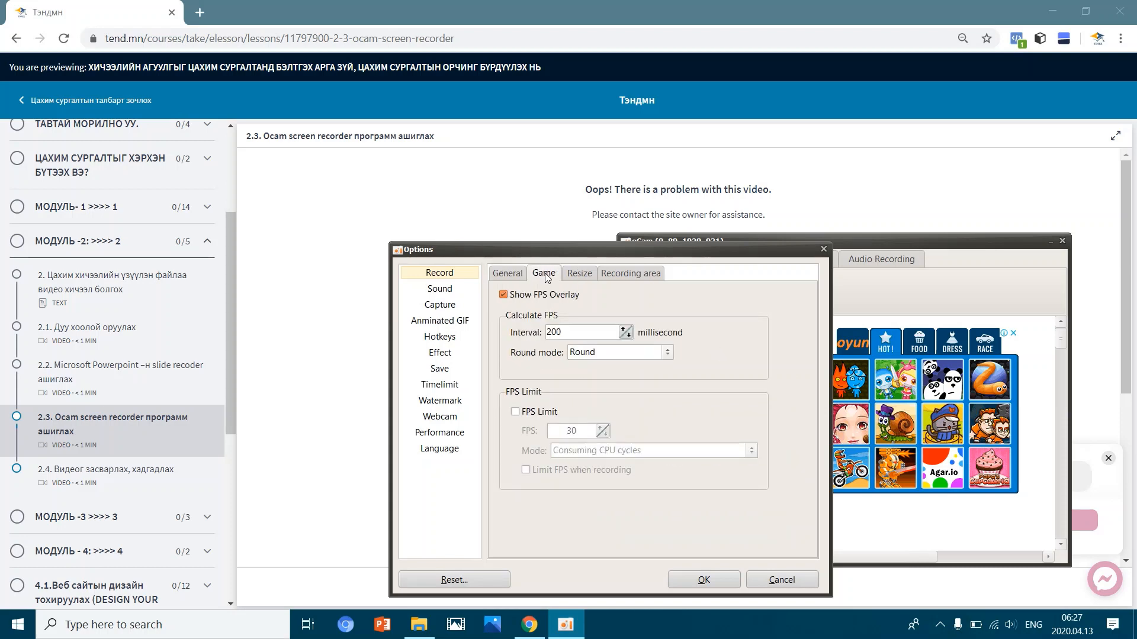
click(578, 274)
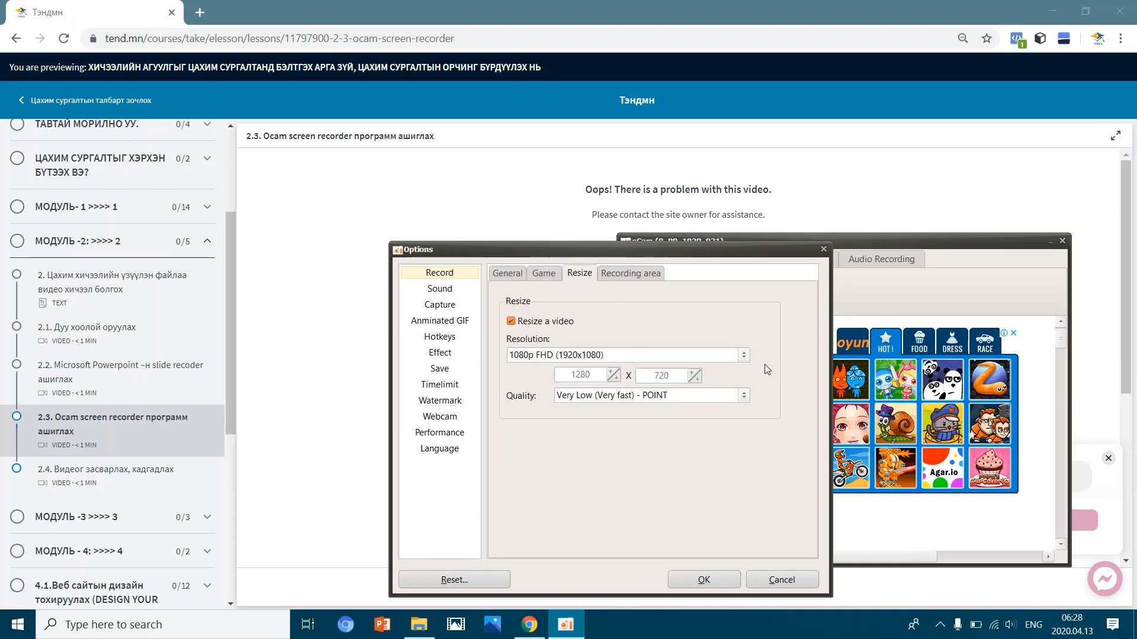
click(747, 357)
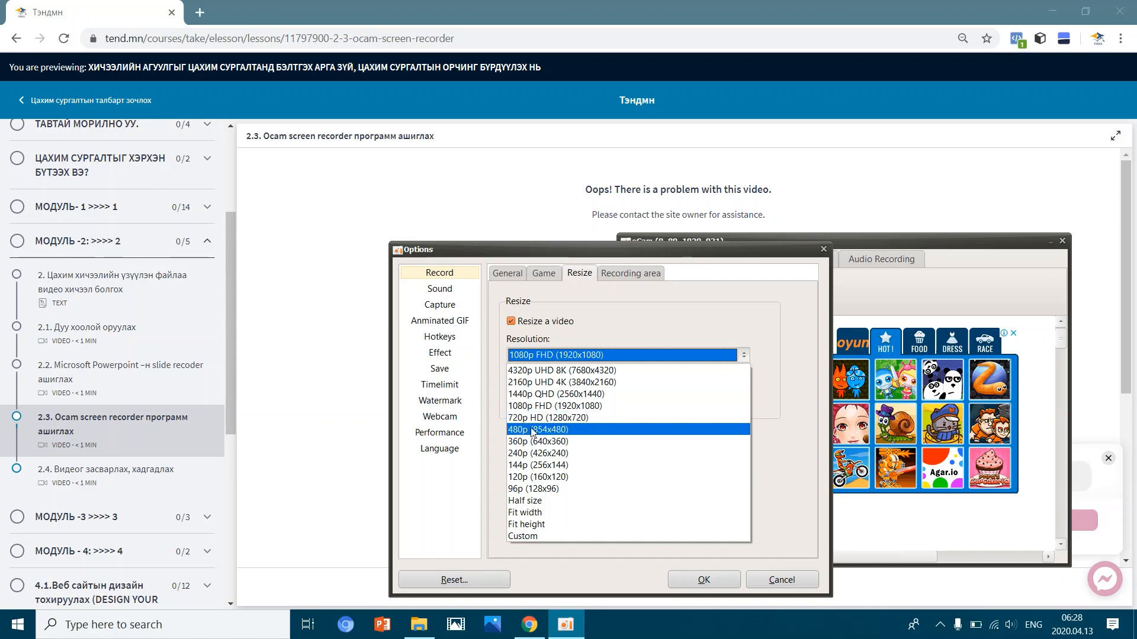
click(690, 314)
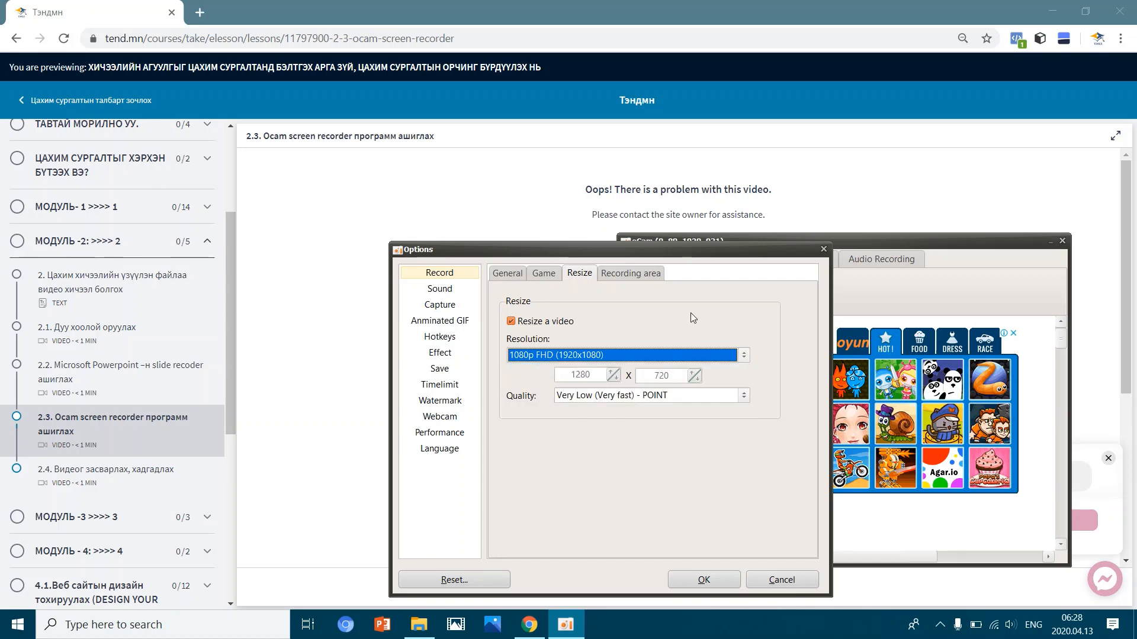
click(645, 277)
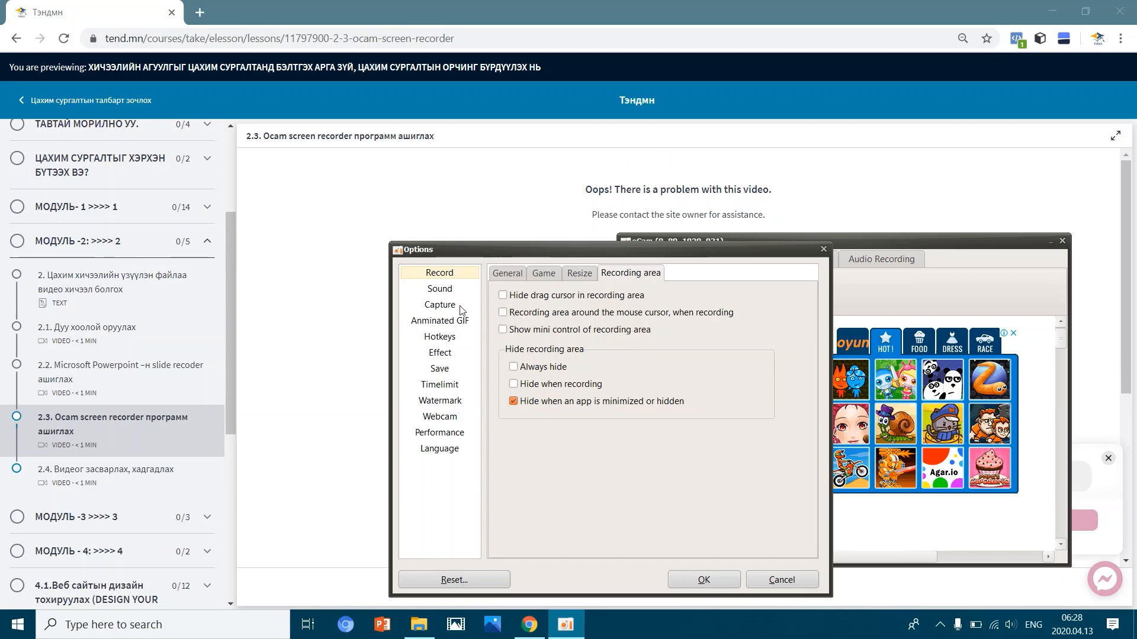
click(440, 291)
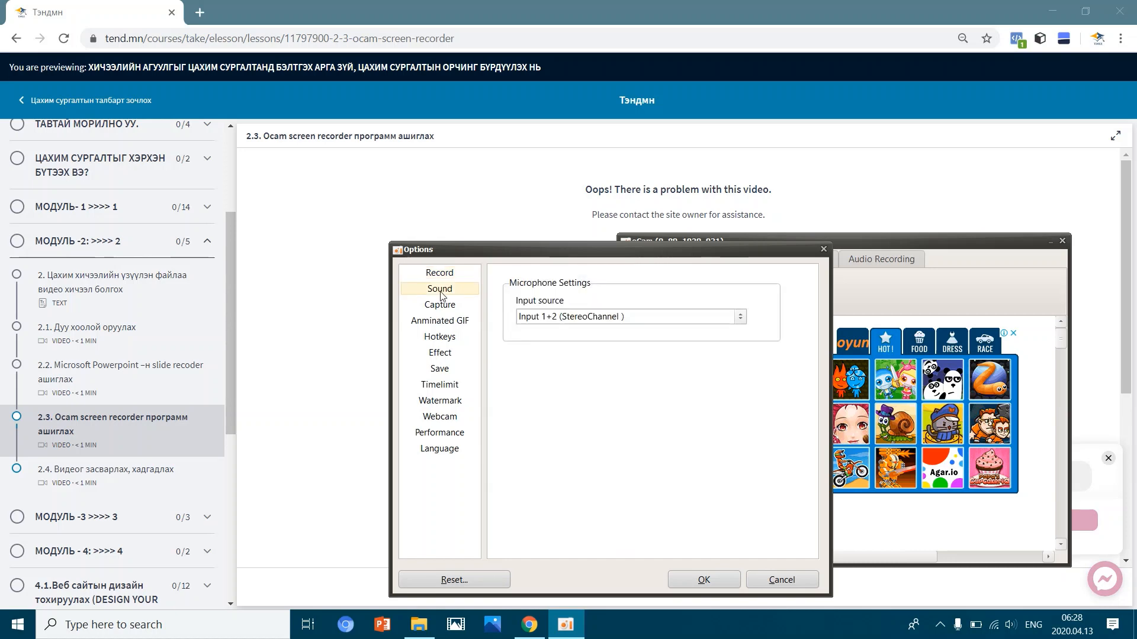
Try JPEG Image File (*.jpg;*.jpeg) as the capture image file format and adjust its JPEG quality
click(446, 307)
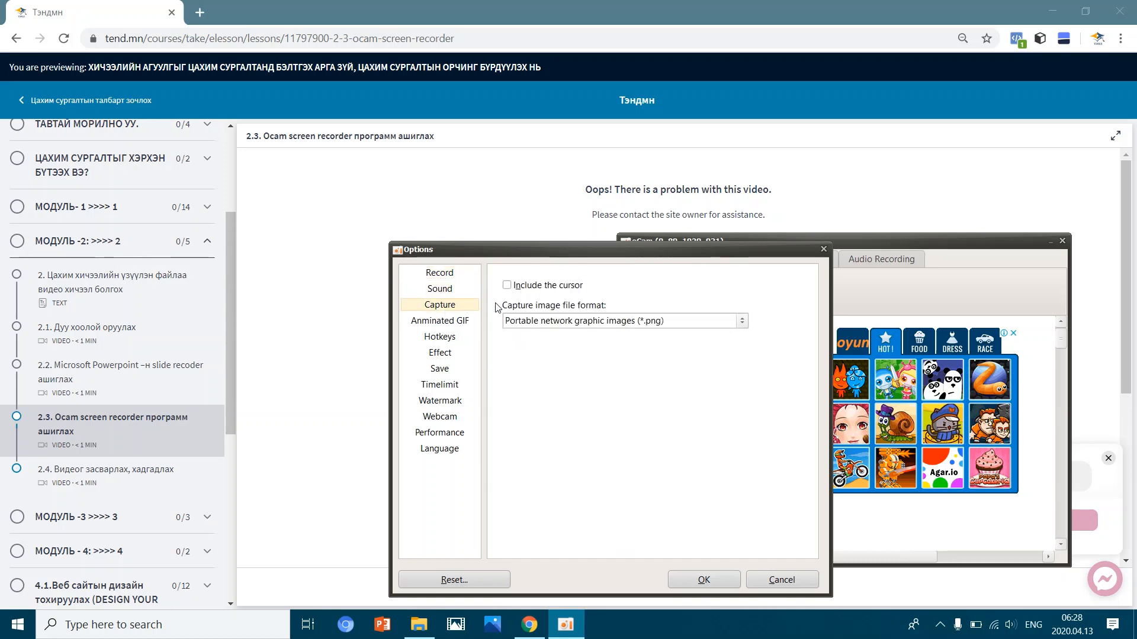
drag(797, 250, 623, 271)
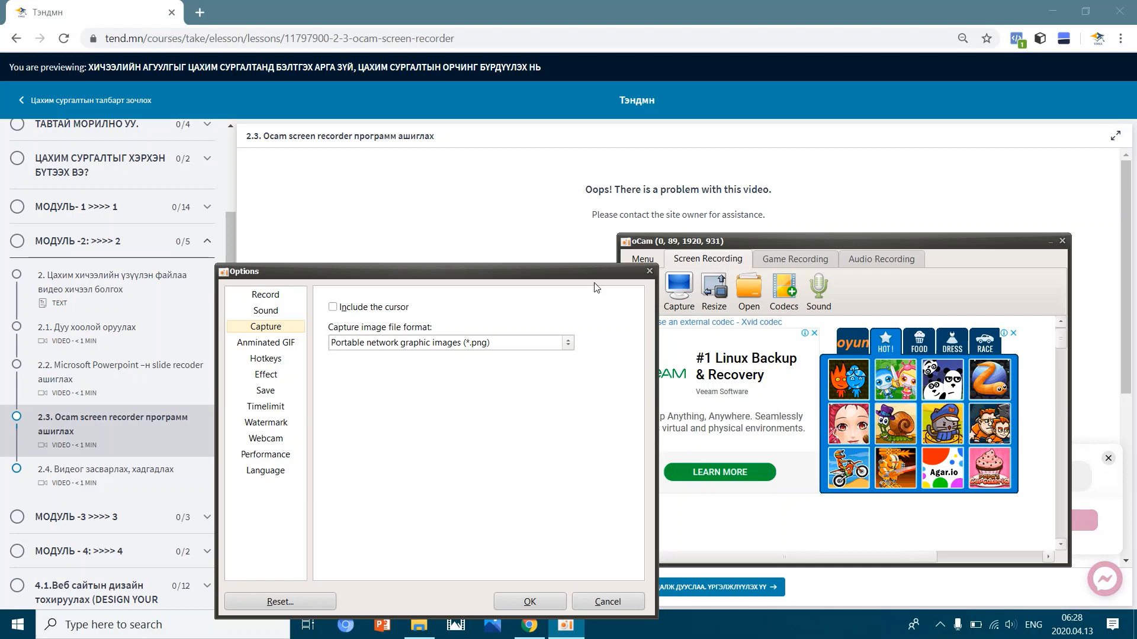
drag(595, 267, 603, 194)
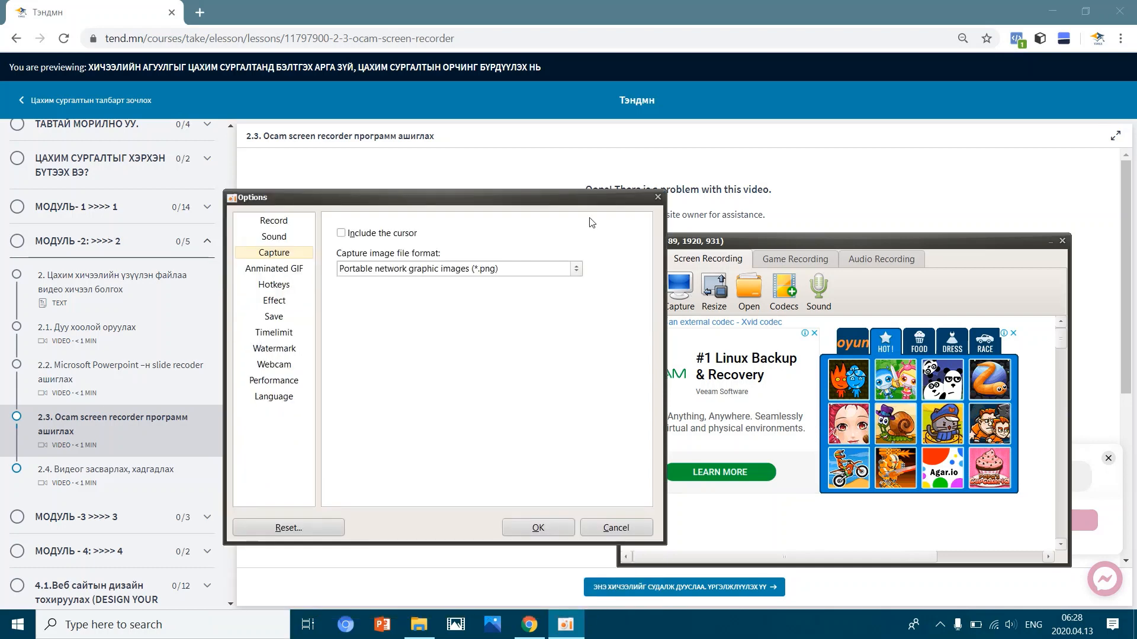
click(577, 272)
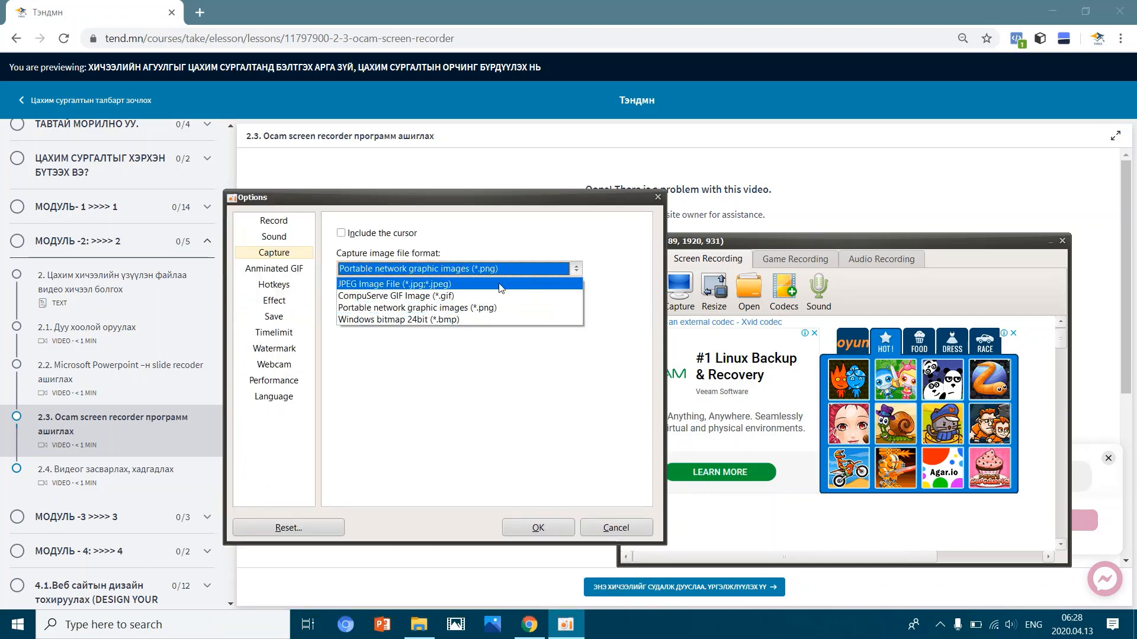
click(366, 285)
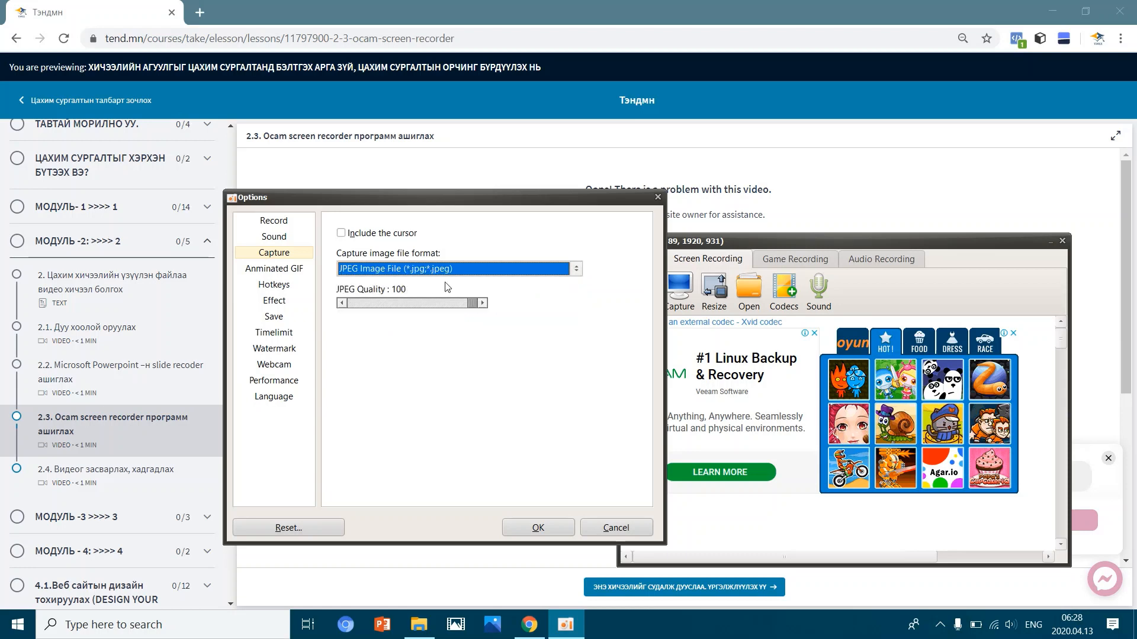
click(405, 303)
drag(472, 306, 498, 314)
Set the capture image file format to Portable network graphic images (*.png) and apply the options
click(576, 269)
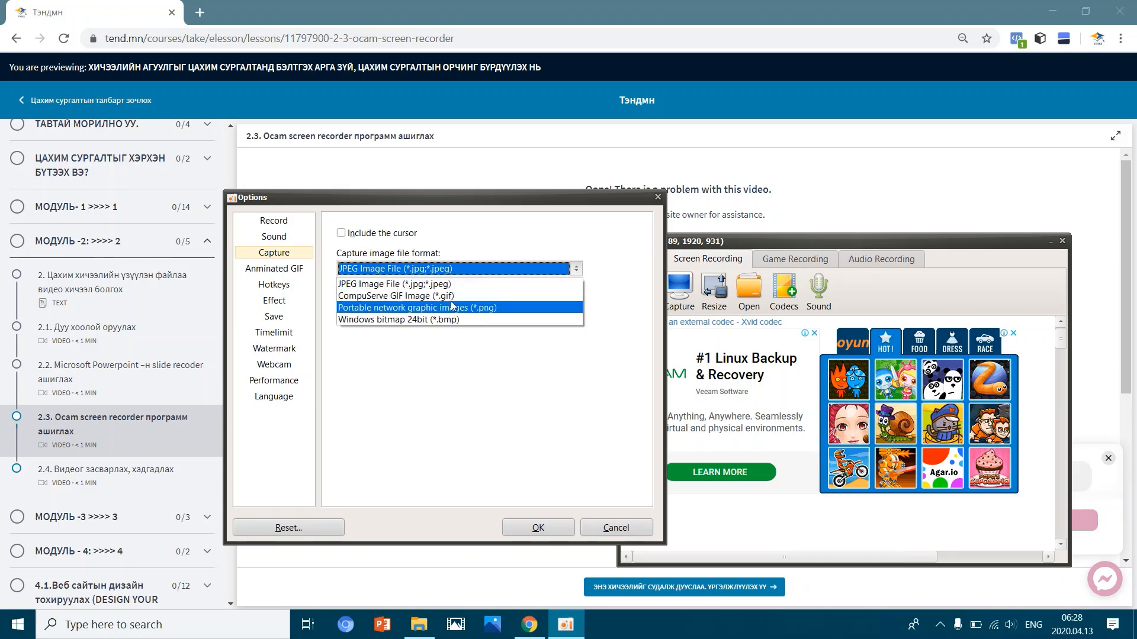
click(406, 308)
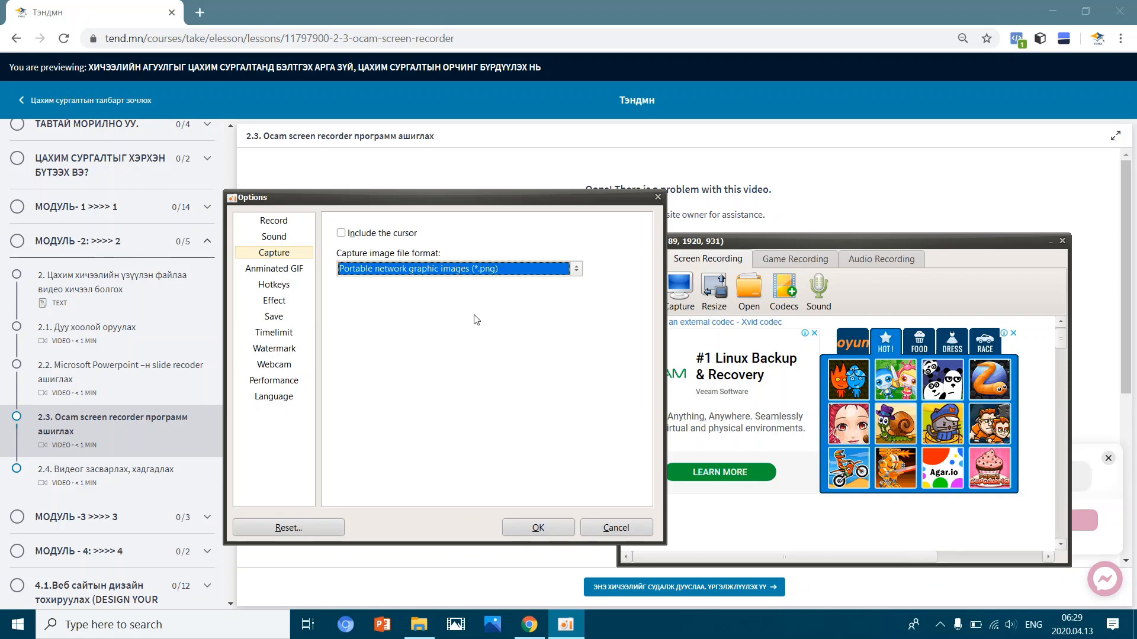
click(528, 525)
Reopen the options and review the animated GIF settings and the available resize resolutions
click(644, 261)
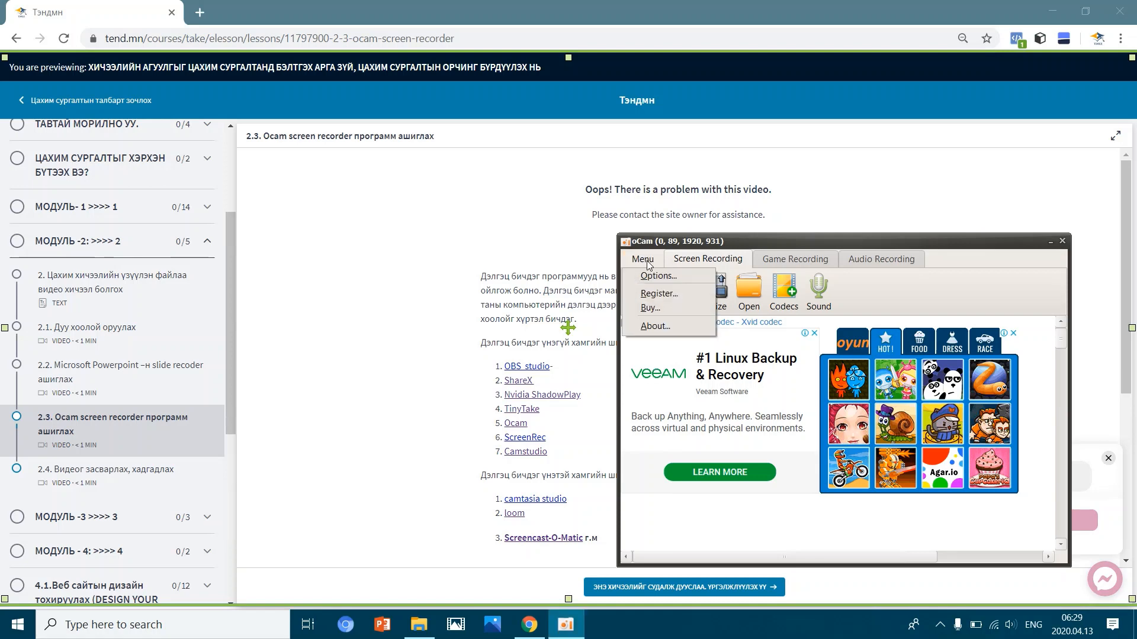
click(657, 276)
click(286, 270)
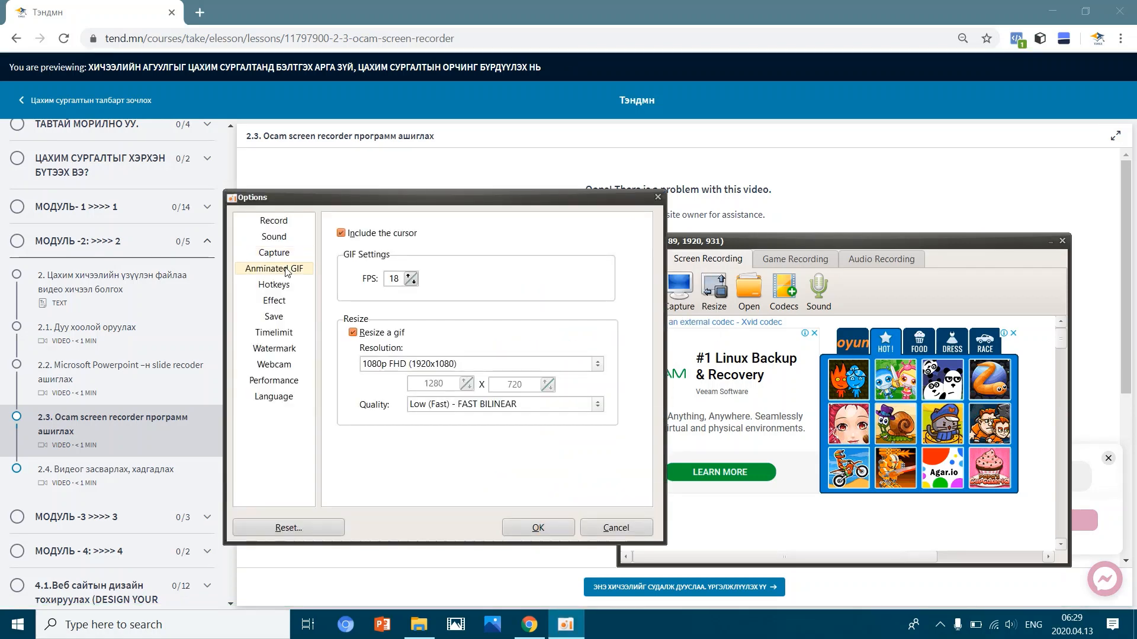
click(441, 367)
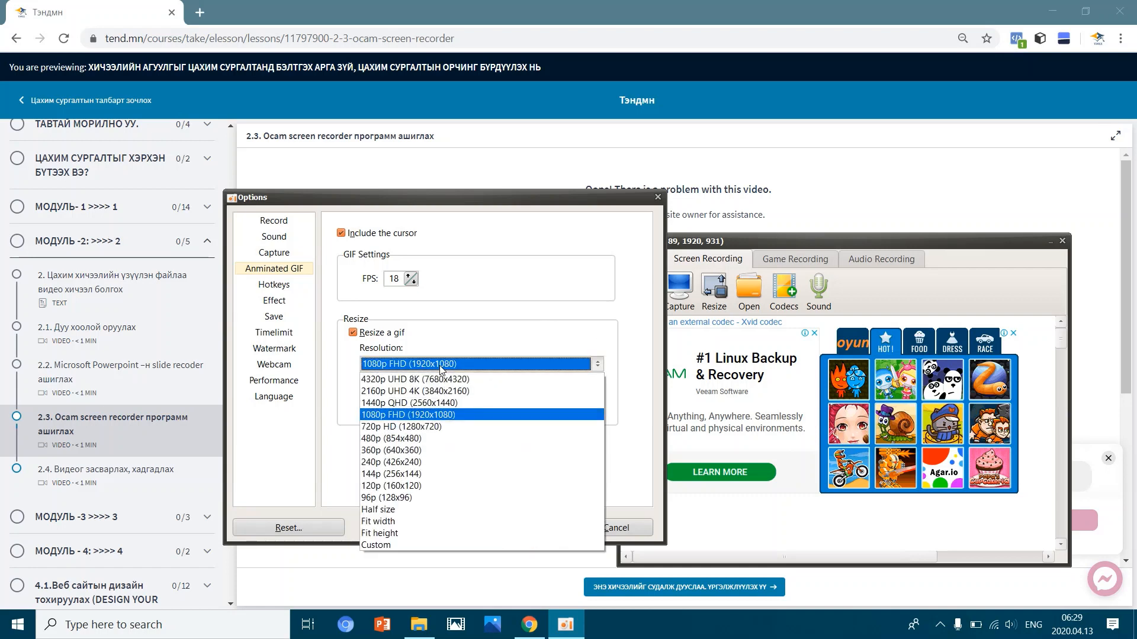
click(441, 368)
Review the hotkey settings, including the capture hotkey and the Show/Hide Recording area option
click(274, 285)
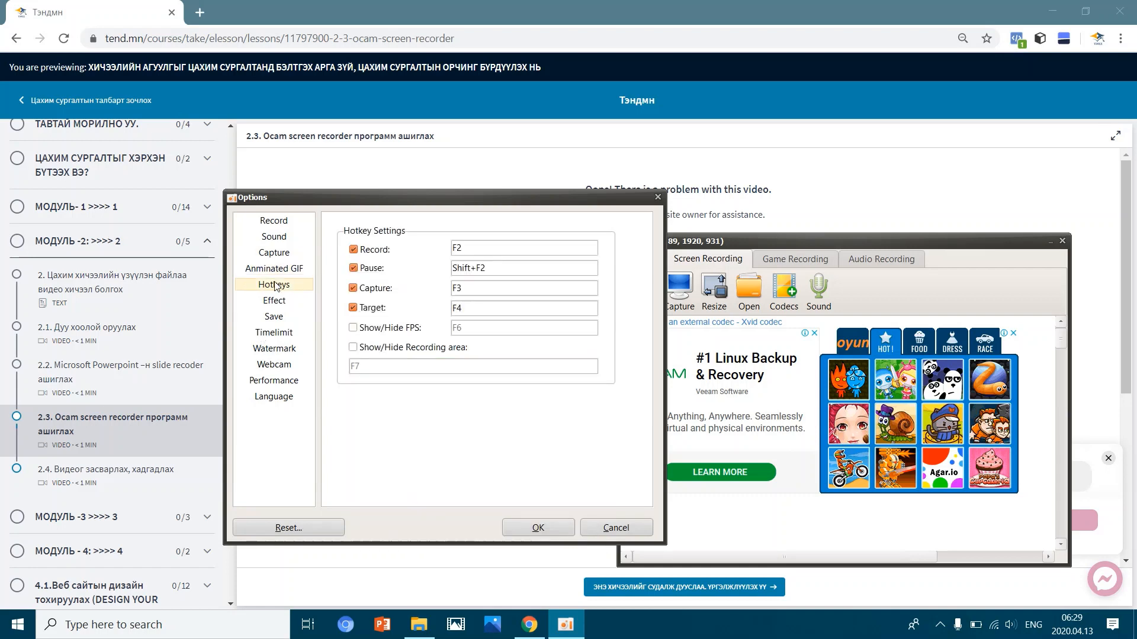
click(474, 288)
click(353, 348)
Open the mouse effect options and try the Star (RandomColor) and Star Rotation styles for the left-click effect
click(284, 303)
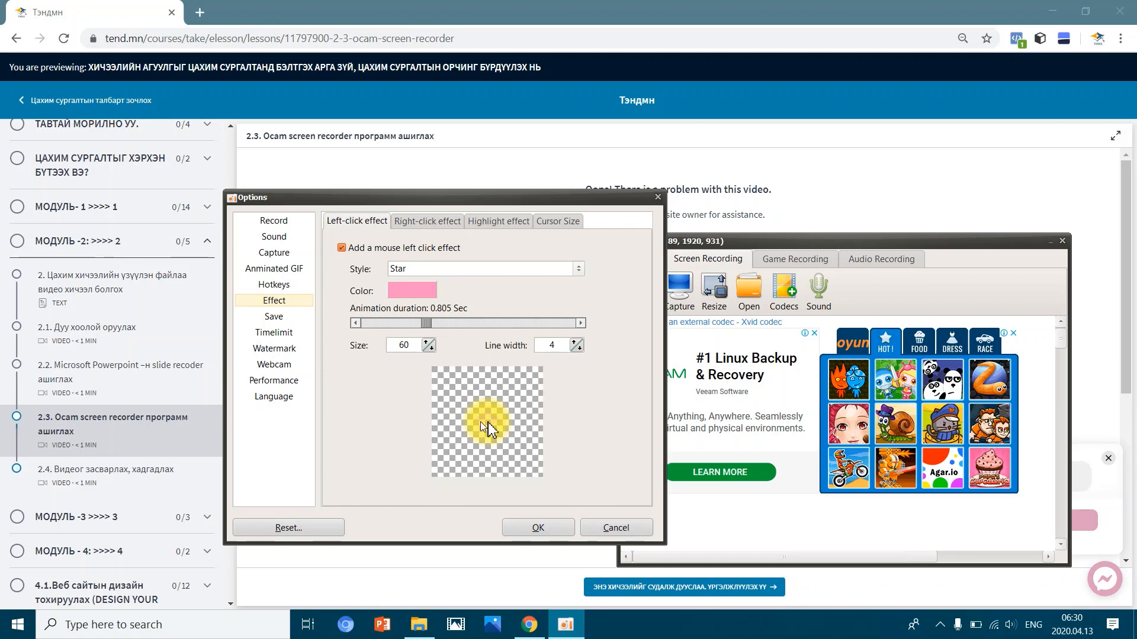
click(581, 268)
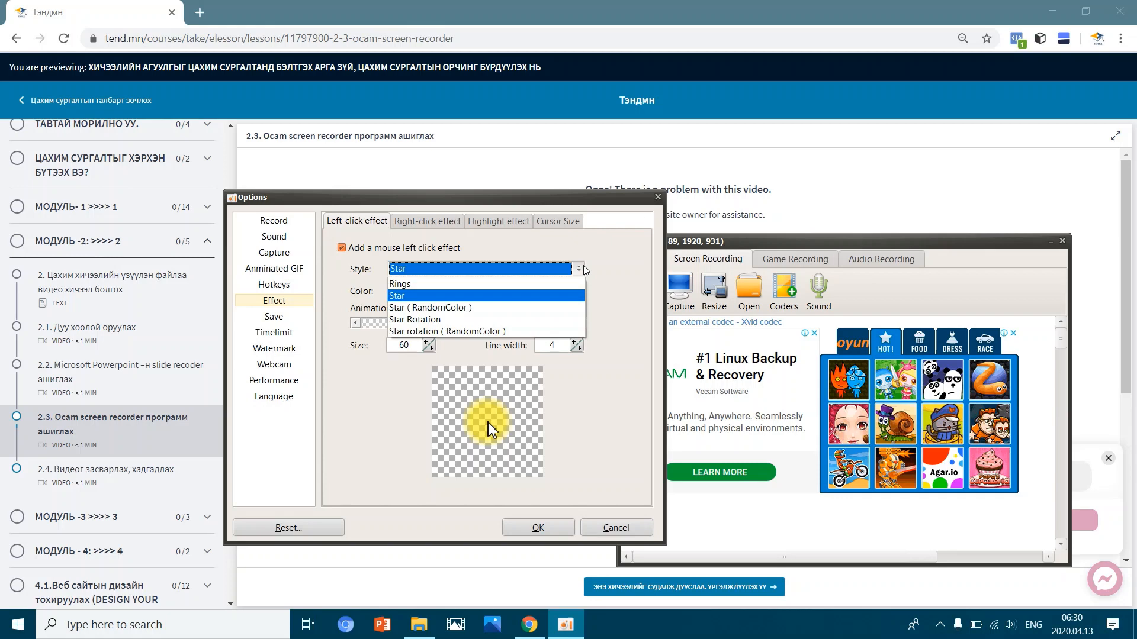
click(443, 313)
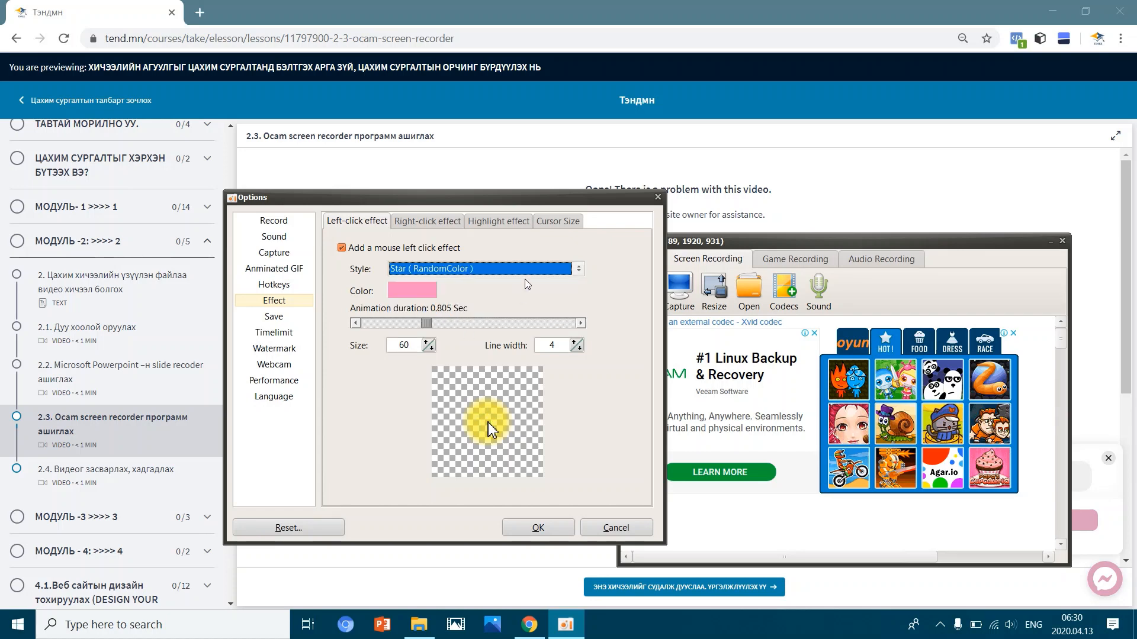
click(578, 271)
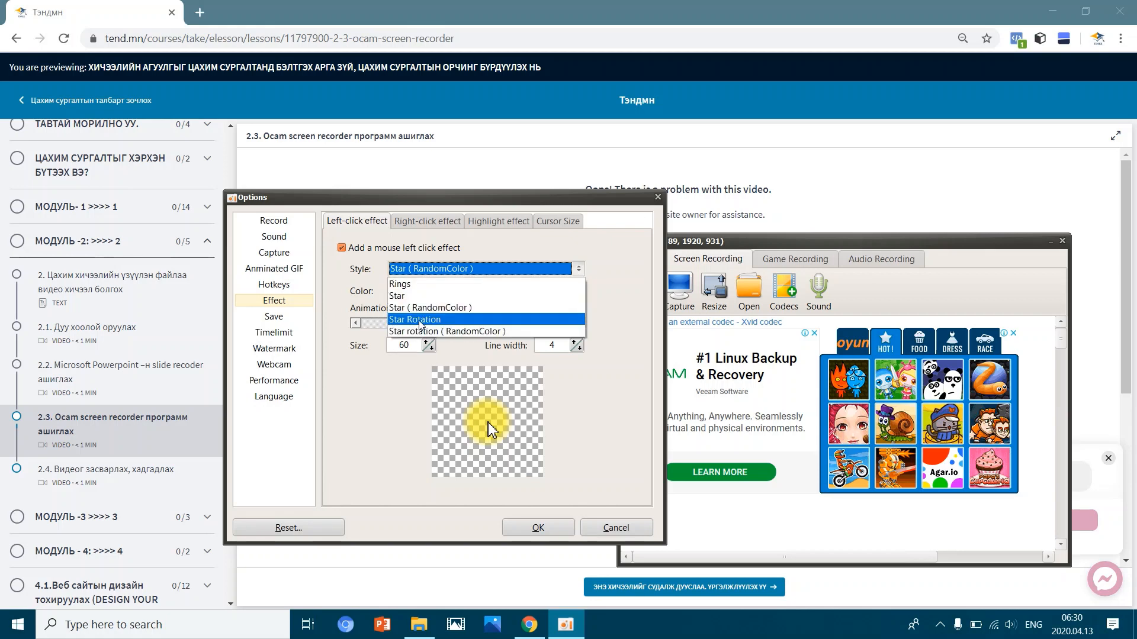
click(433, 320)
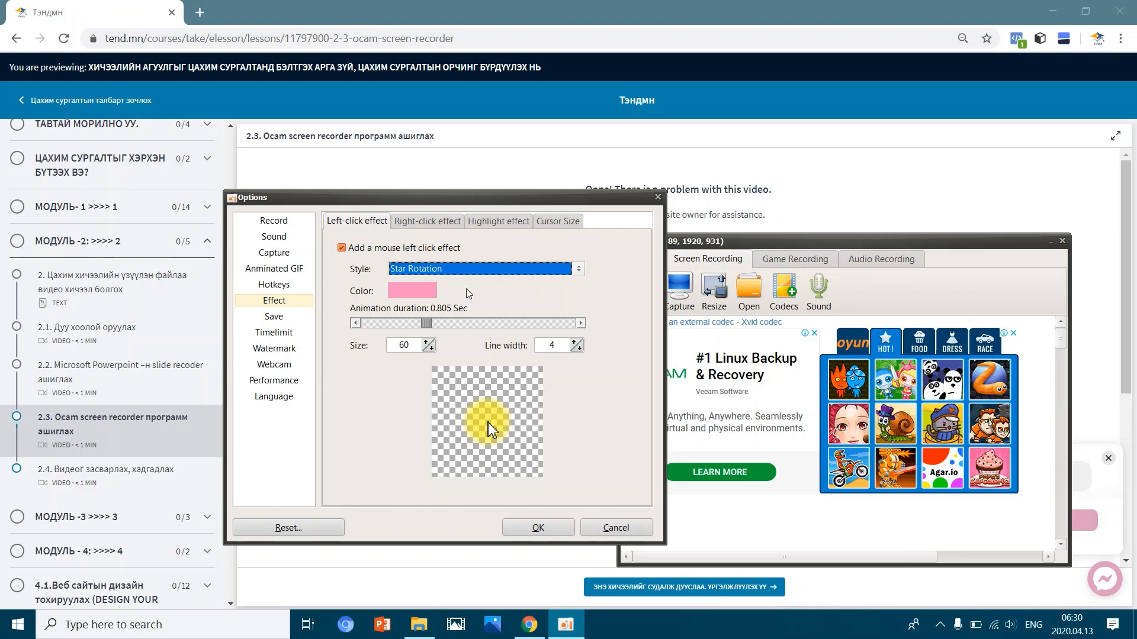
Check the colour choices for the left-click effect, keep the pink colour and set the effect size to 57
click(421, 293)
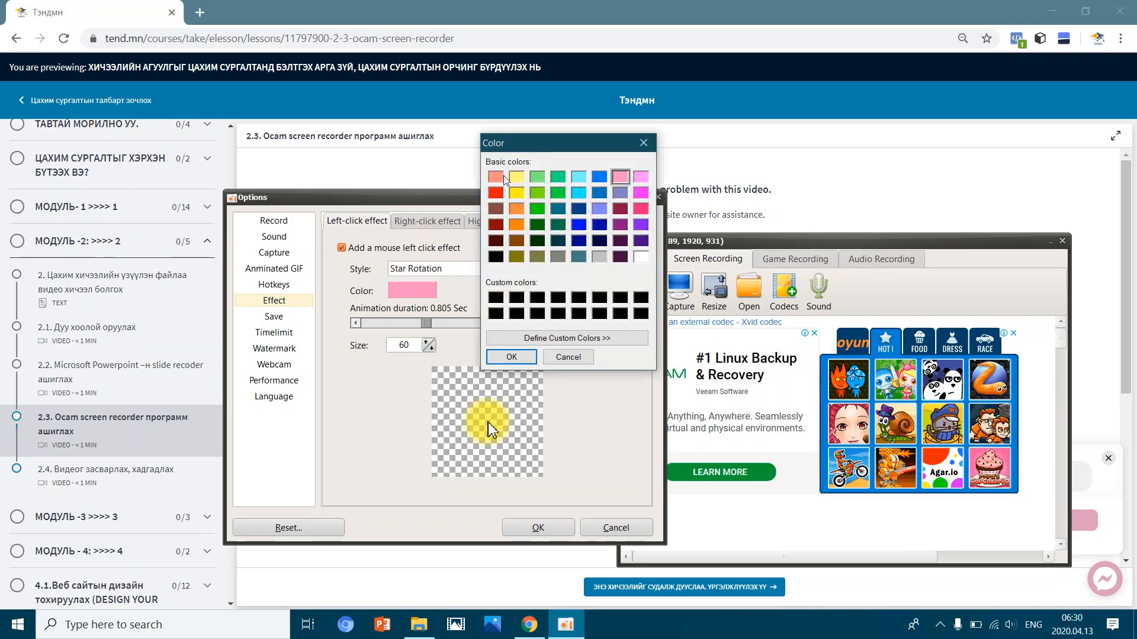
click(519, 358)
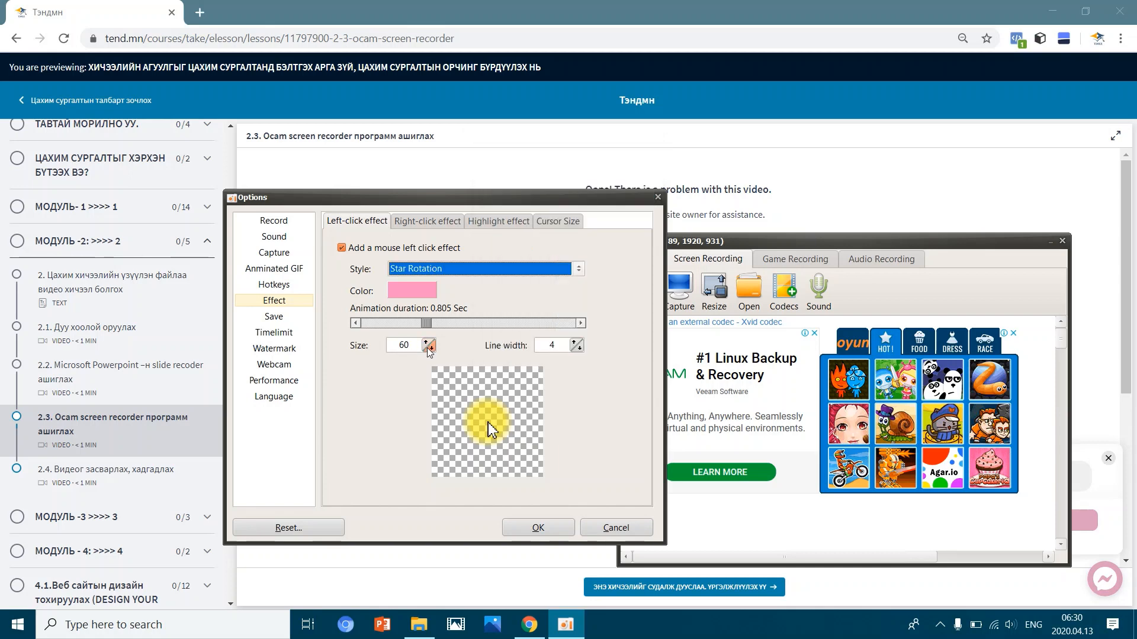
click(429, 349)
click(429, 349)
click(430, 349)
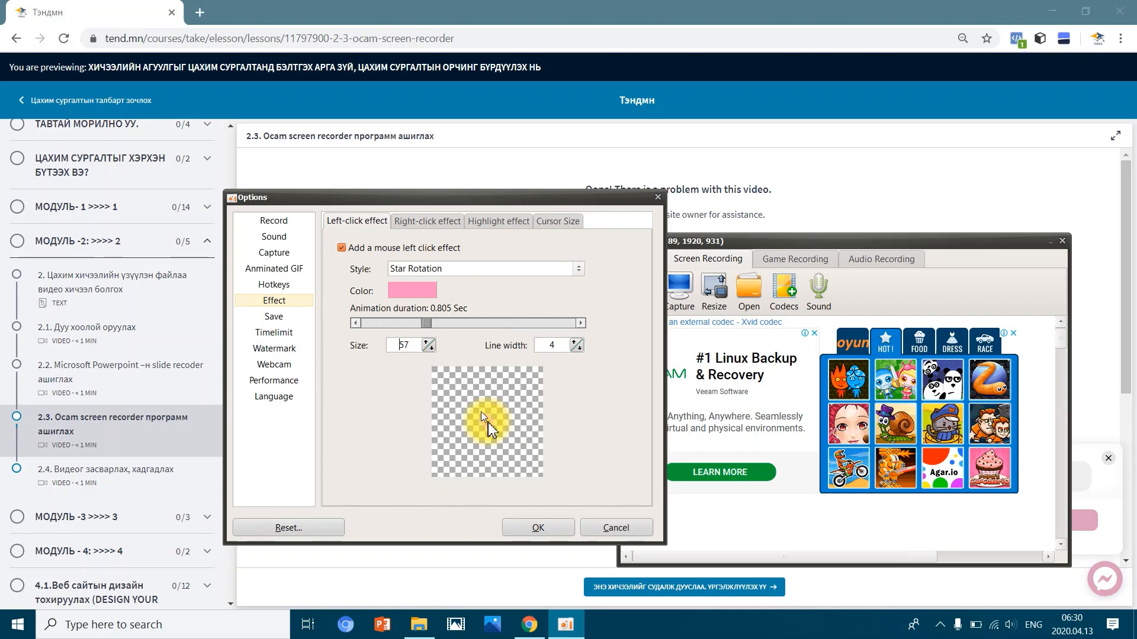
Try increasing and decreasing the line width of the left-click effect
click(575, 341)
click(575, 342)
click(576, 349)
click(576, 349)
click(576, 349)
click(576, 348)
Open the save settings and browse the Documents folders, selecting the oCam folder as the output path
click(267, 318)
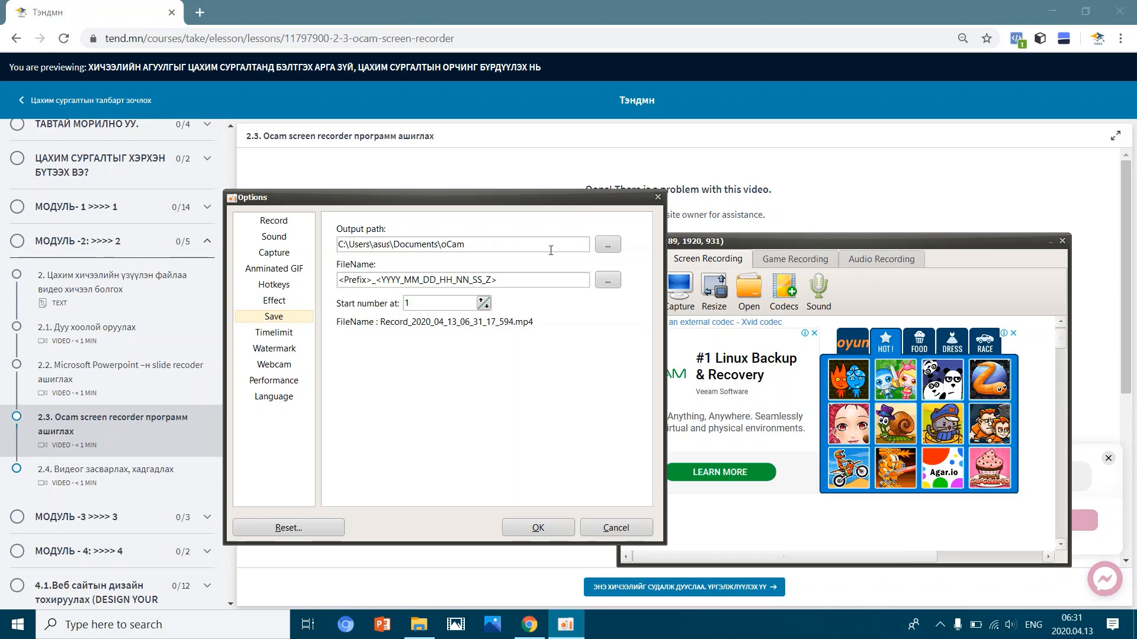
click(607, 244)
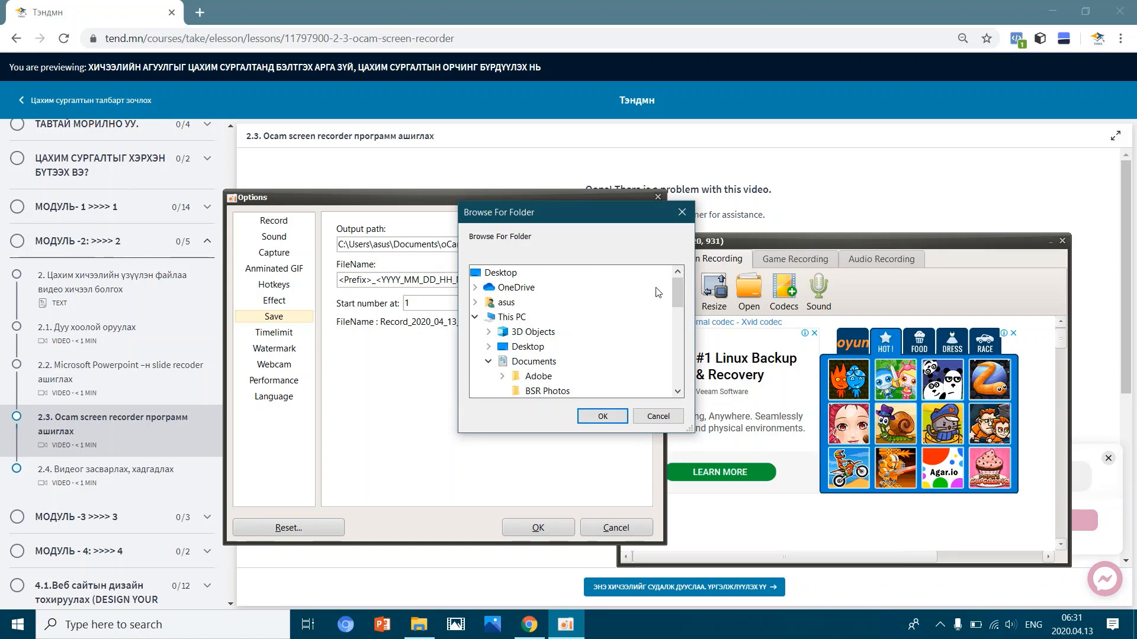
drag(670, 296, 668, 329)
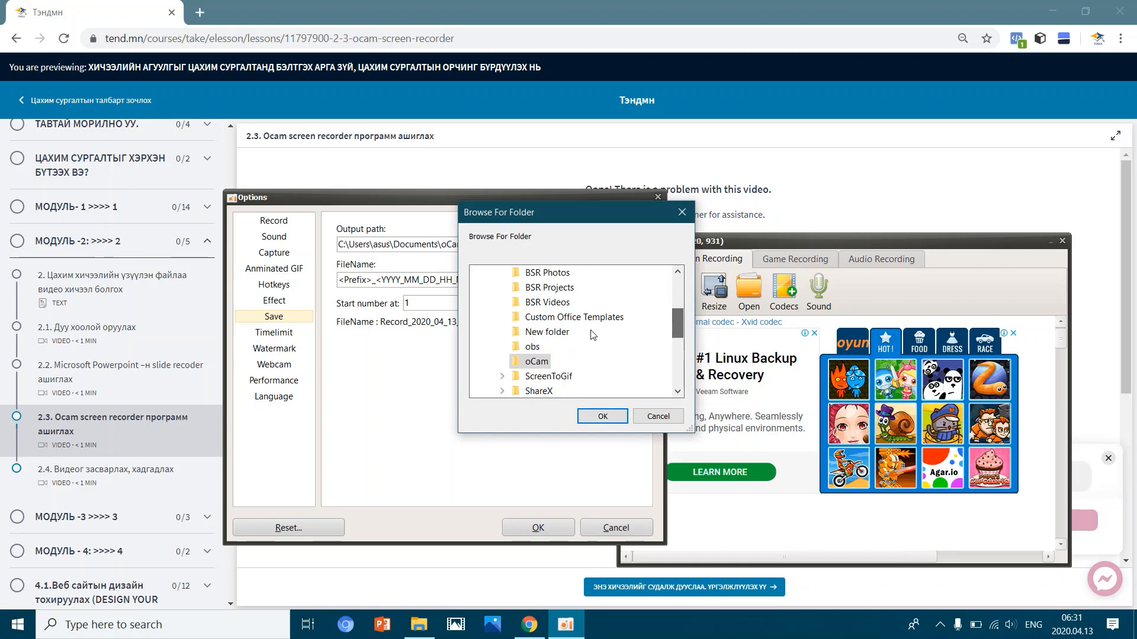
click(554, 333)
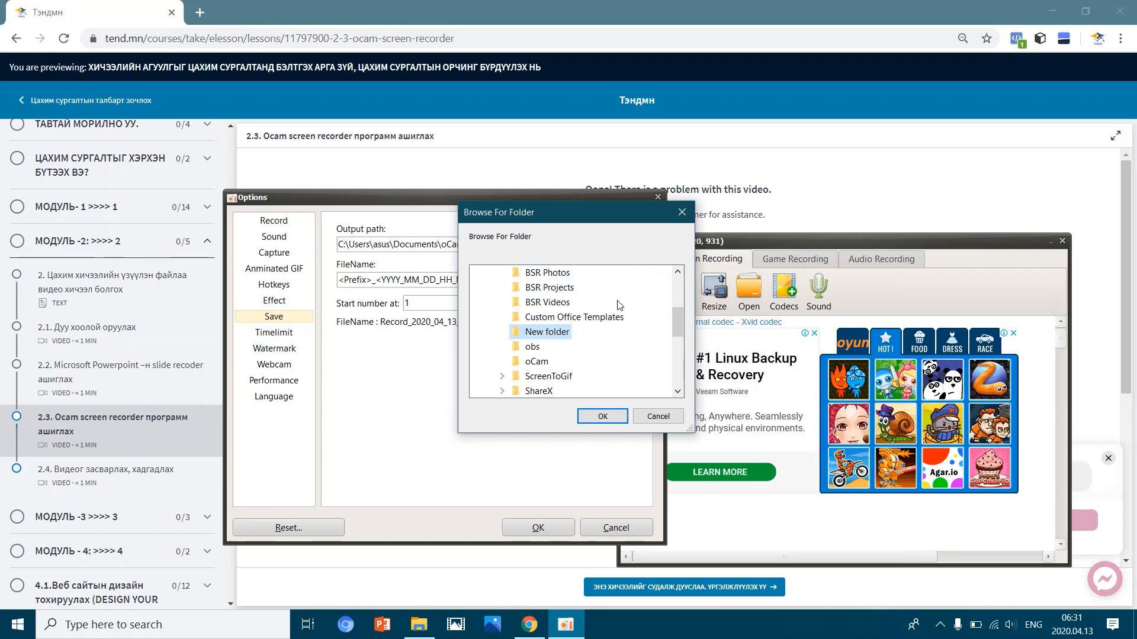
click(537, 362)
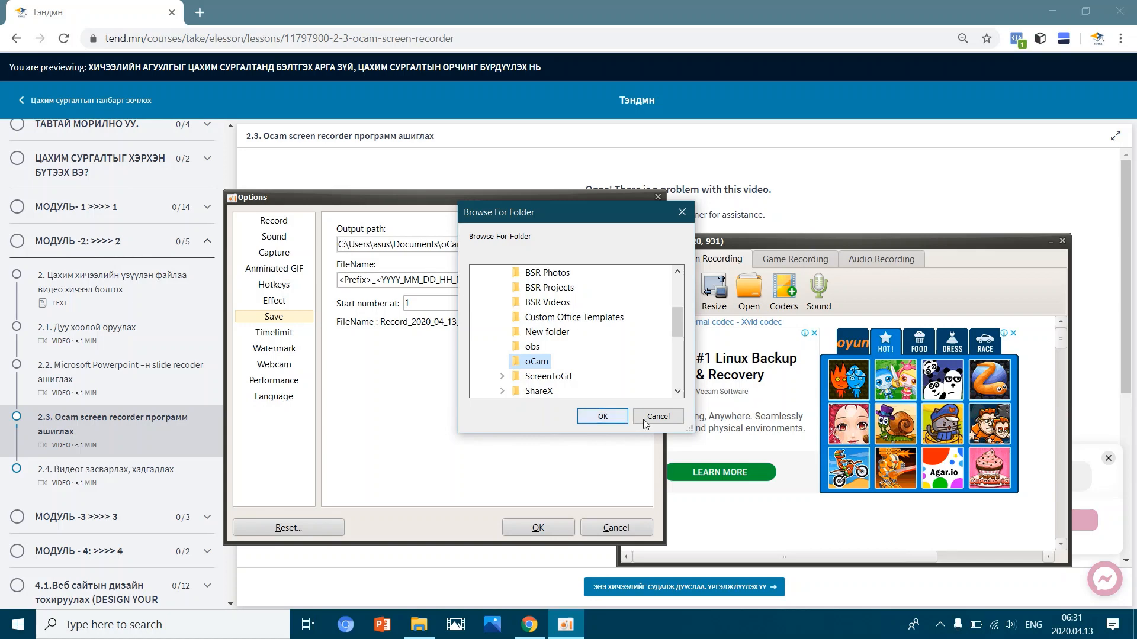
click(603, 416)
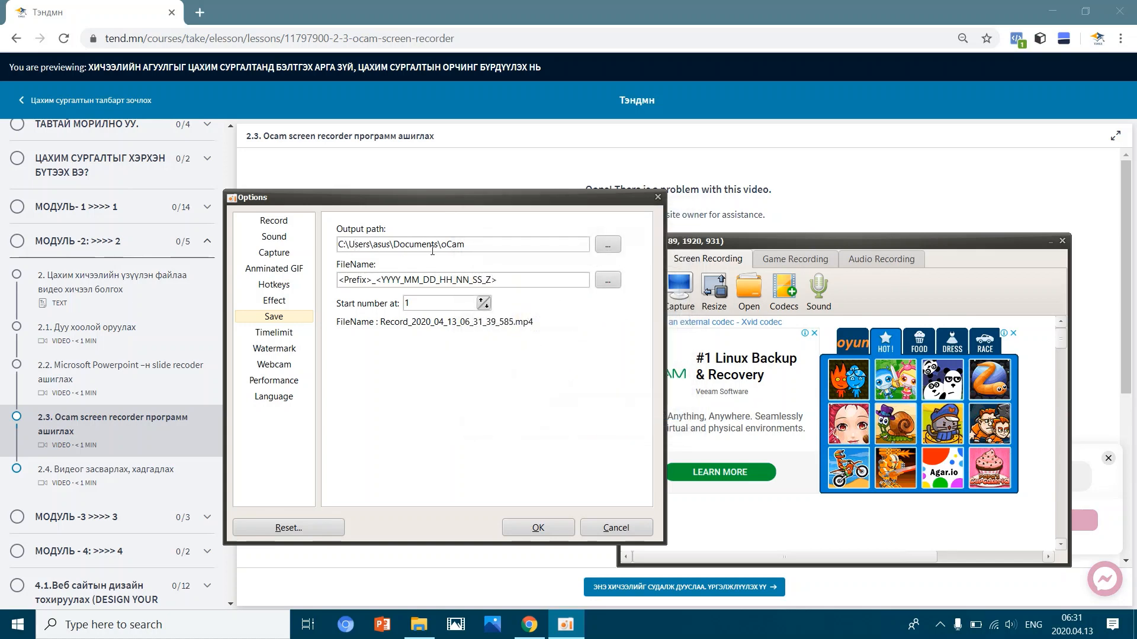
Examine the output path in the save settings
drag(472, 244, 338, 244)
key(End)
drag(390, 245, 370, 245)
drag(468, 243, 334, 244)
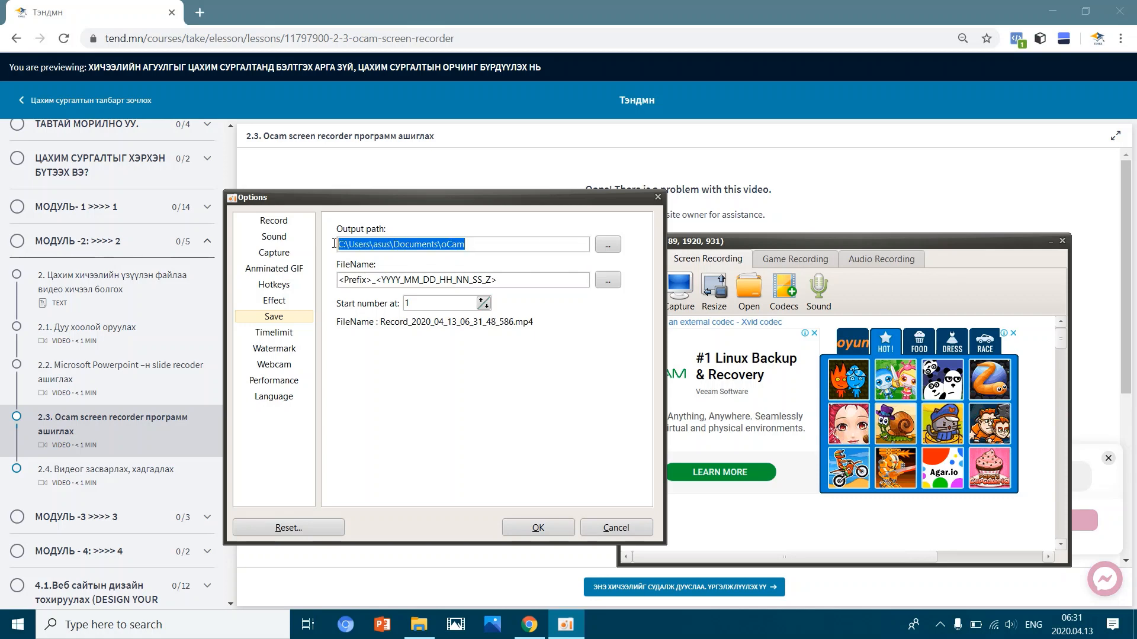
click(508, 244)
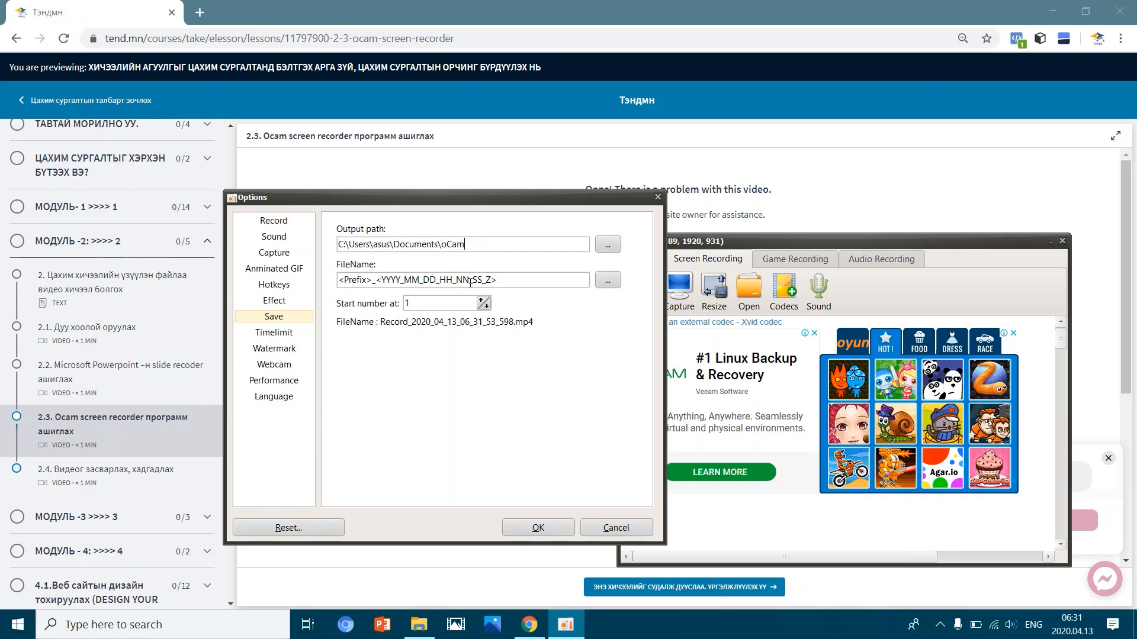
Try enabling the 10-minute recording time limit and close the options without applying the changes
click(276, 333)
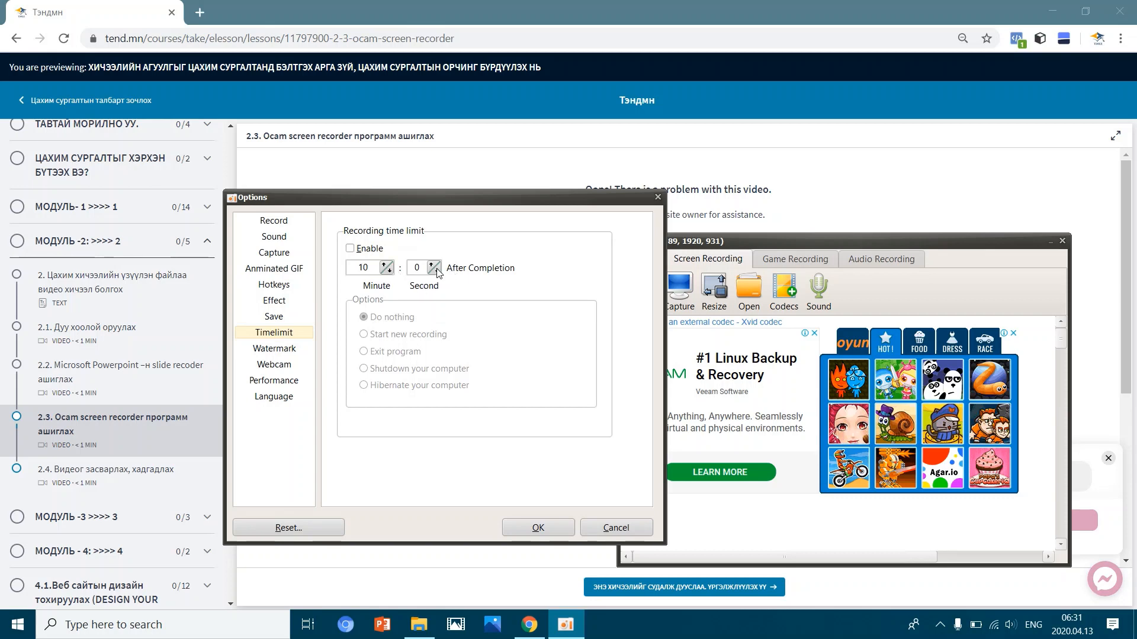
click(351, 248)
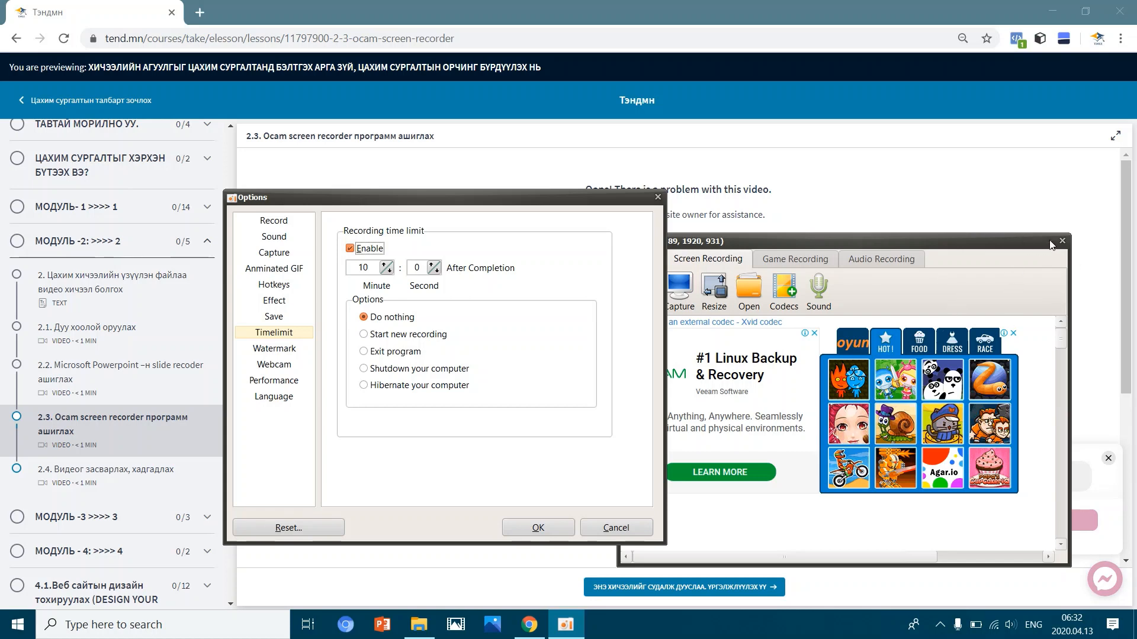
drag(583, 199, 379, 253)
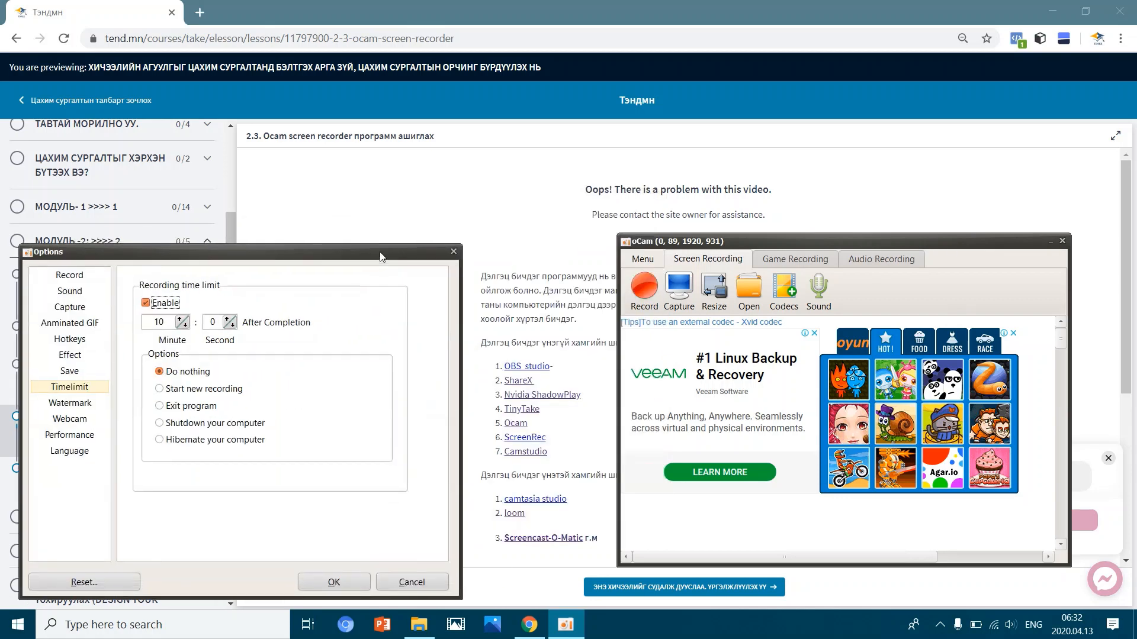
click(958, 242)
click(1053, 245)
key(Escape)
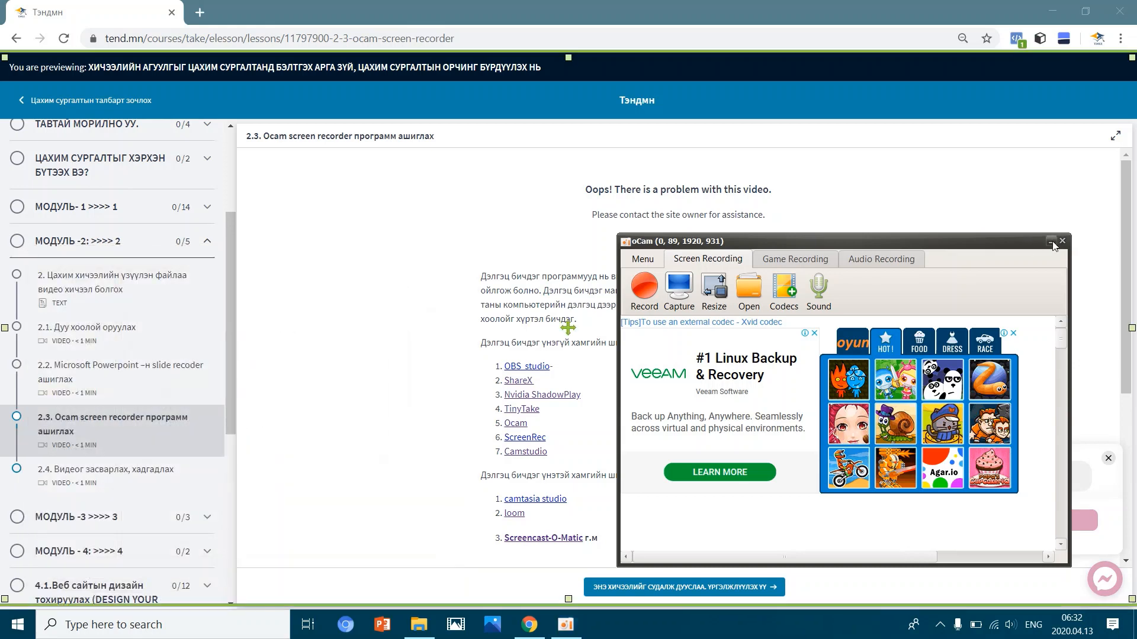
Minimize the oCam window and restore it several times
click(1053, 243)
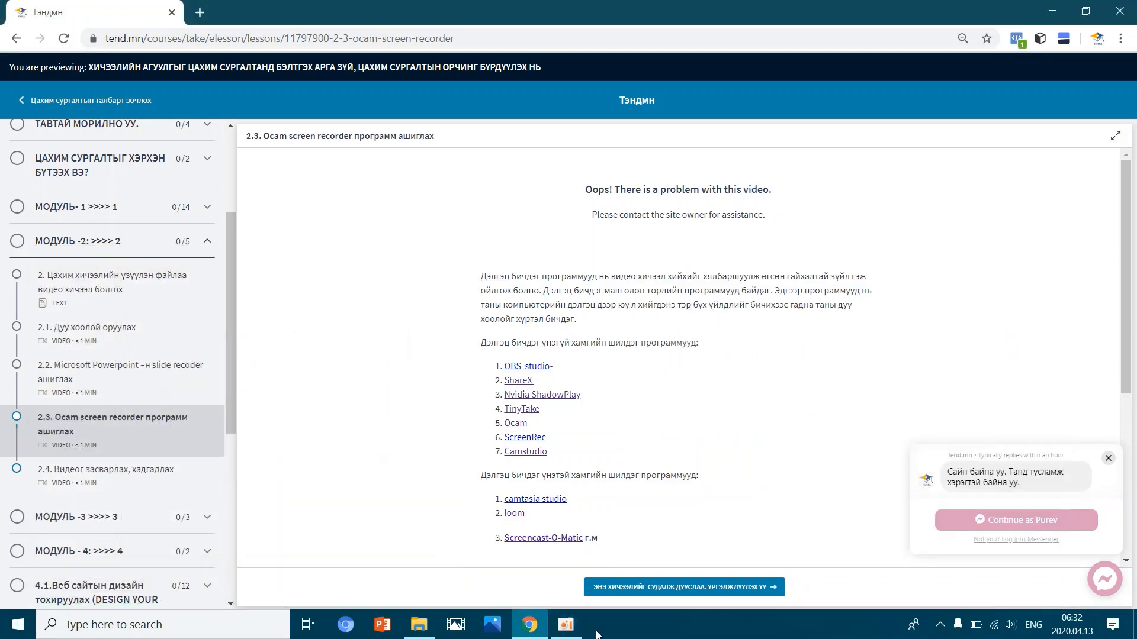
click(566, 624)
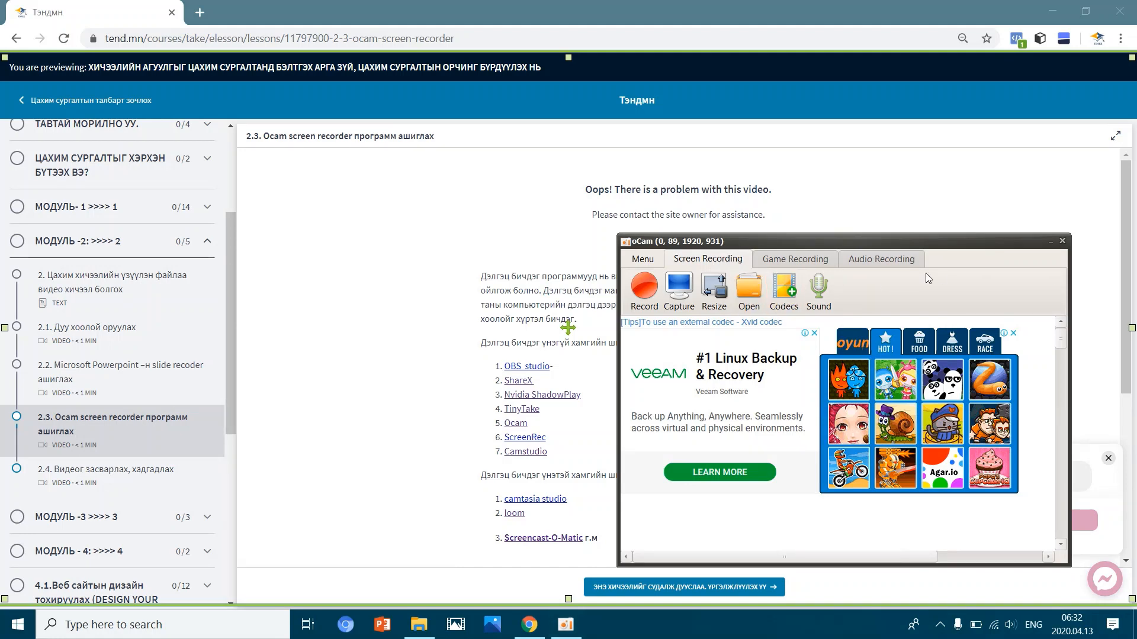
click(1051, 243)
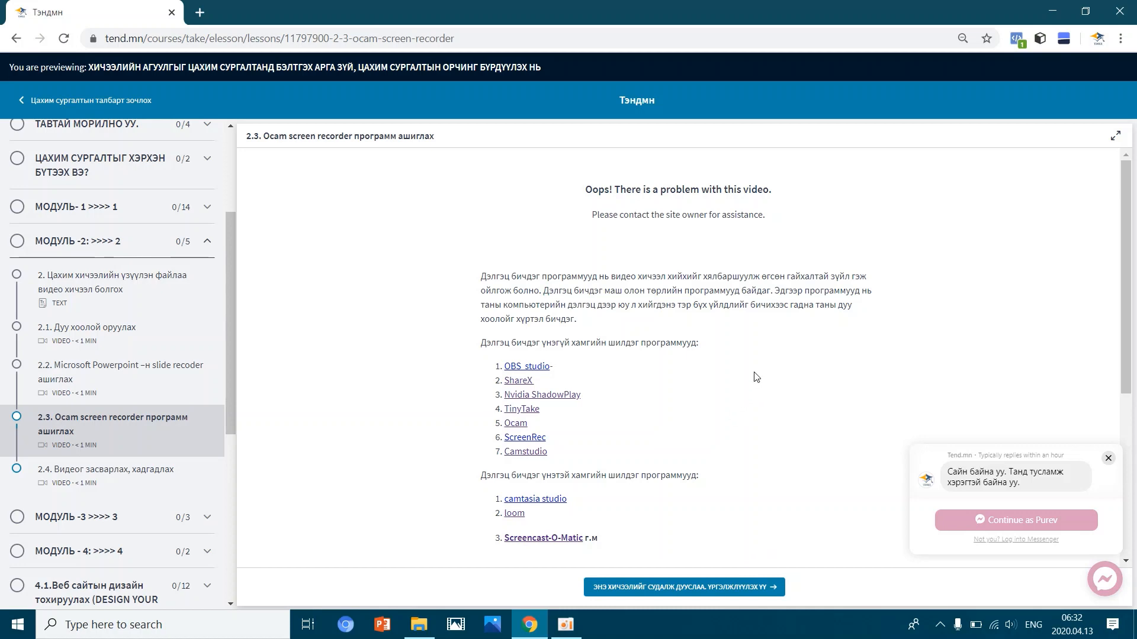
click(565, 625)
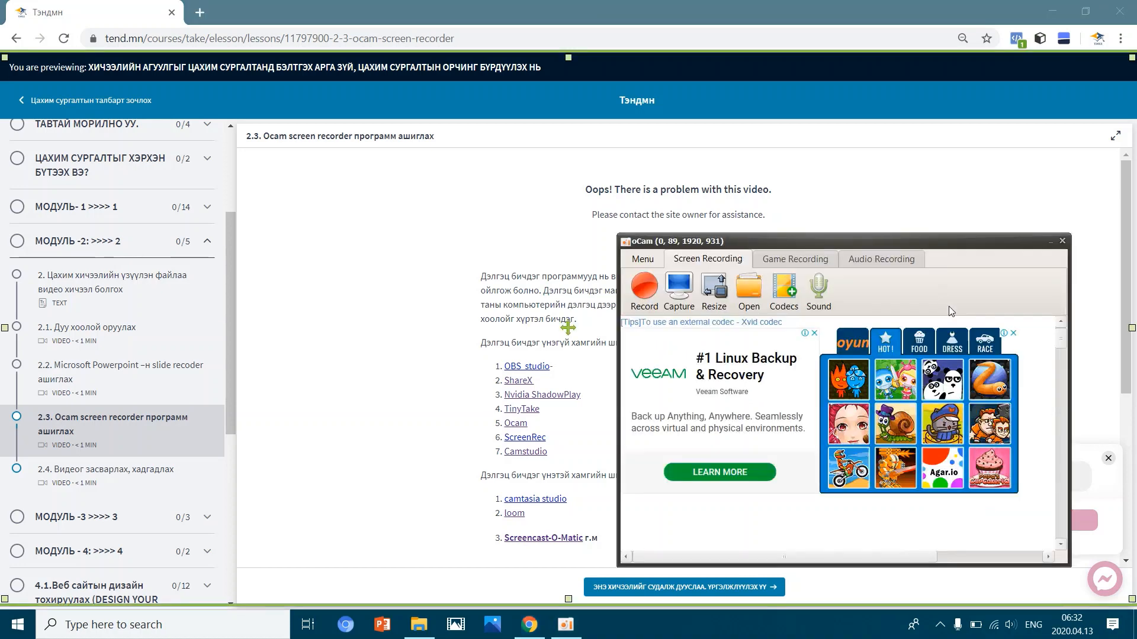
click(1051, 242)
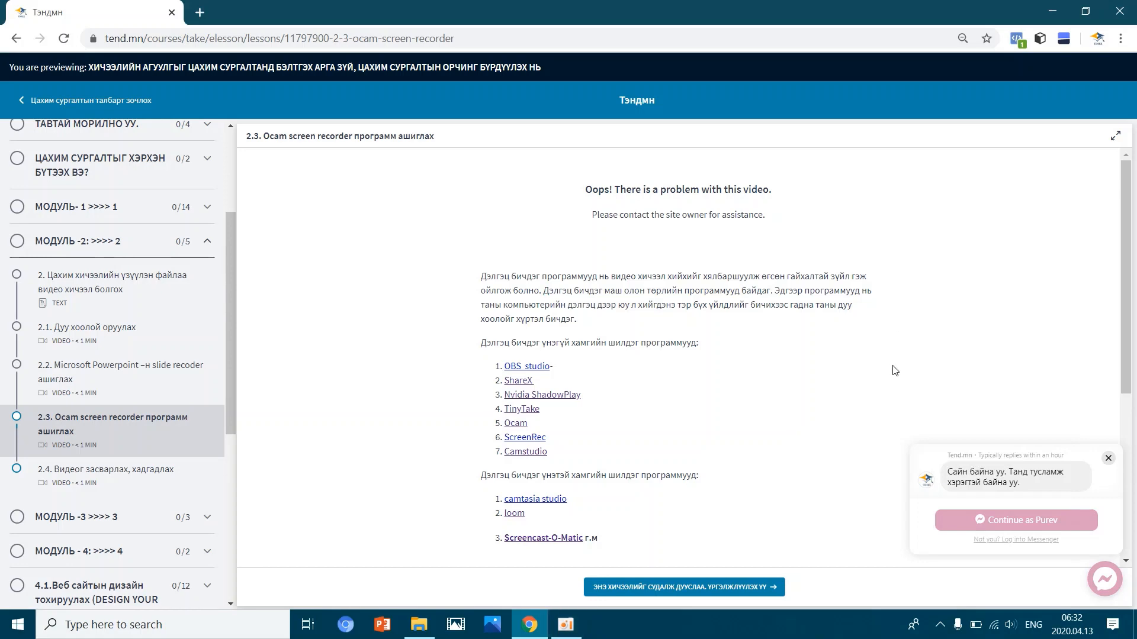
click(567, 623)
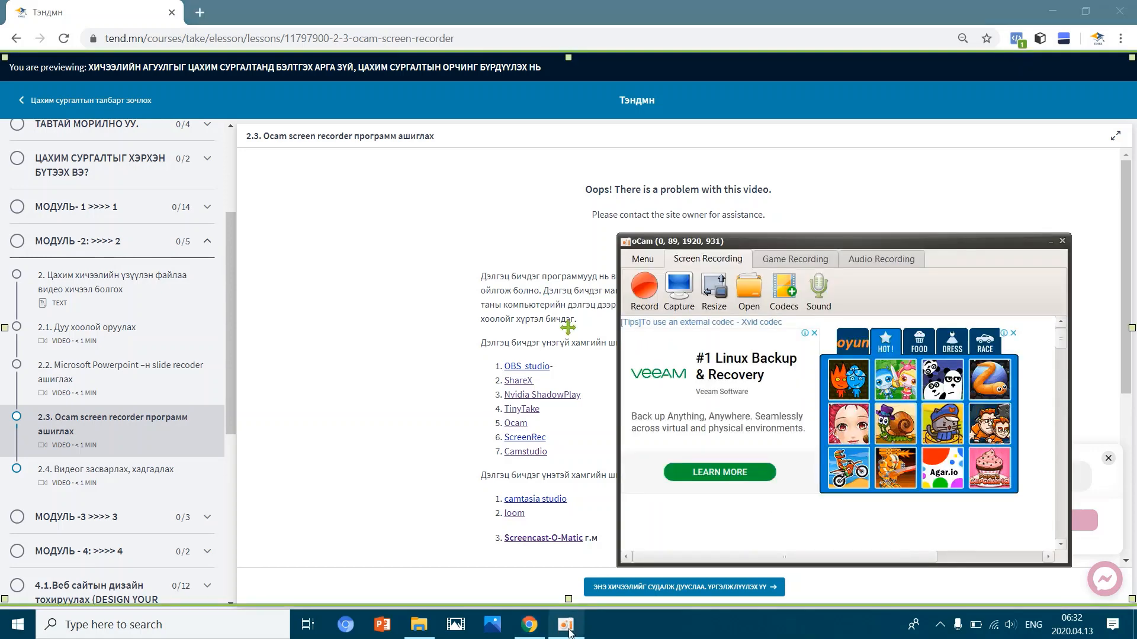
Reopen the options, select Start new recording as the time limit's completion action and leave the recording time limit disabled
click(642, 259)
click(649, 276)
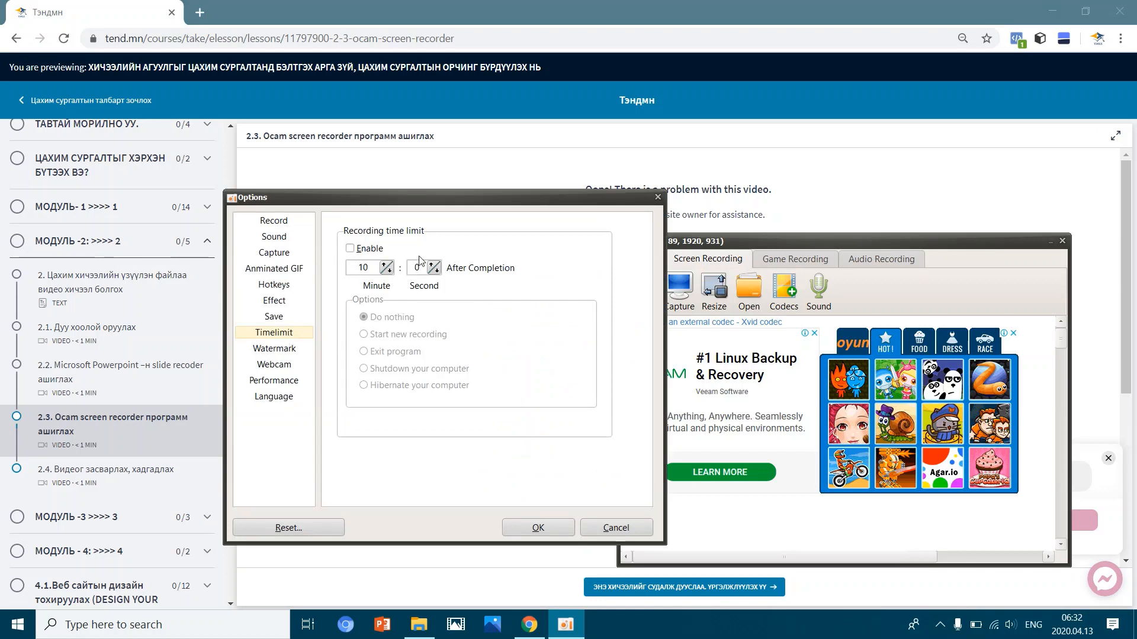
click(356, 249)
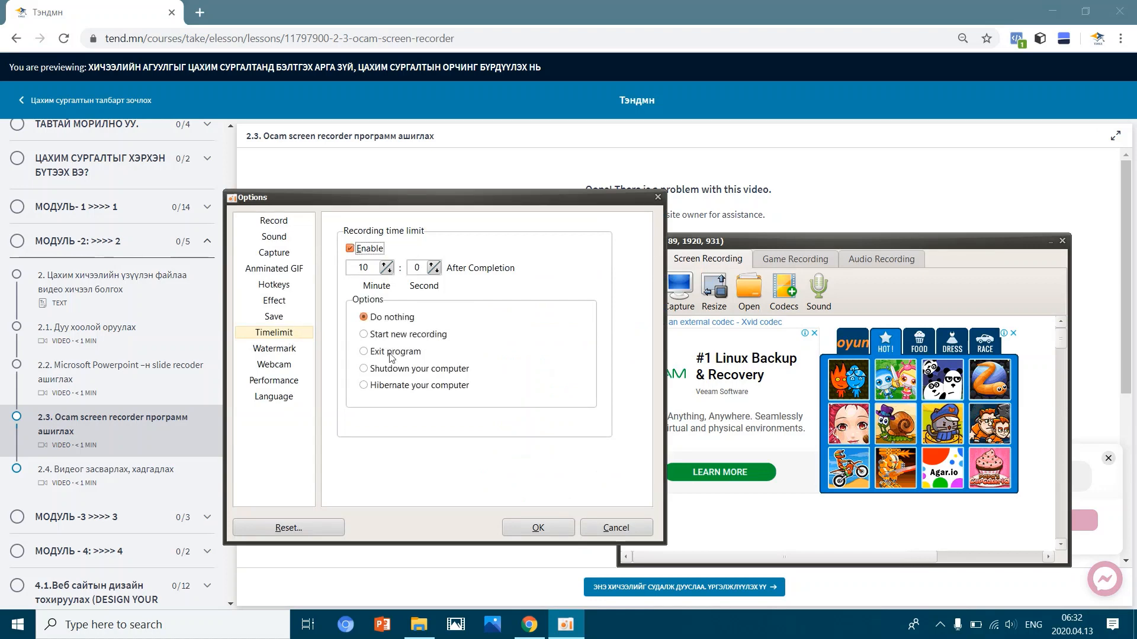
click(363, 334)
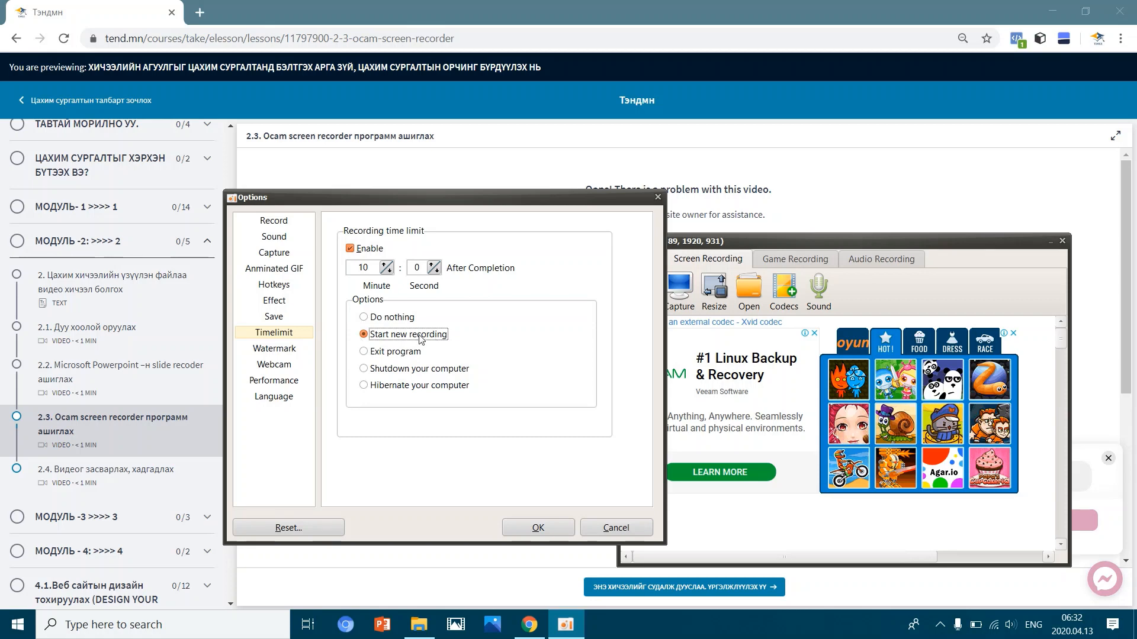
click(349, 250)
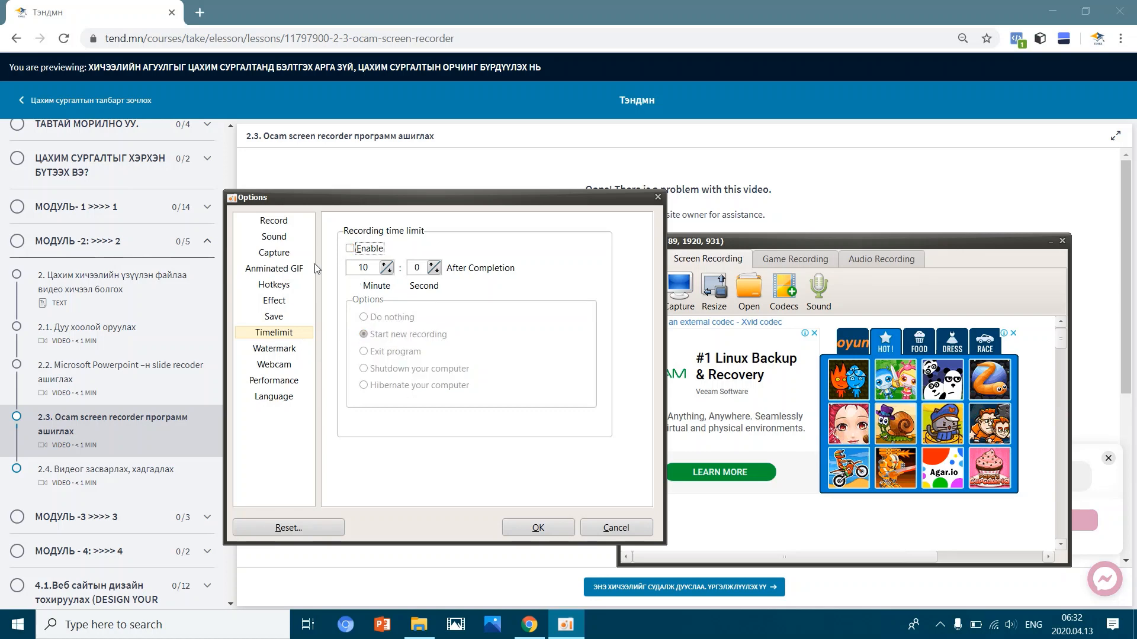
Review the watermark settings, comparing them with the time limit page, and minimize and restore oCam
click(285, 354)
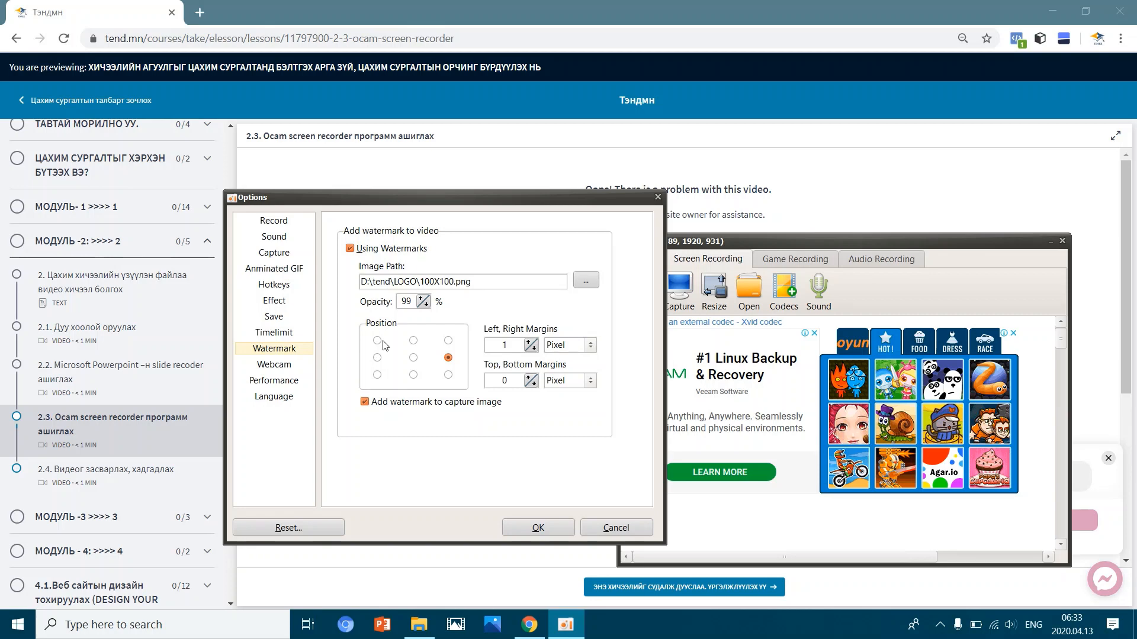
click(280, 334)
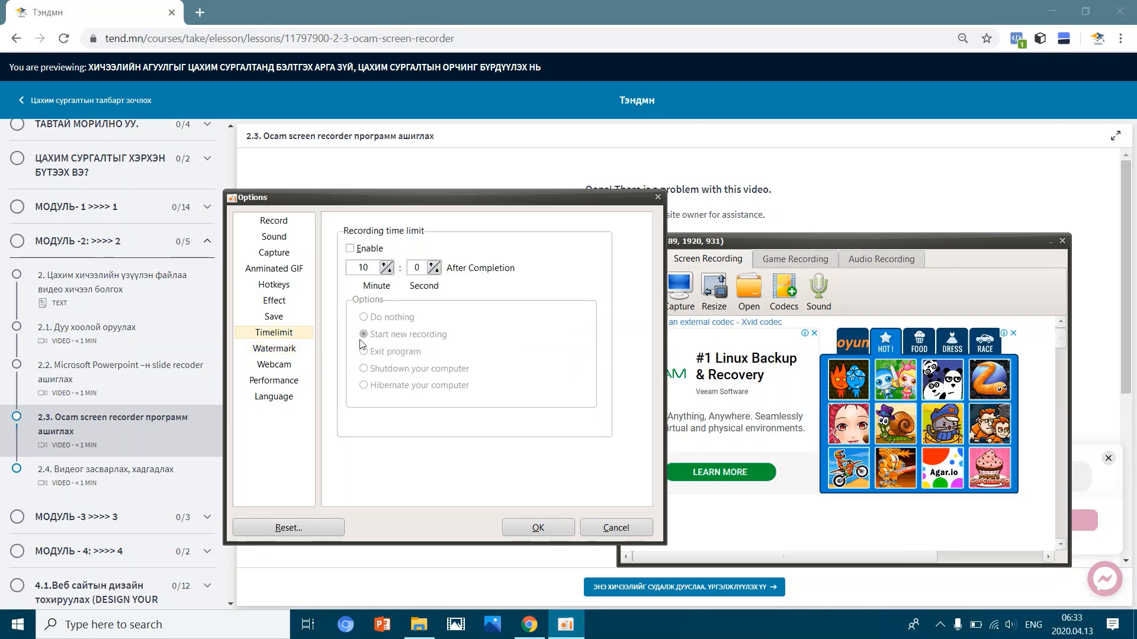
click(289, 355)
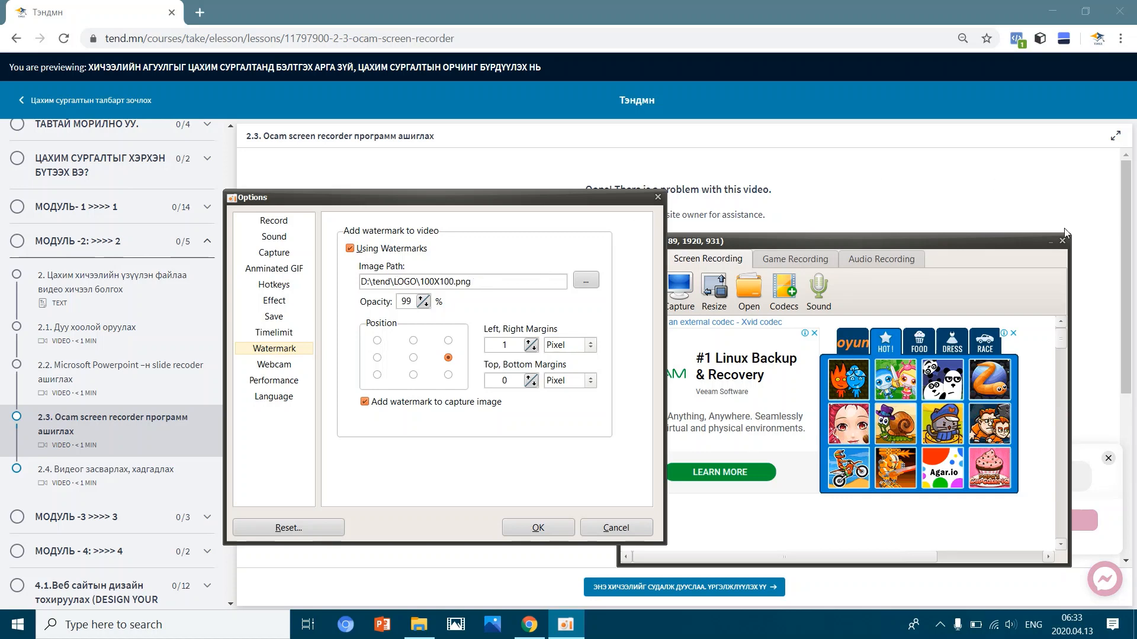
click(1098, 298)
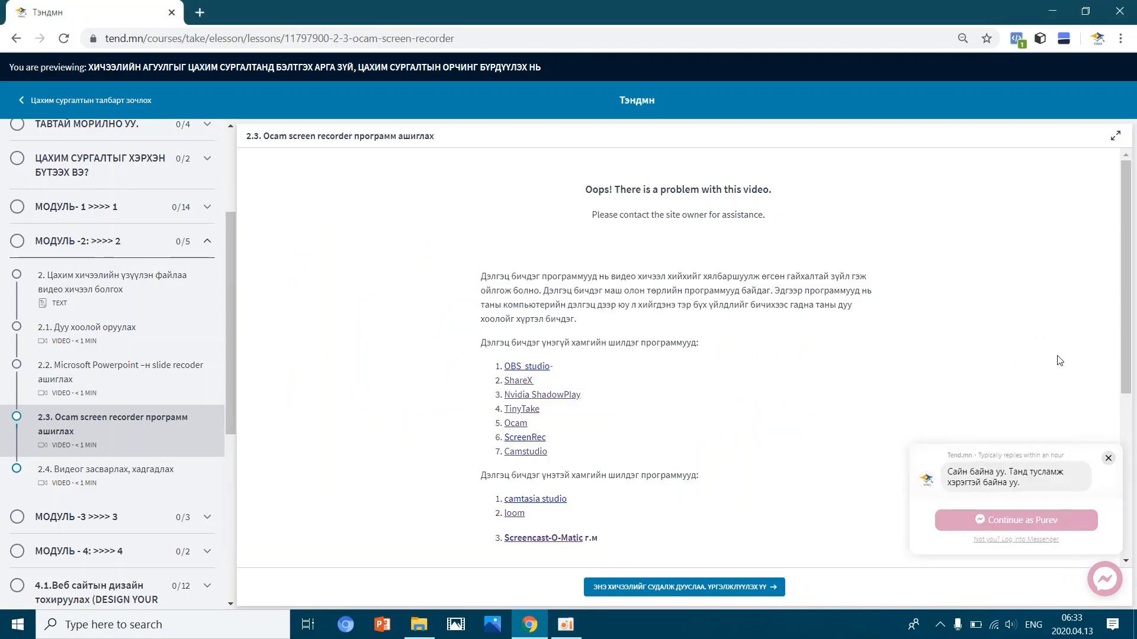
click(567, 628)
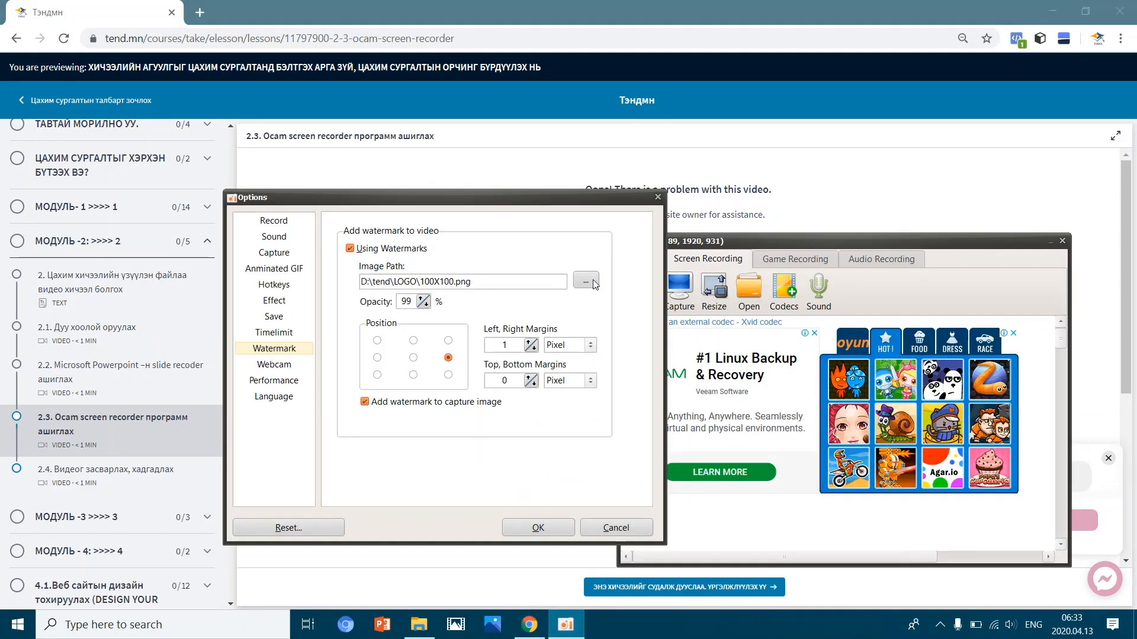
Try the top-left and top-right watermark positions and return the watermark to the middle-right position
click(378, 341)
click(449, 341)
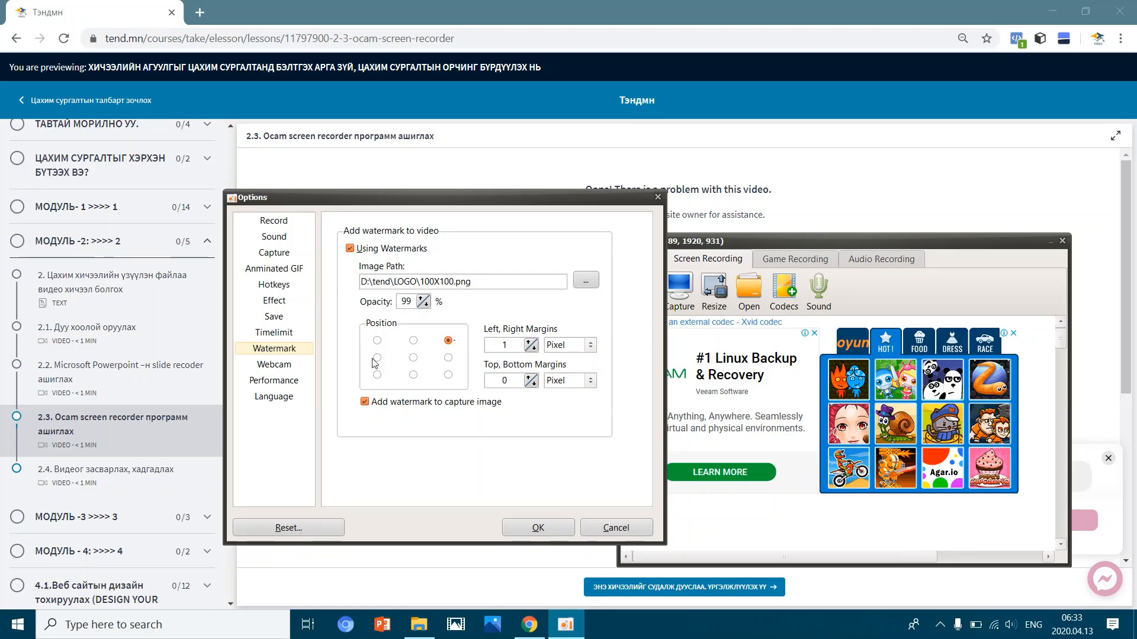
click(448, 358)
Lower the watermark's opacity by several steps and raise it back slightly
click(429, 306)
click(429, 306)
click(428, 305)
click(426, 305)
click(427, 306)
click(427, 306)
click(427, 306)
click(423, 300)
click(423, 300)
Enable the webcam overlay on videos, apply the options and record a test clip of a few seconds
click(291, 367)
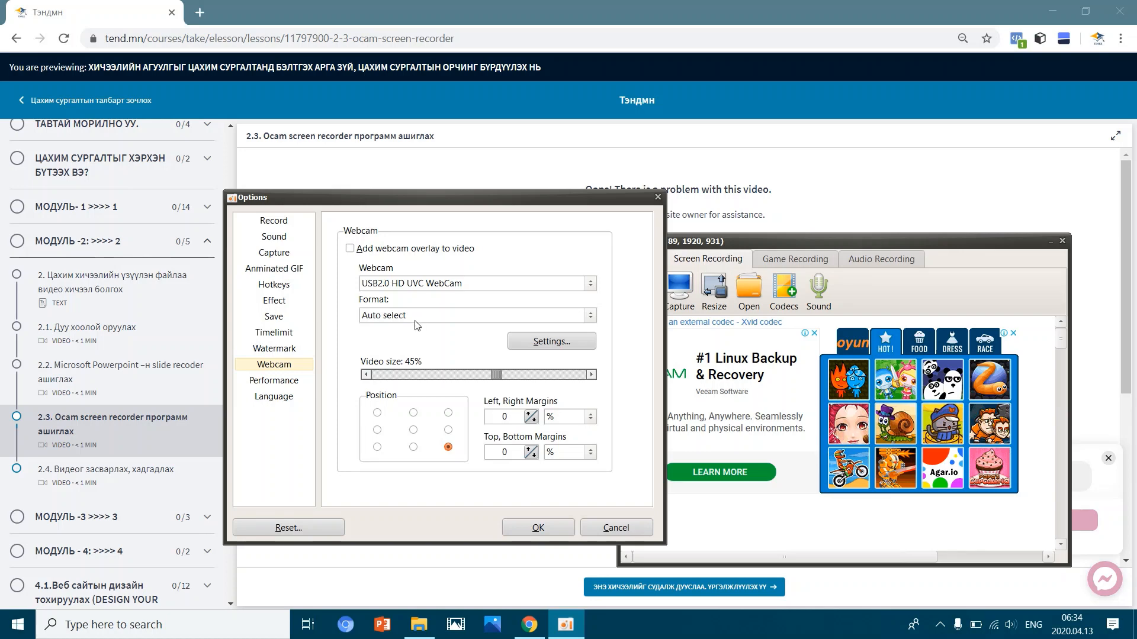
click(350, 249)
click(538, 528)
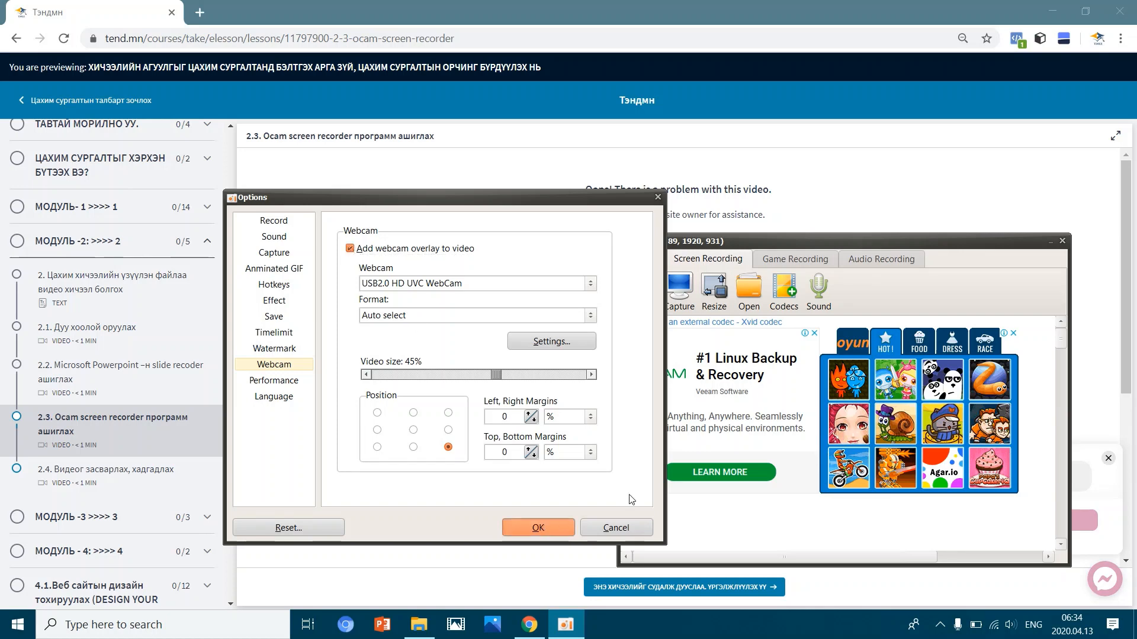
click(643, 296)
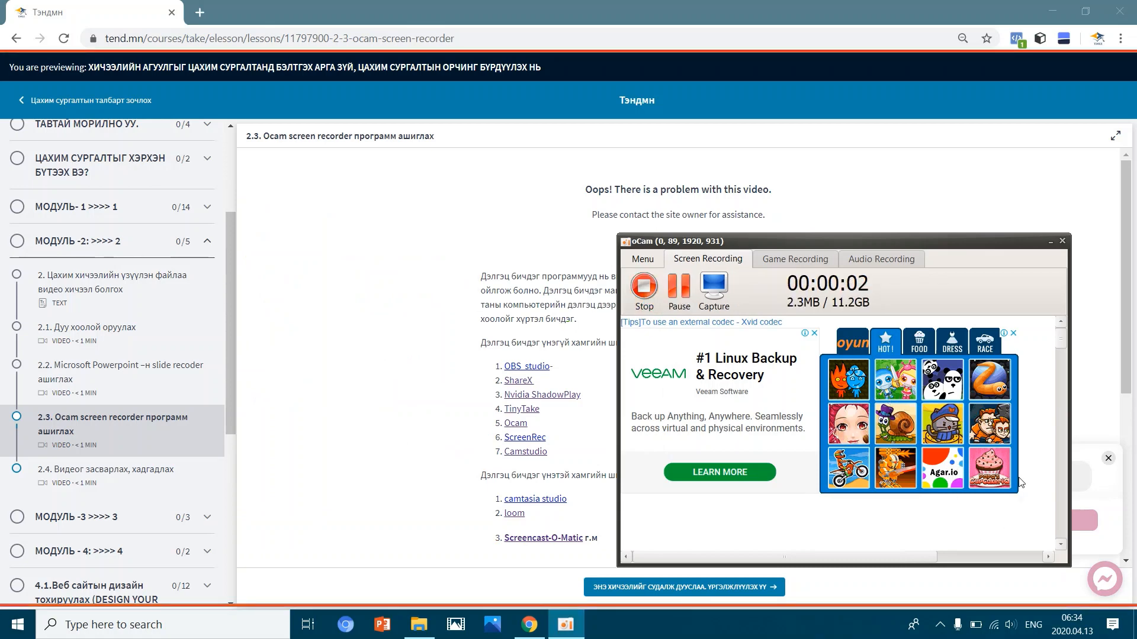
click(654, 290)
Reopen the options and turn off the webcam overlay on videos
click(645, 260)
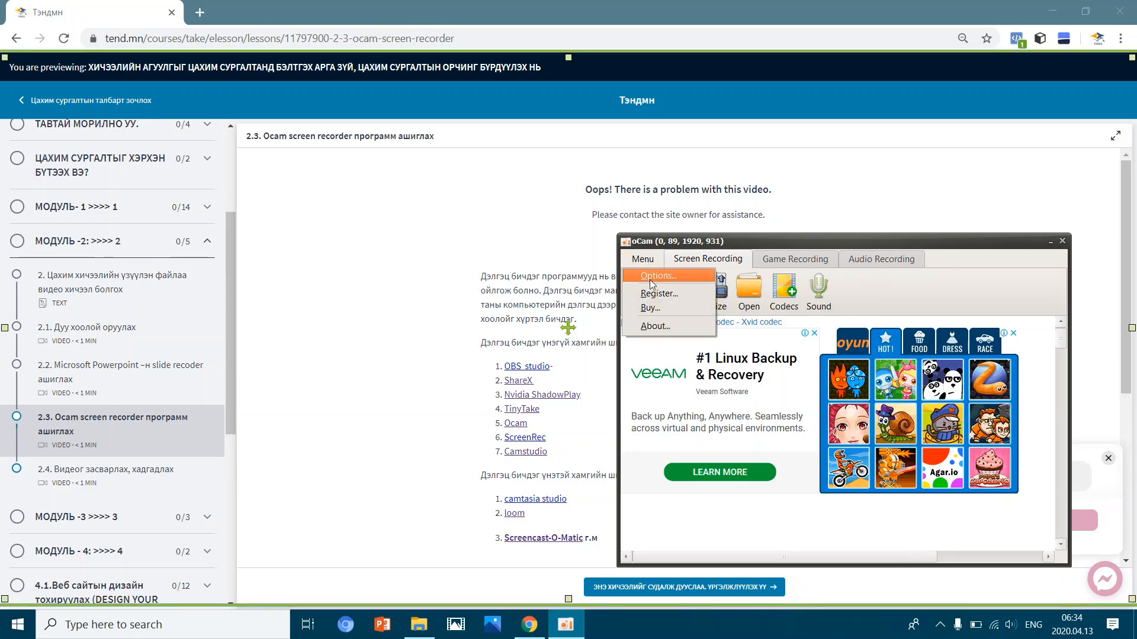
click(653, 280)
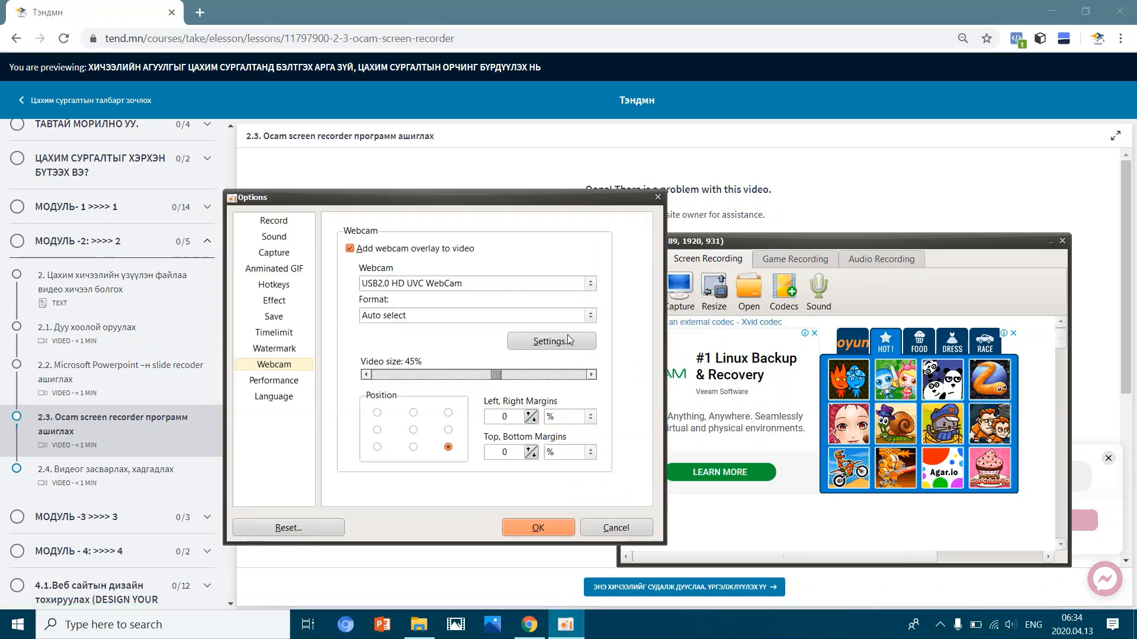
click(350, 249)
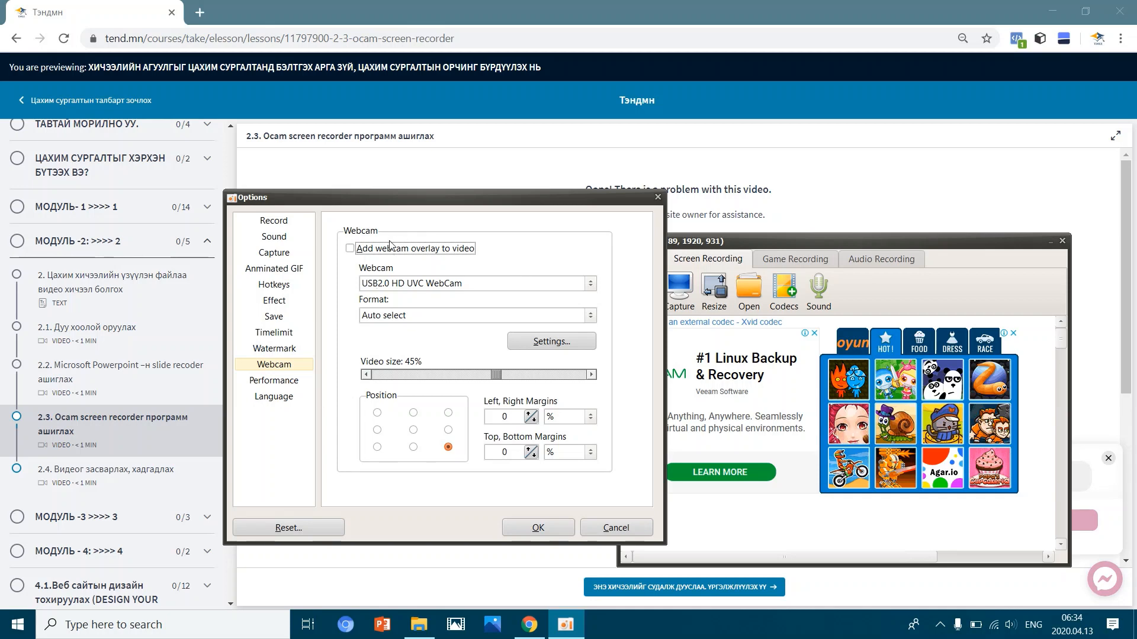
Review the performance and language settings and apply the options
click(290, 385)
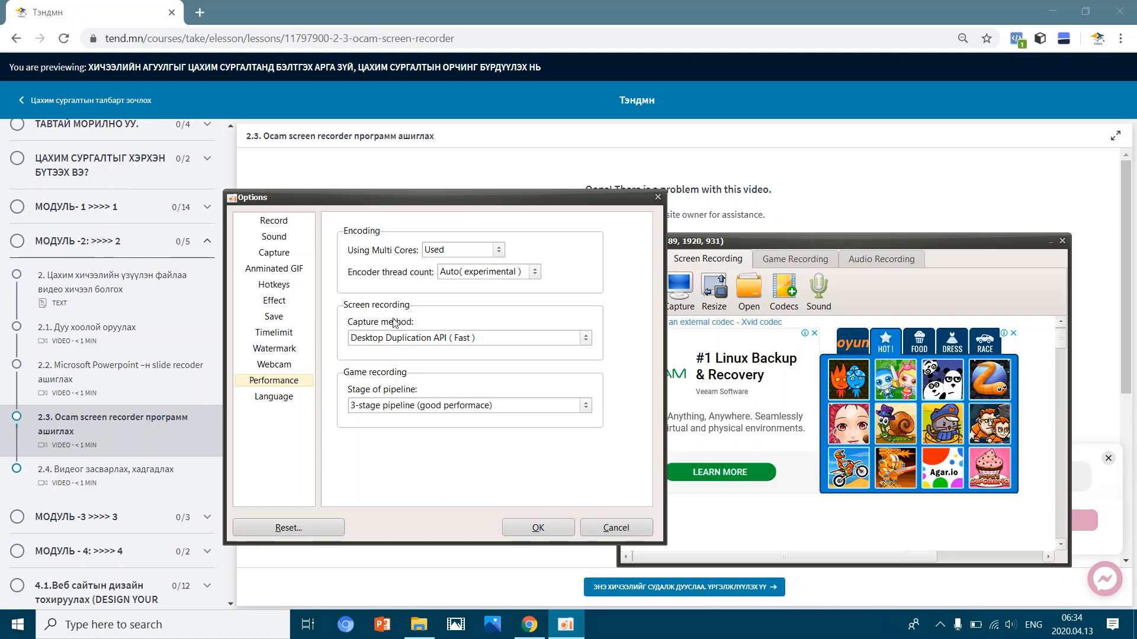
click(286, 400)
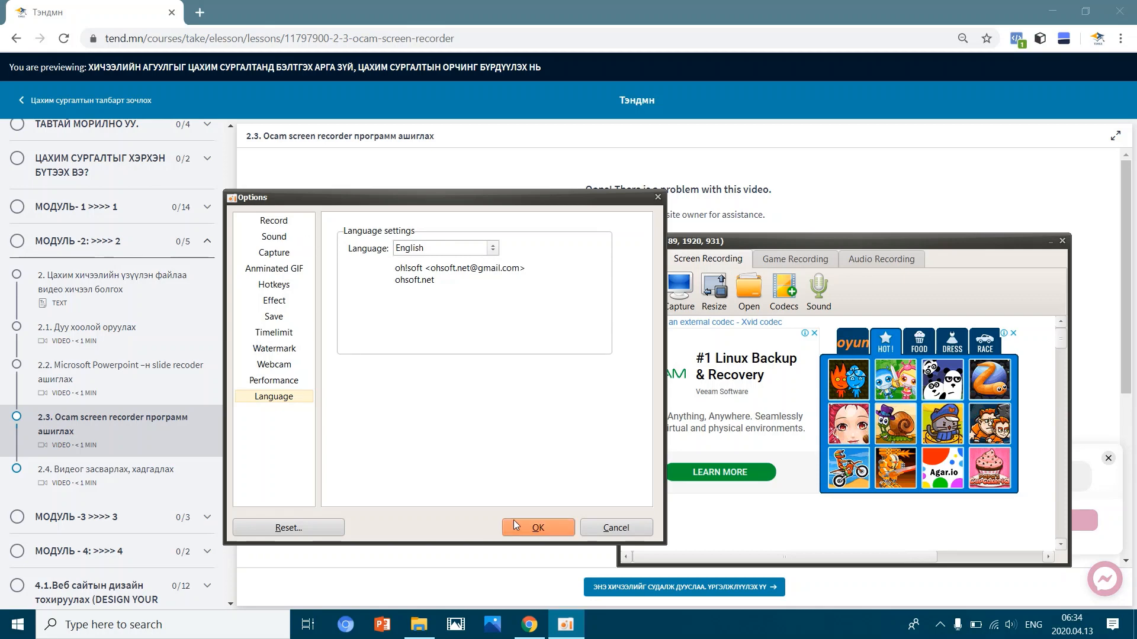
click(537, 528)
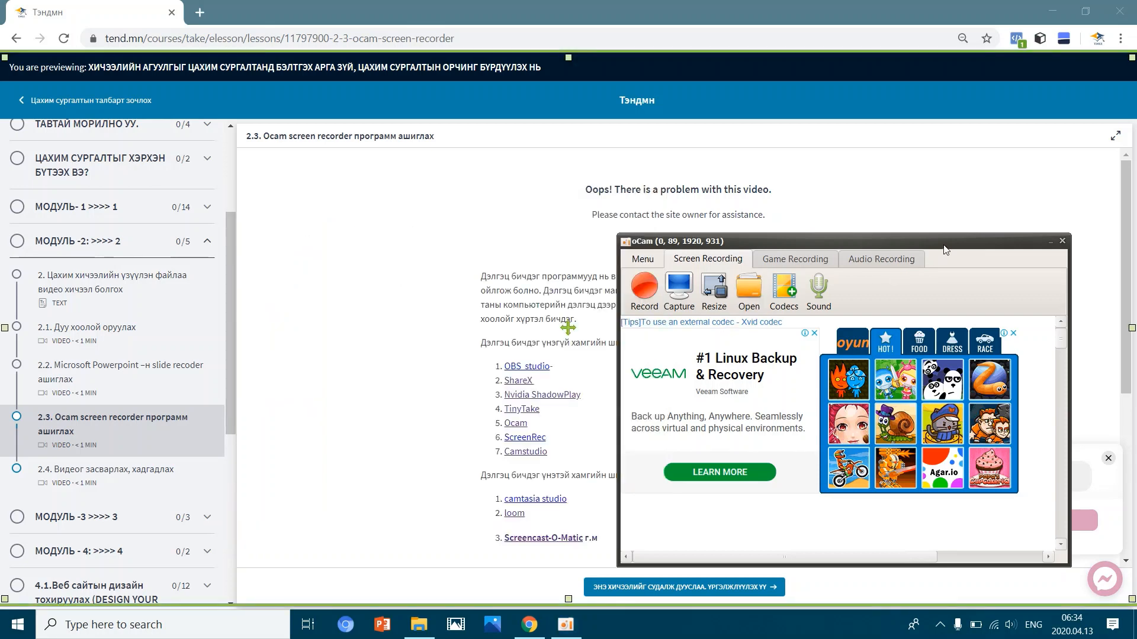
Shift the oCam window slightly up and to the right, and record a screen clip of about 30 seconds
drag(981, 242, 1000, 229)
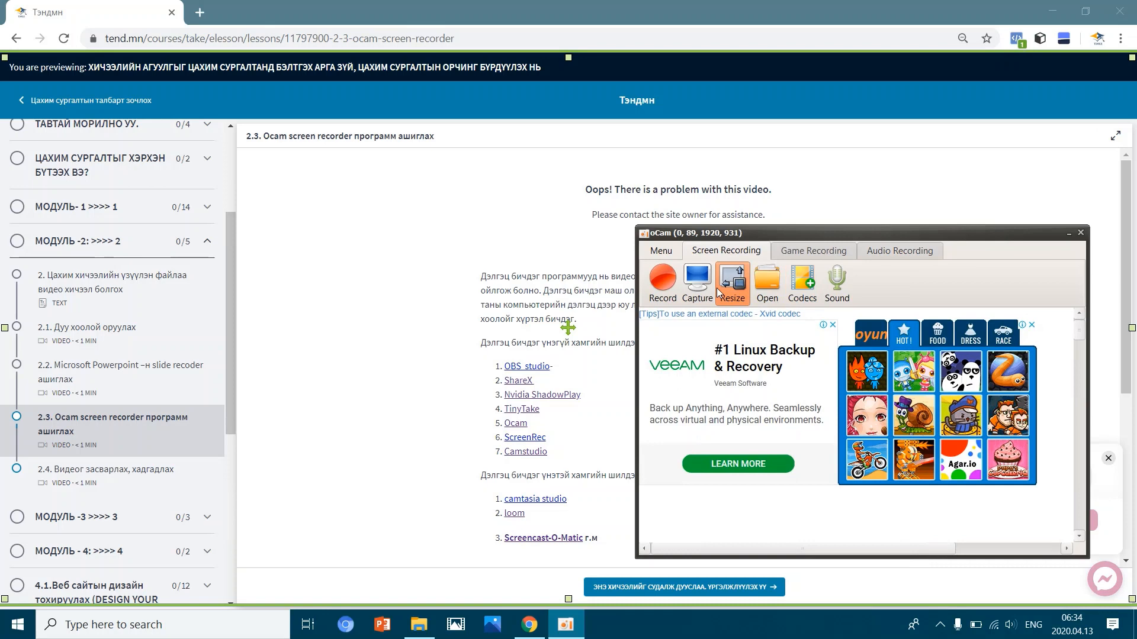
click(664, 283)
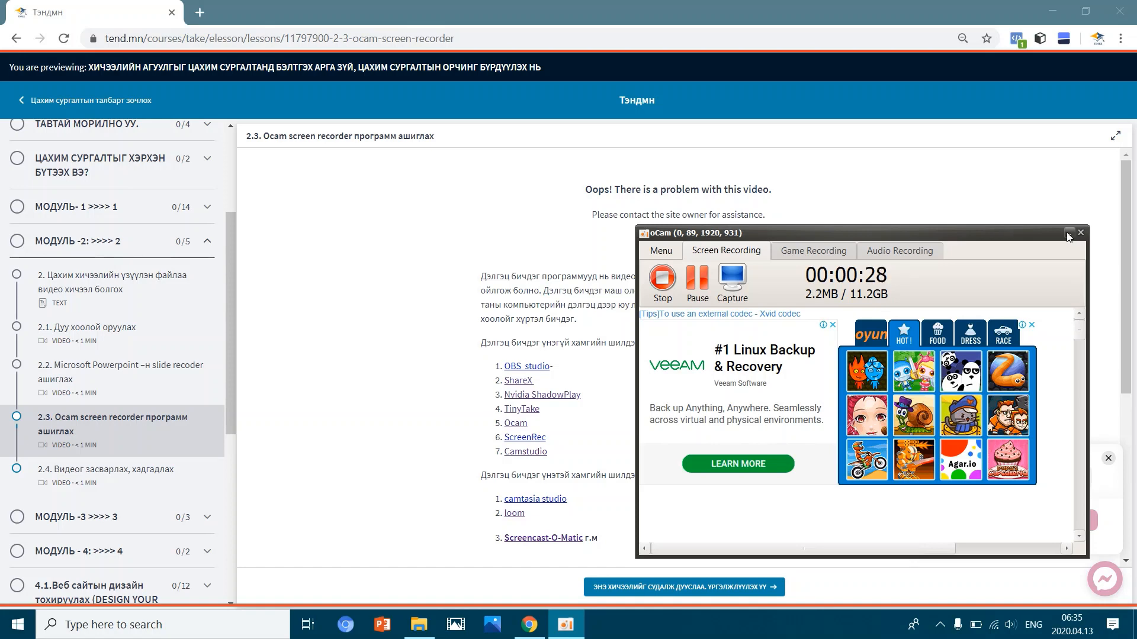
click(671, 284)
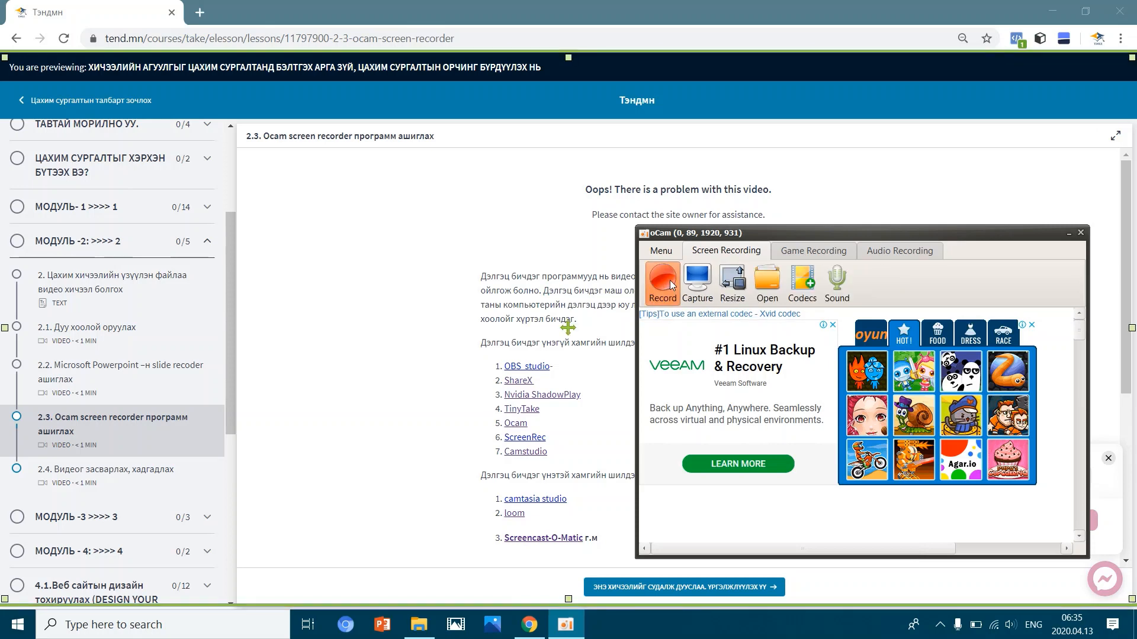
Browse the oCam recordings folder, close it and minimize the oCam window
click(773, 289)
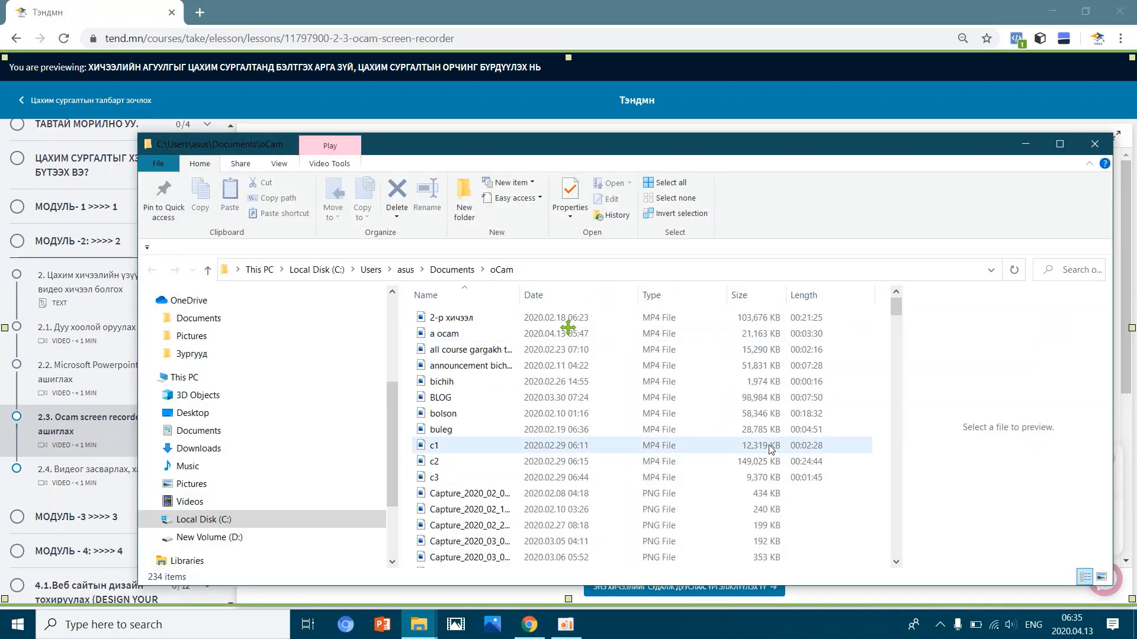
scroll(817, 469, down, 5)
click(1095, 144)
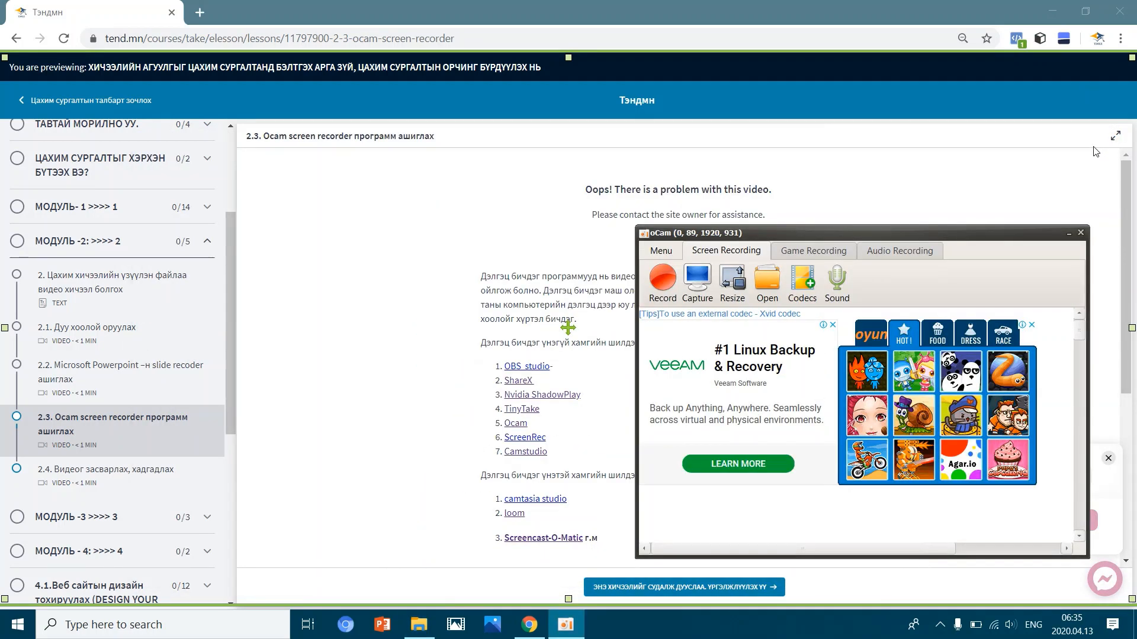
click(1069, 234)
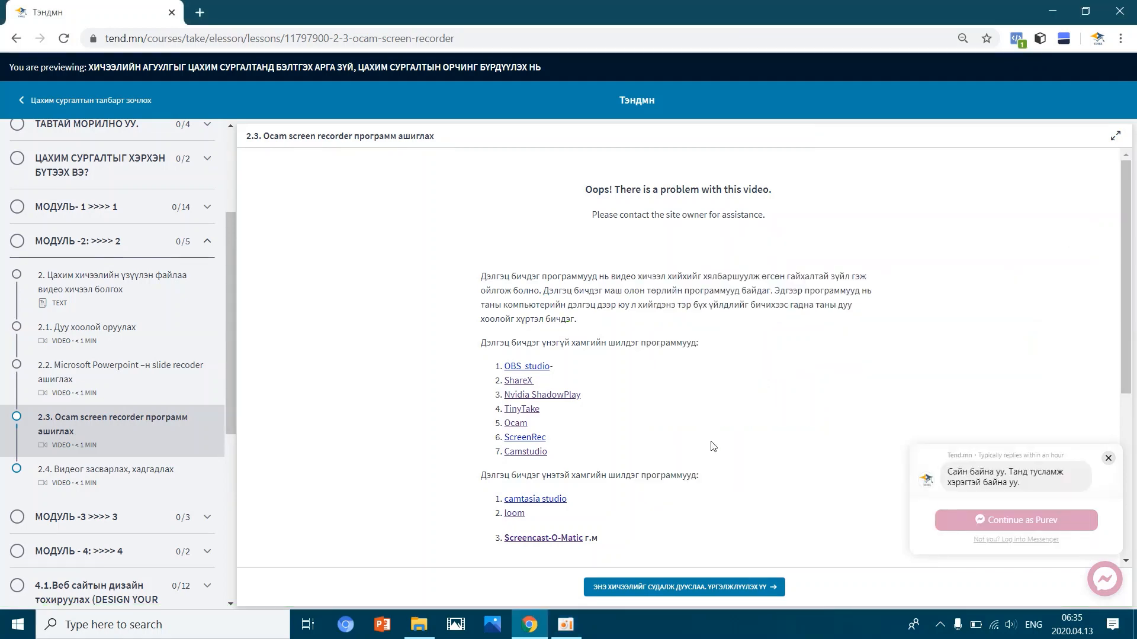